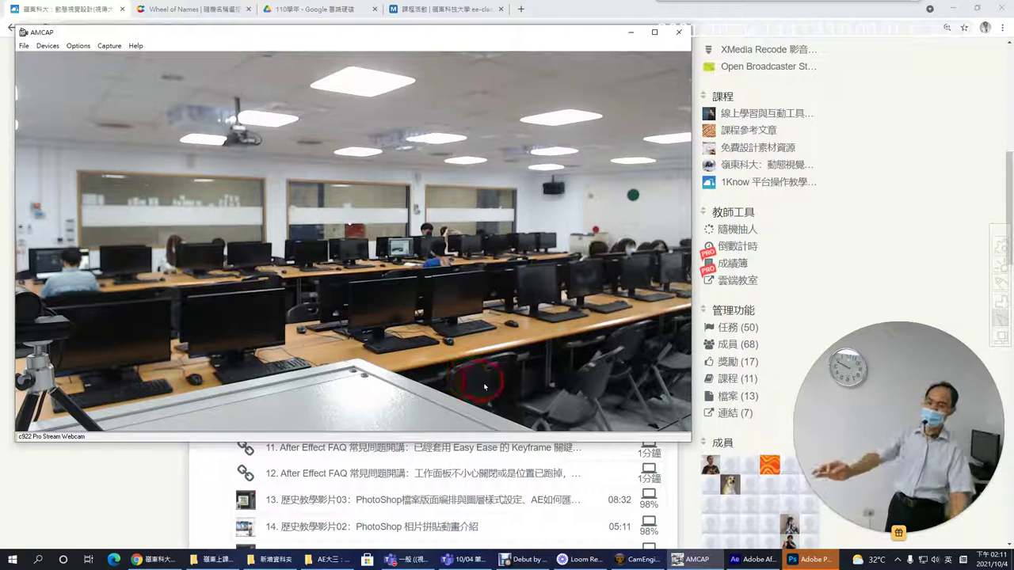
Hide the AMCAP webcam preview and select 'PhotoShop 相片拼貼動畫' in the unit heading
{"action": "left_click", "coordinate": [628, 35]}
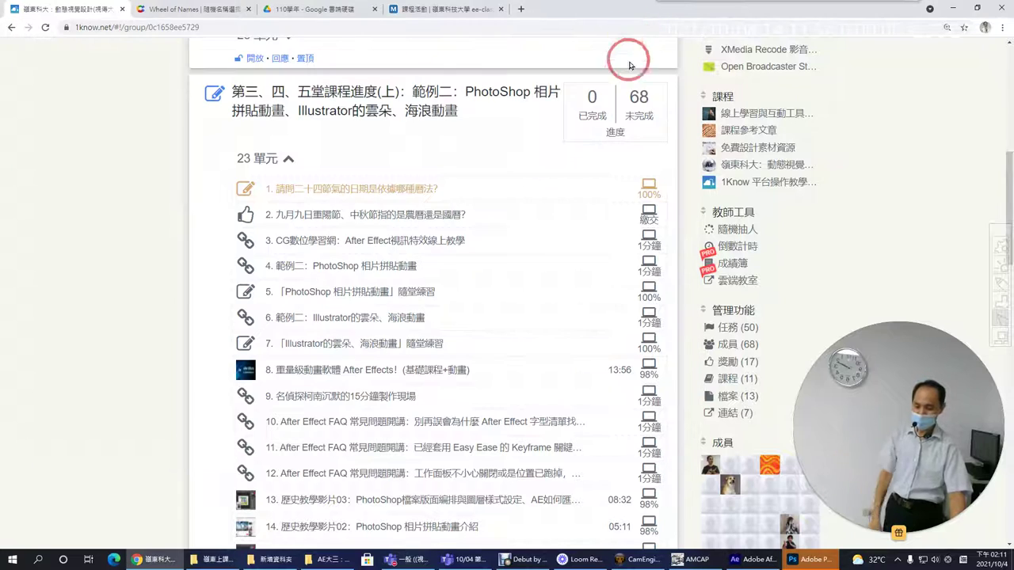
{"action": "mouse_move", "coordinate": [464, 89]}
{"action": "left_mouse_down"}
{"action": "mouse_move", "coordinate": [503, 92]}
{"action": "mouse_move", "coordinate": [526, 107]}
{"action": "left_mouse_up"}
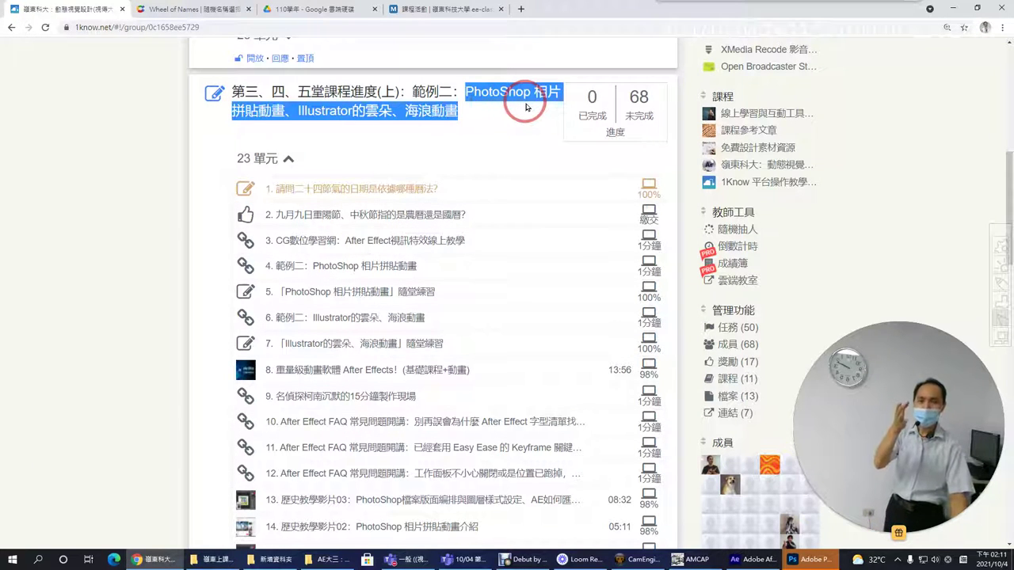
{"action": "left_click_drag", "start_coordinate": [526, 107], "coordinate": [279, 113]}
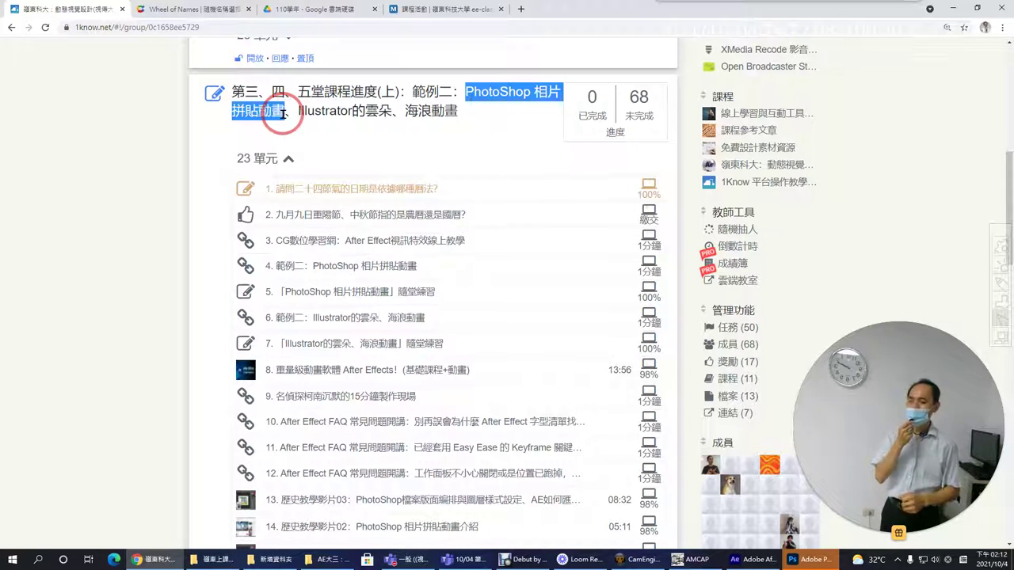
{"action": "left_click", "coordinate": [750, 560]}
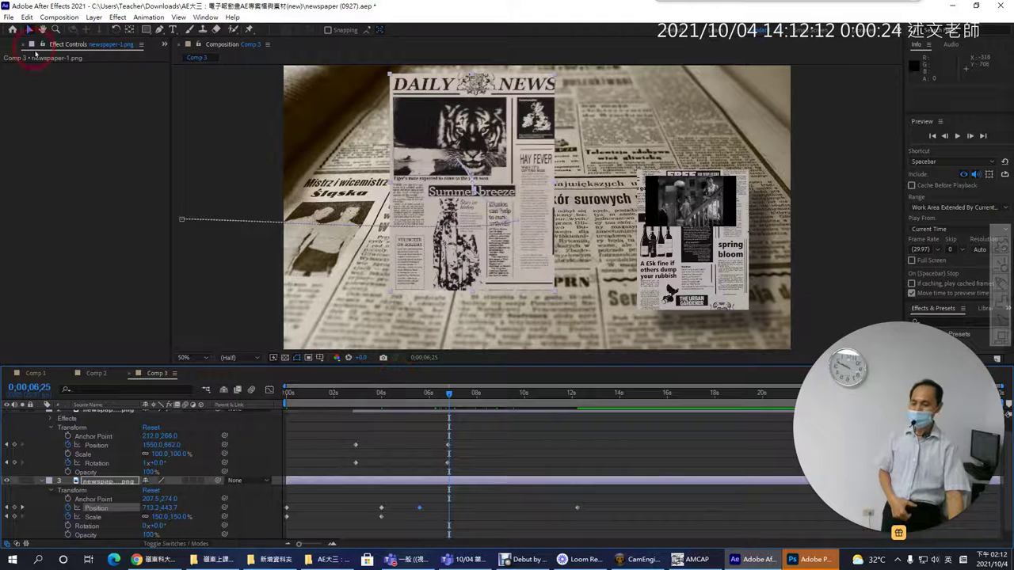
Show the project's comps and footage, pick up newspaper-1.png, and bring up the Teams window
{"action": "left_click", "coordinate": [25, 45]}
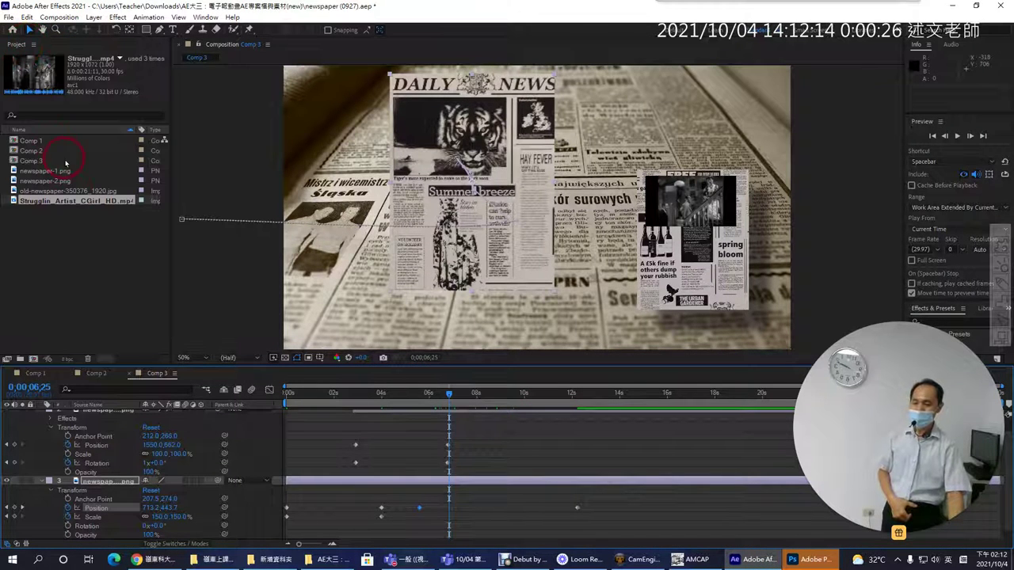
{"action": "mouse_move", "coordinate": [48, 171]}
{"action": "left_mouse_down"}
{"action": "mouse_move", "coordinate": [104, 180]}
{"action": "mouse_move", "coordinate": [95, 183]}
{"action": "left_mouse_up"}
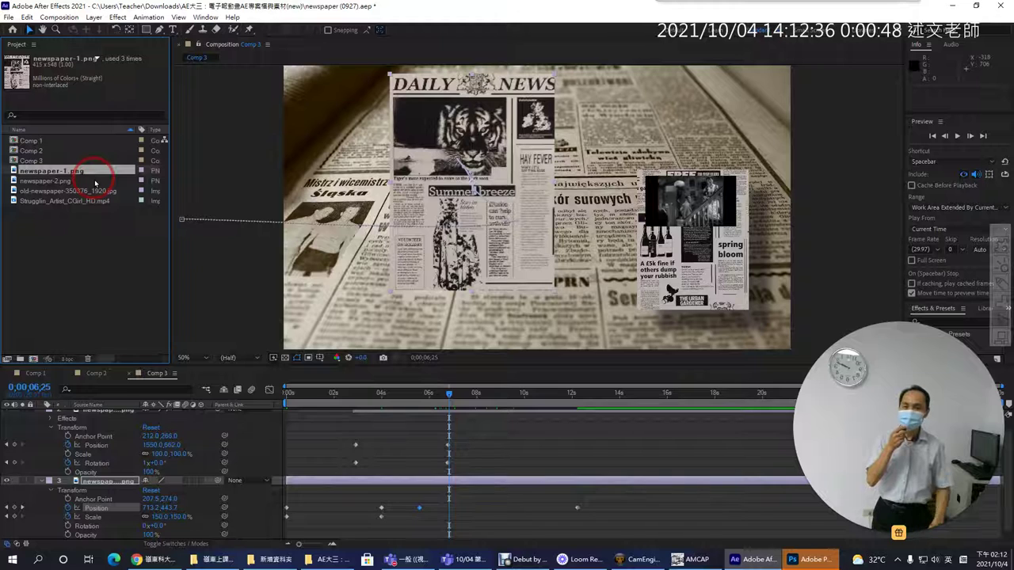
{"action": "mouse_move", "coordinate": [661, 6]}
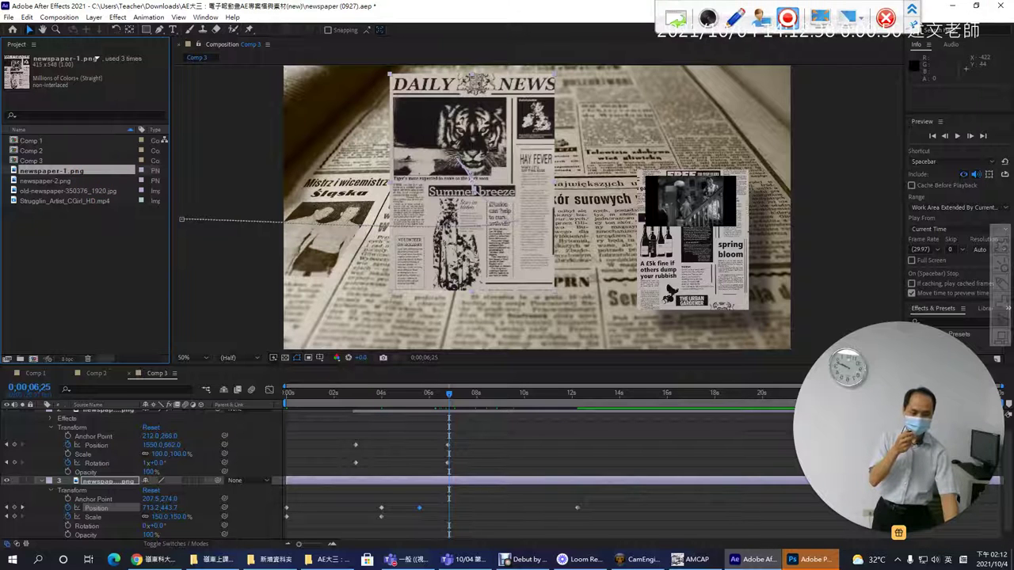
{"action": "left_click", "coordinate": [469, 559]}
{"action": "left_click_drag", "start_coordinate": [547, 82], "coordinate": [168, 55]}
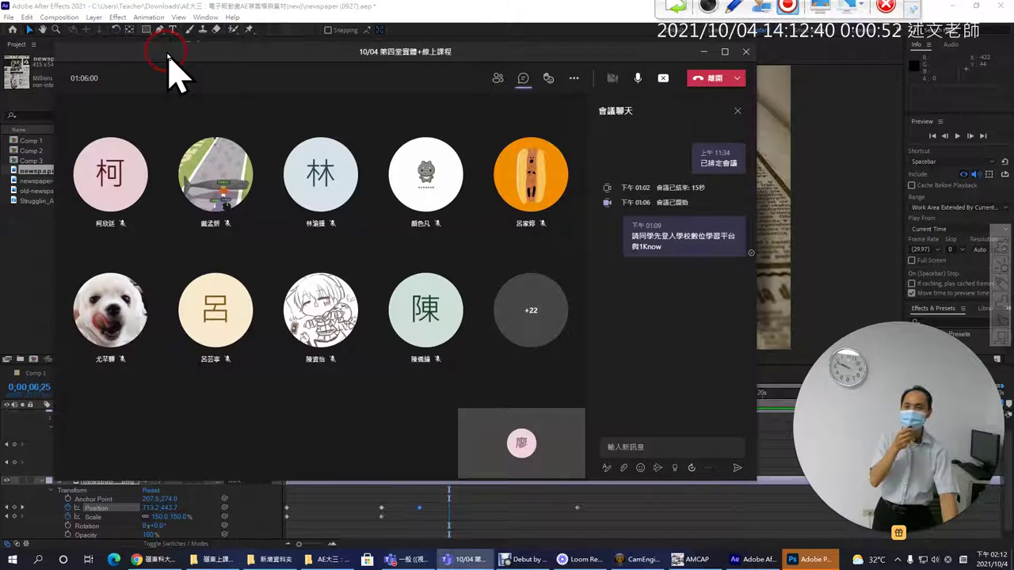
Push the Teams window off the composition, then visit Photoshop and return to the course page
{"action": "left_click_drag", "start_coordinate": [168, 56], "coordinate": [911, 61]}
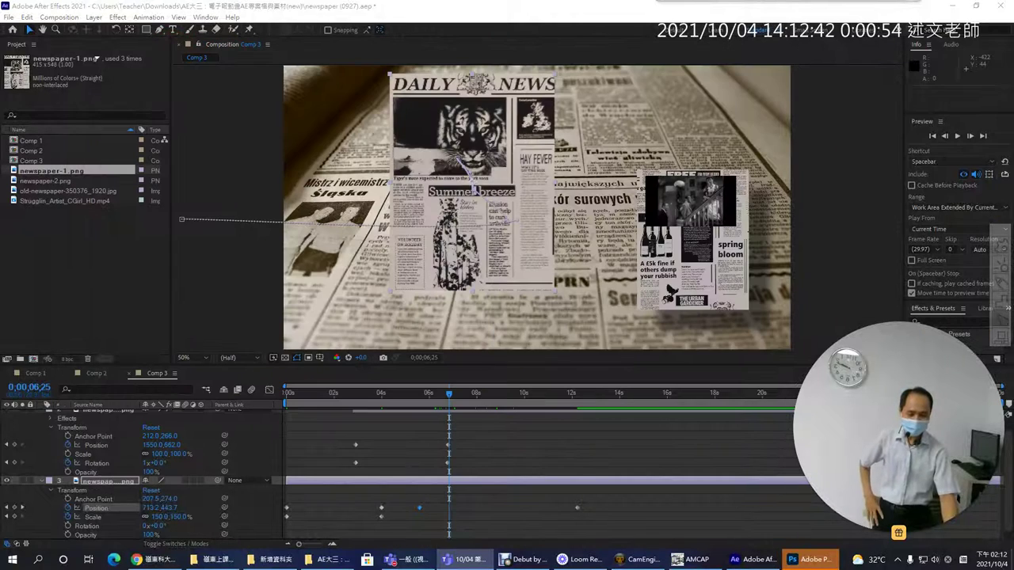
{"action": "left_click", "coordinate": [736, 166]}
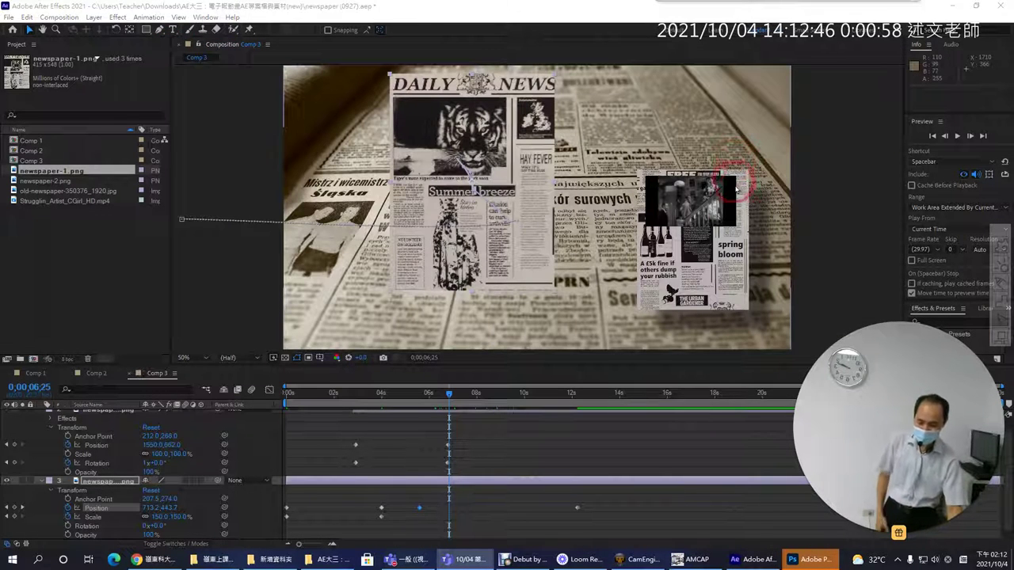
{"action": "left_click", "coordinate": [801, 554]}
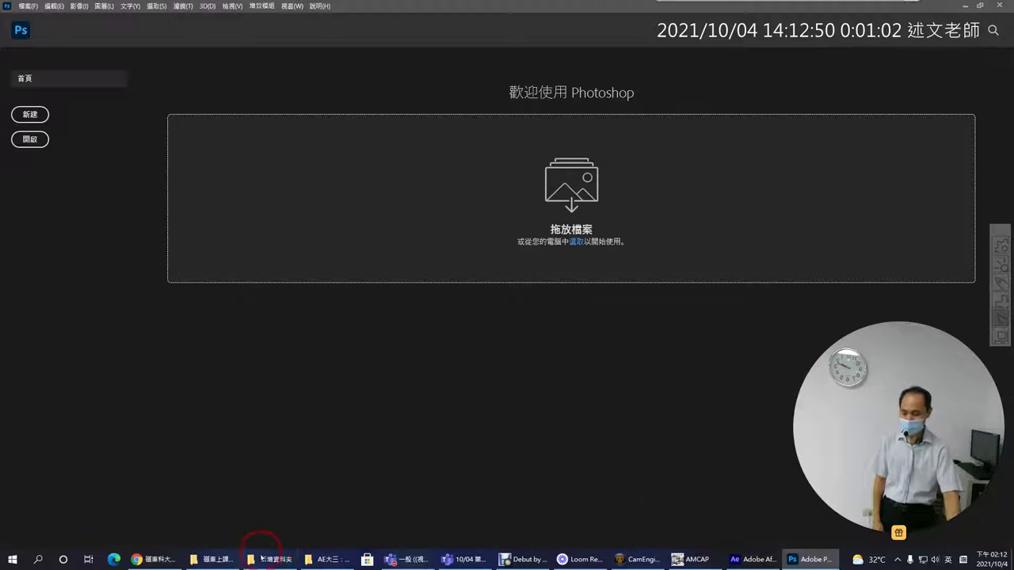
{"action": "left_click", "coordinate": [151, 559]}
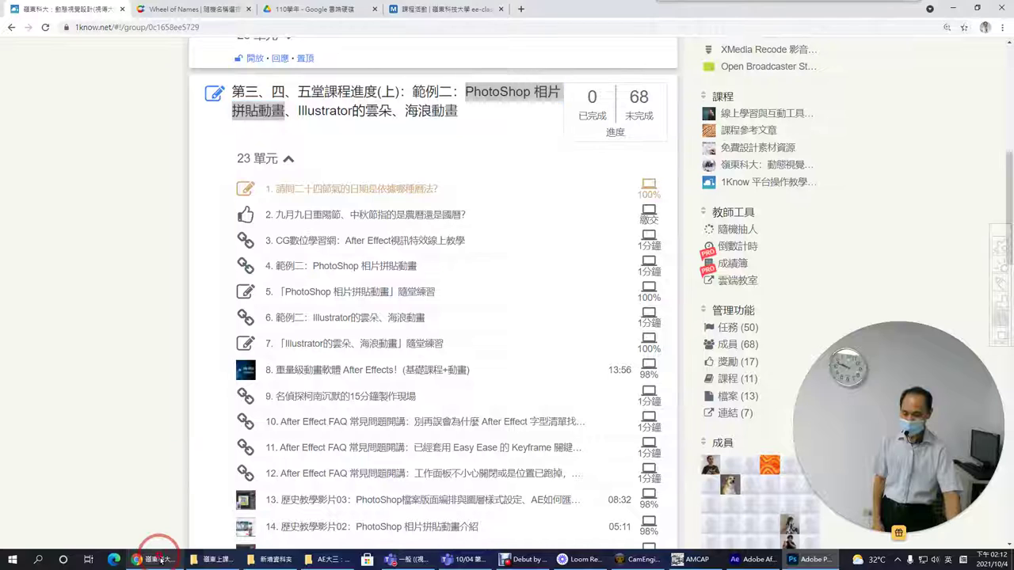
Open unit 4 範例二：PhotoShop 相片拼貼動畫 and follow its first youtu.be video link
{"action": "left_click", "coordinate": [333, 268]}
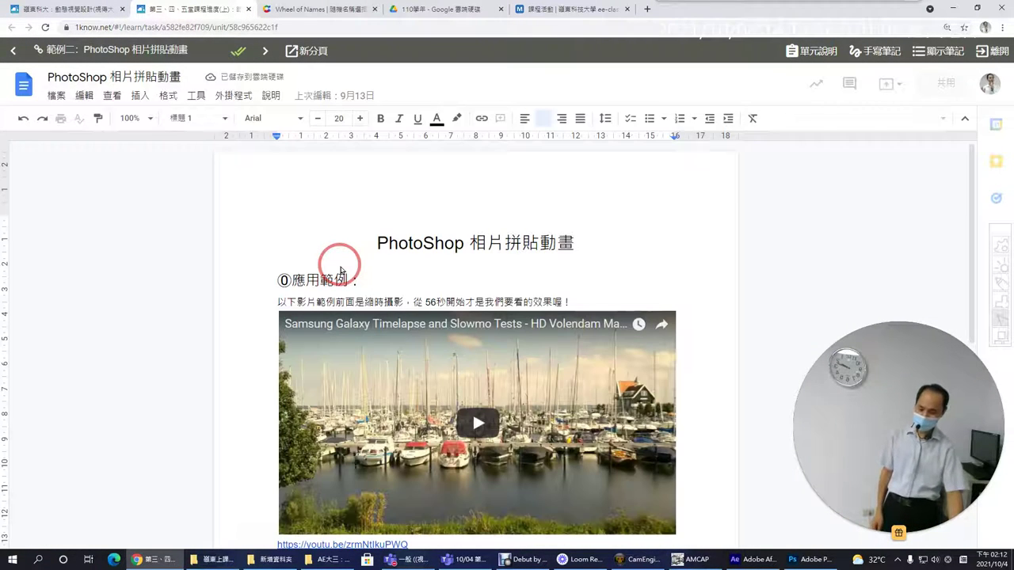
{"action": "scroll", "coordinate": [404, 253], "scroll_direction": "down", "scroll_amount": 1}
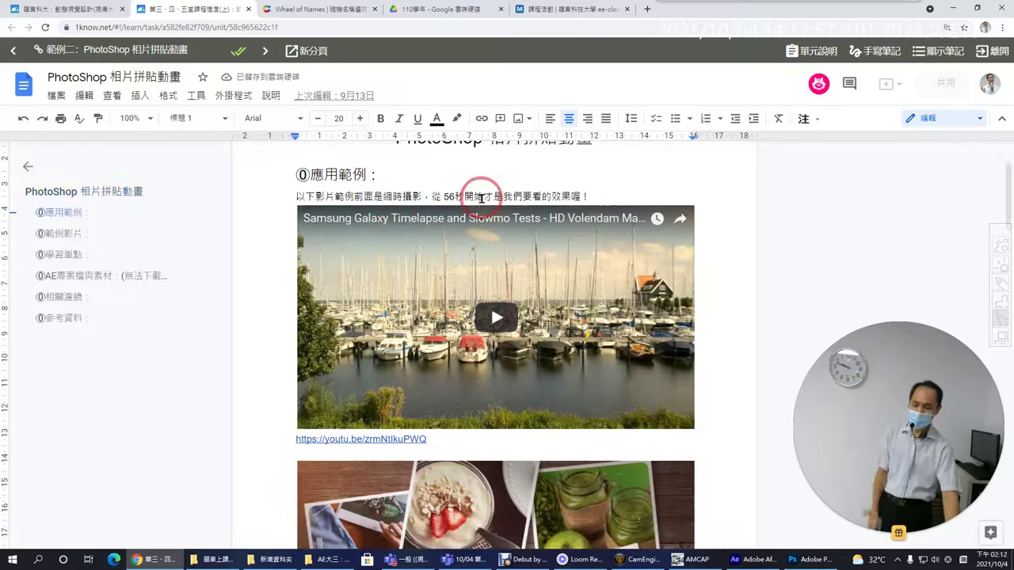
{"action": "left_click", "coordinate": [372, 439]}
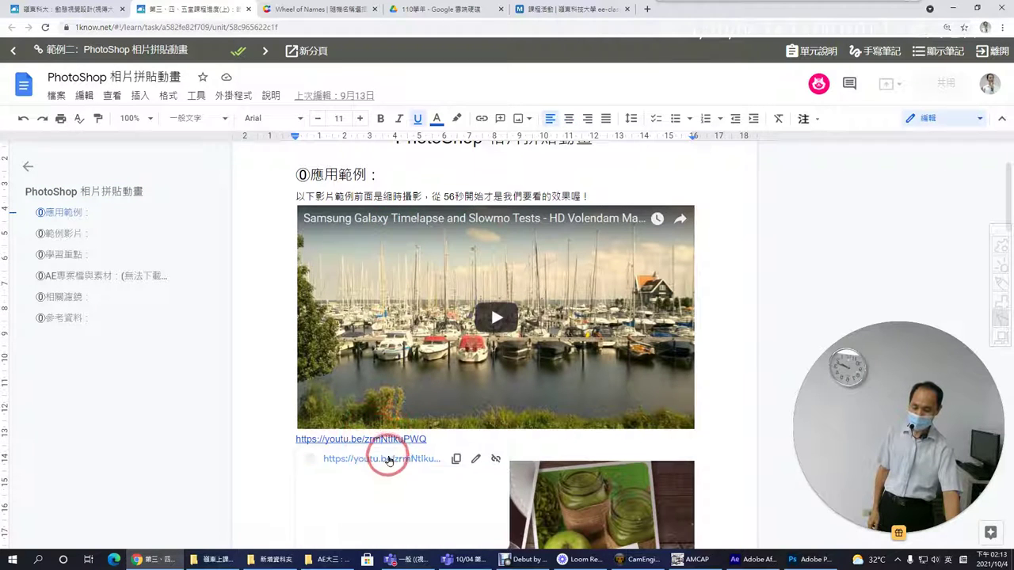
{"action": "left_click", "coordinate": [388, 460]}
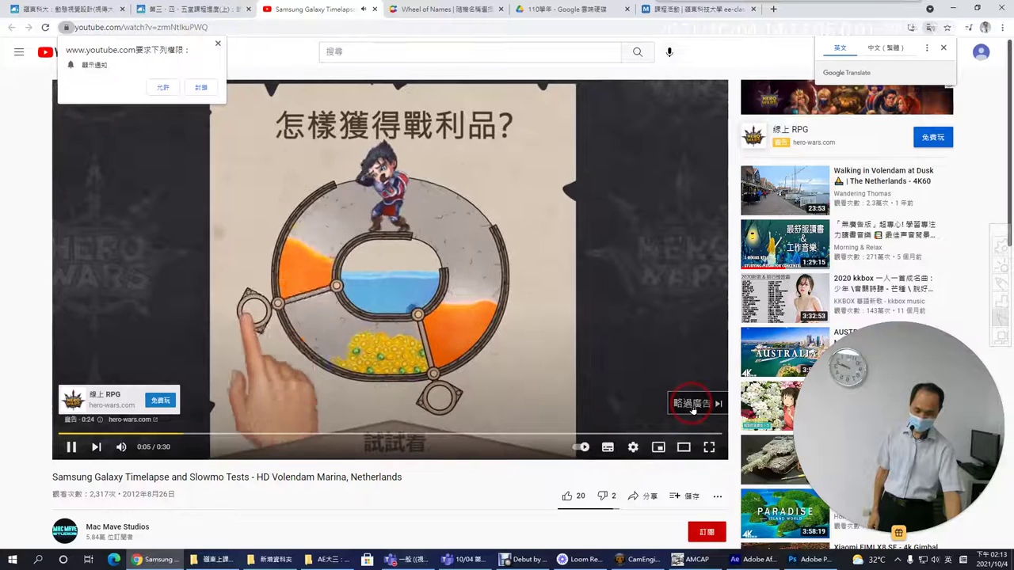
Skip the ad and Premium offer, jump to about 0:53, and pause on the Amsterdam collage scene
{"action": "left_click", "coordinate": [692, 408]}
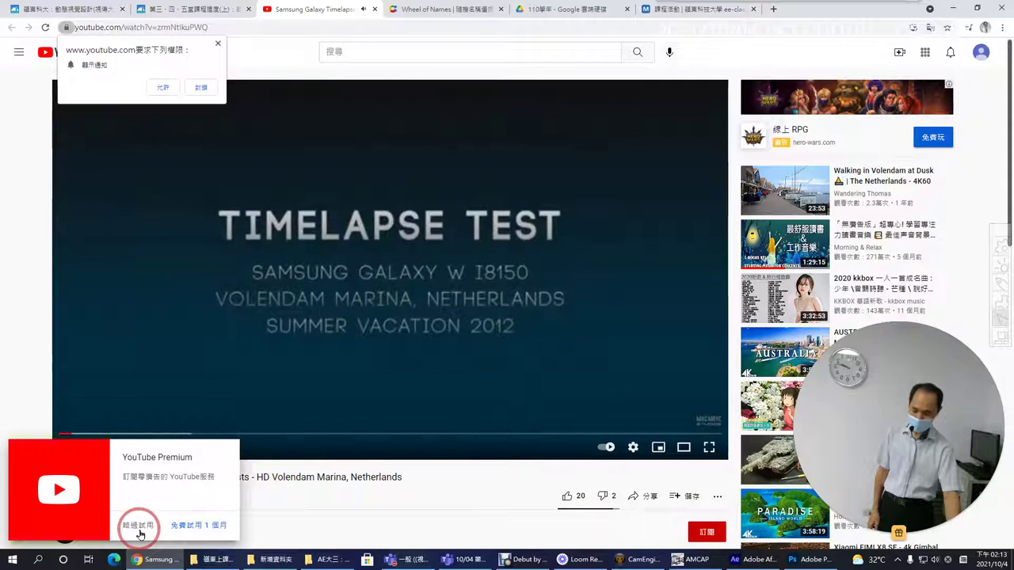
{"action": "left_click", "coordinate": [139, 526]}
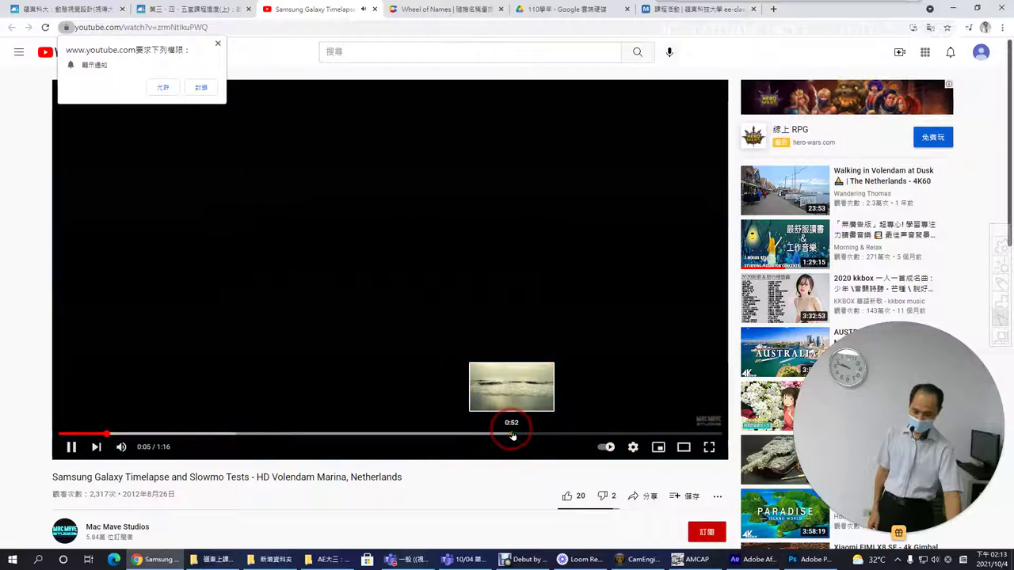
{"action": "left_click", "coordinate": [513, 435]}
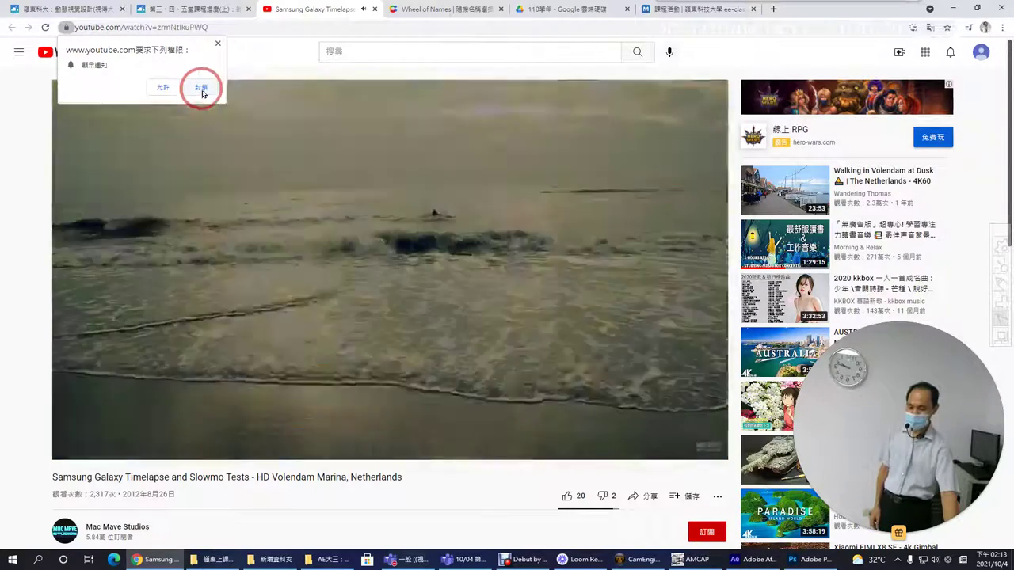
{"action": "left_click", "coordinate": [200, 87]}
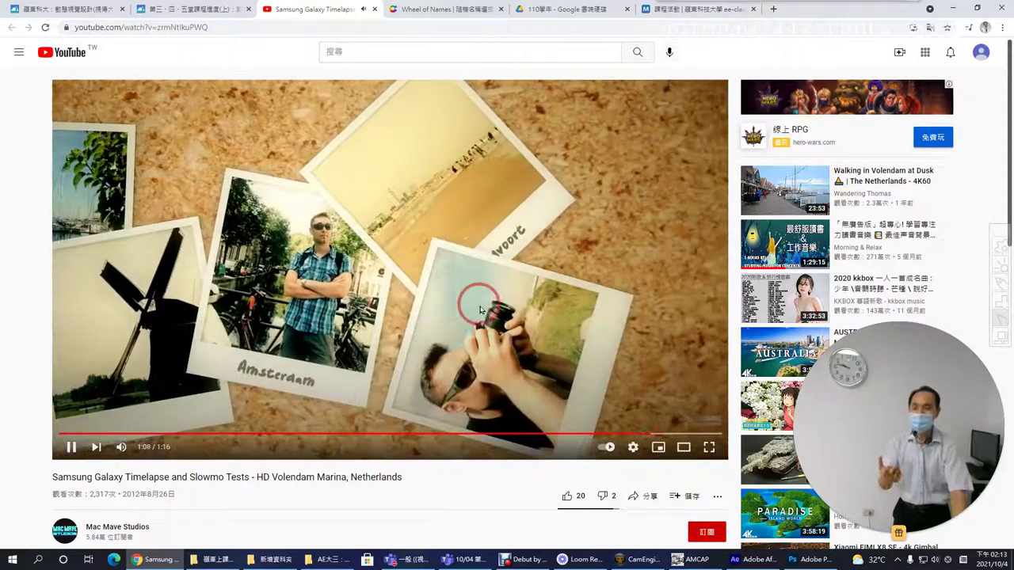
{"action": "left_click", "coordinate": [480, 309]}
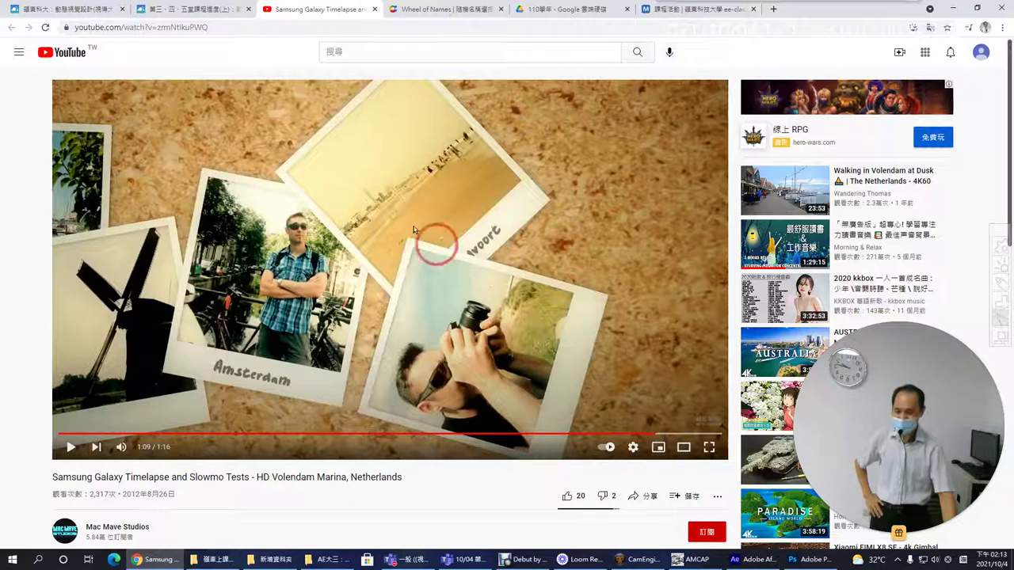
In the lesson document, scroll to 範例影片 and open 02：相片拼貼排列完成檔.mp4 on Google Drive
{"action": "left_click", "coordinate": [198, 10]}
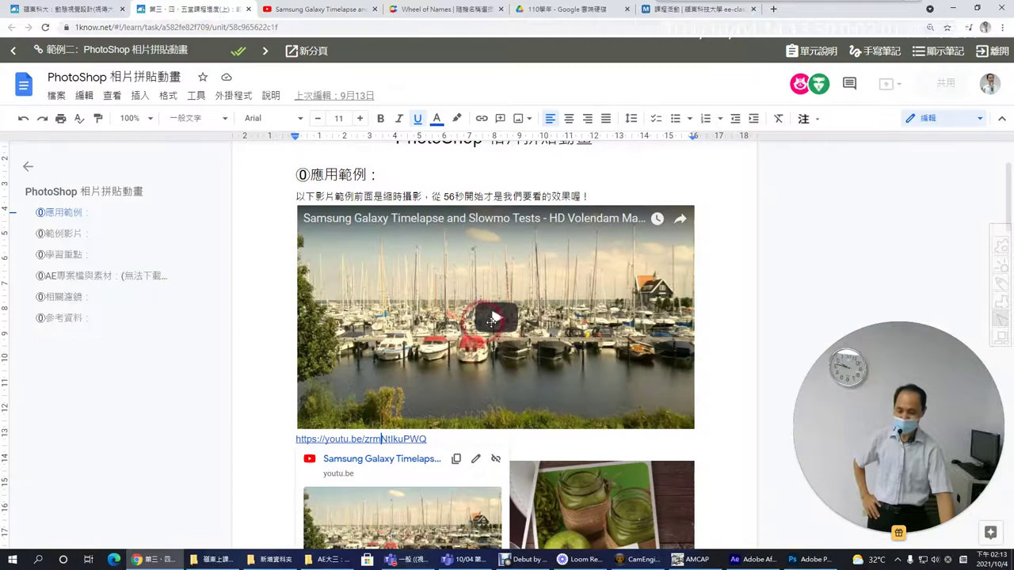
{"action": "left_click", "coordinate": [730, 369]}
{"action": "scroll", "coordinate": [730, 372], "scroll_direction": "down", "scroll_amount": 2}
{"action": "scroll", "coordinate": [729, 372], "scroll_direction": "down", "scroll_amount": 2}
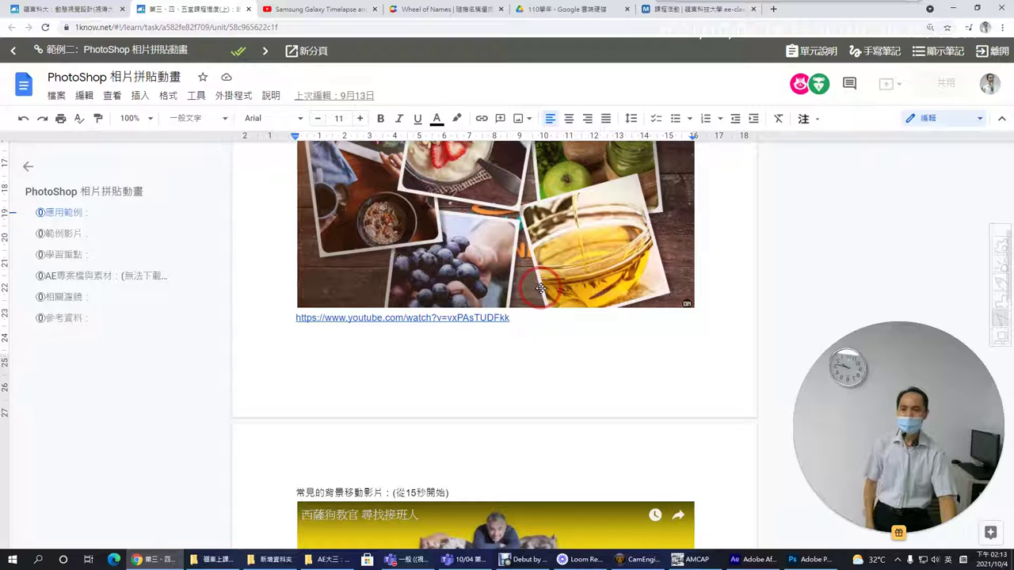
{"action": "scroll", "coordinate": [539, 288], "scroll_direction": "down", "scroll_amount": 3}
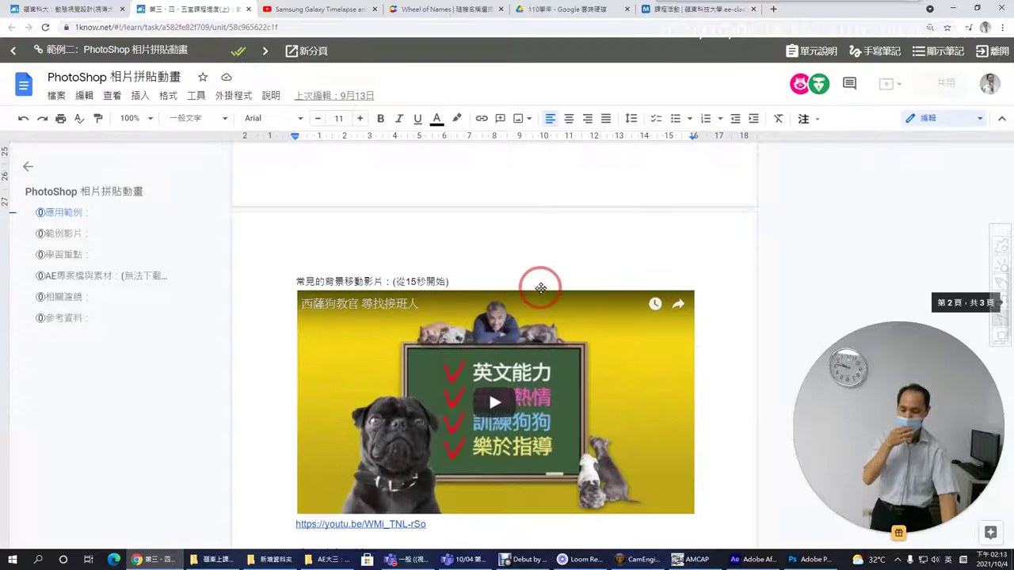
{"action": "scroll", "coordinate": [540, 288], "scroll_direction": "down", "scroll_amount": 2}
{"action": "scroll", "coordinate": [540, 287], "scroll_direction": "down", "scroll_amount": 3}
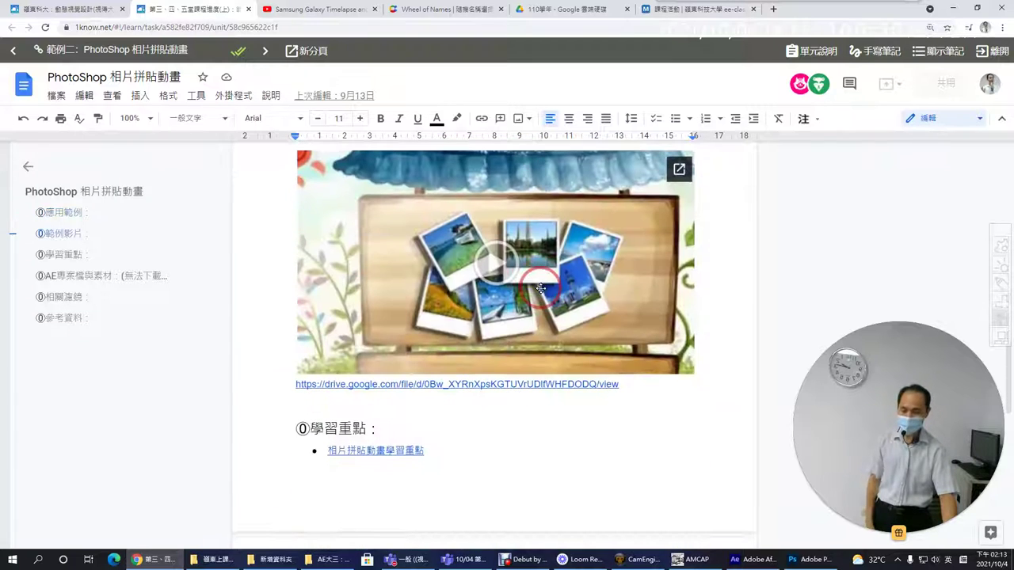
{"action": "left_click", "coordinate": [450, 386]}
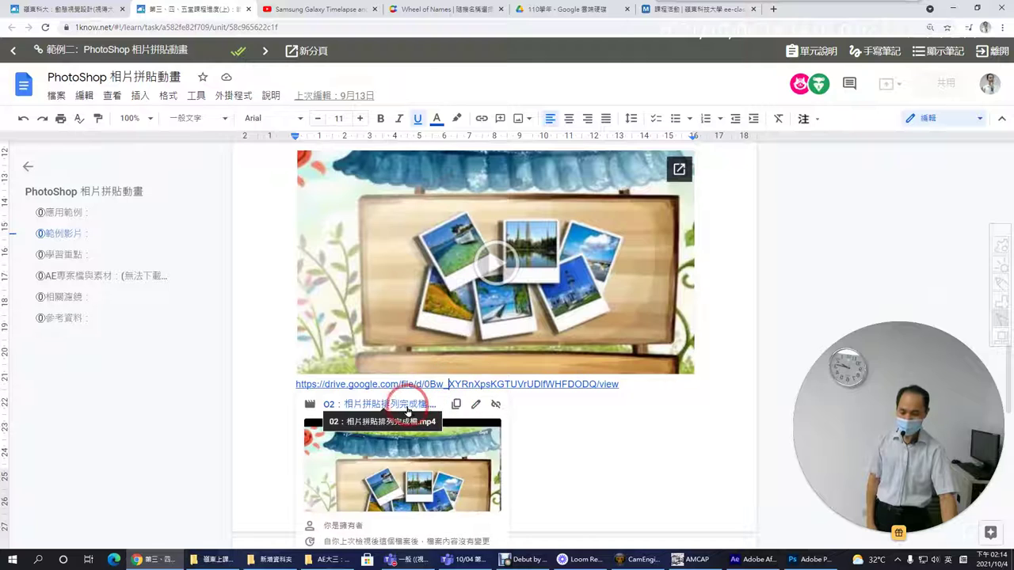
{"action": "left_click", "coordinate": [404, 404]}
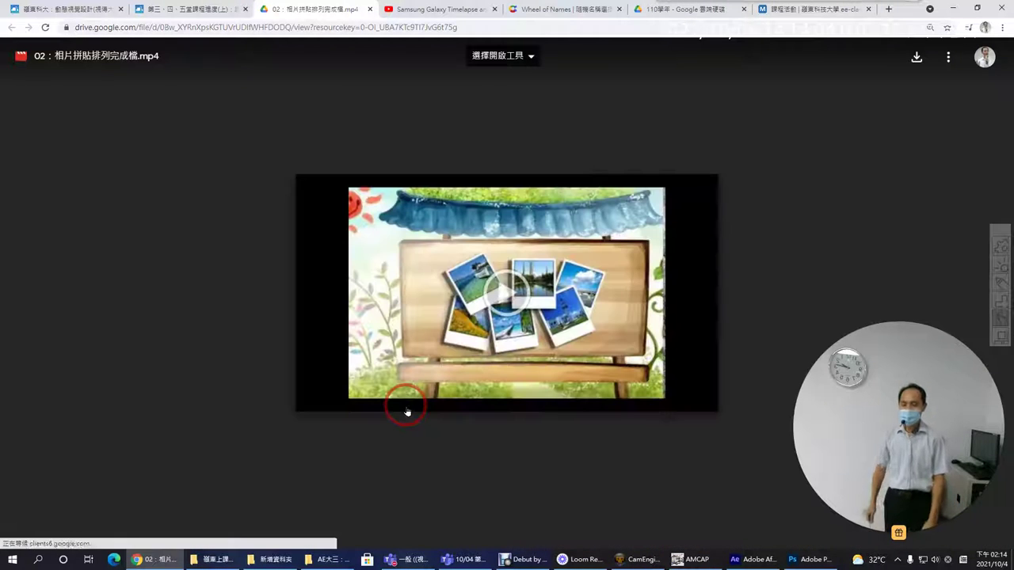
Play the finished collage sample video, reloading the Drive page when playback stalls
{"action": "left_click", "coordinate": [517, 291]}
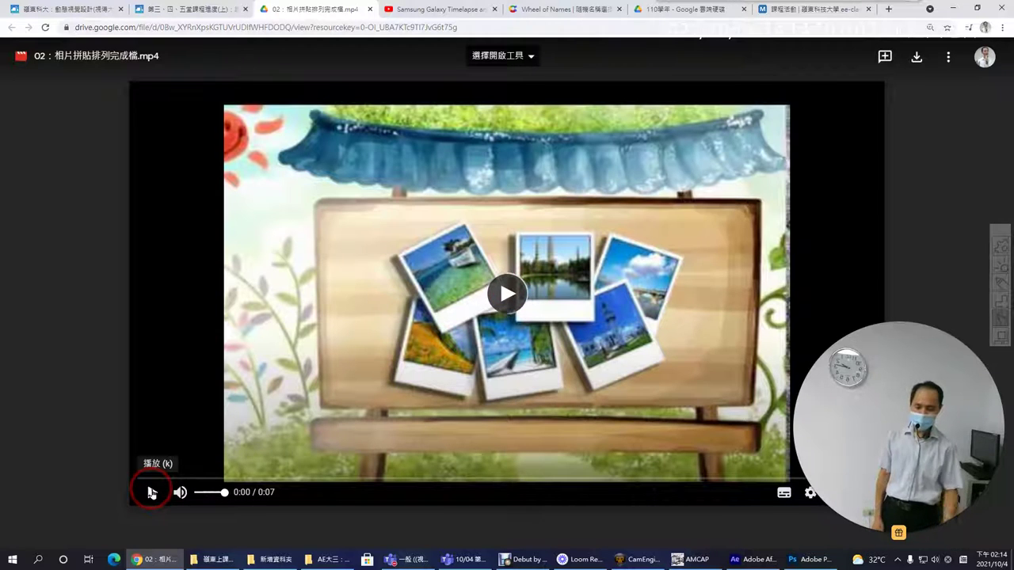
{"action": "left_click", "coordinate": [472, 323]}
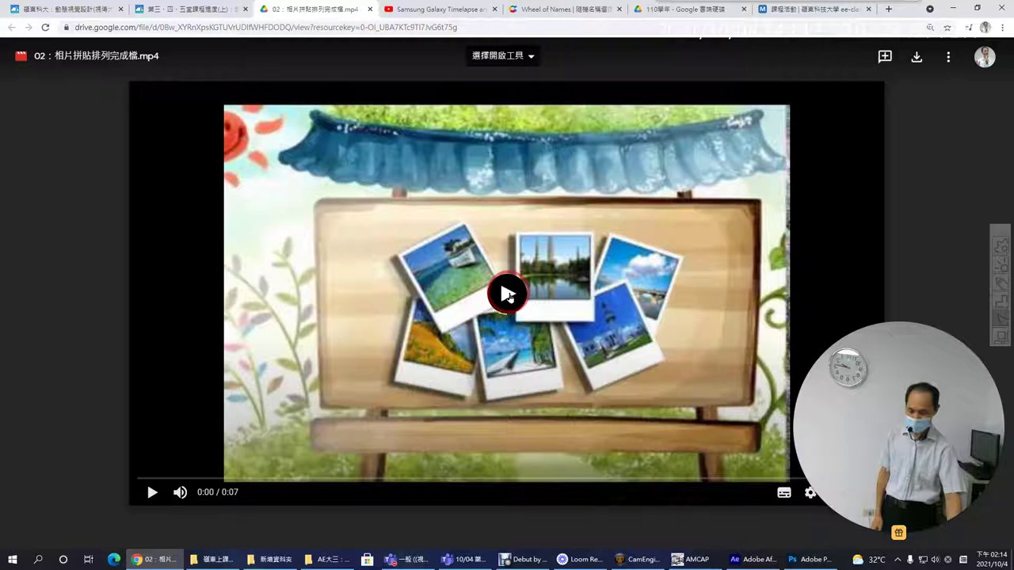
{"action": "left_click", "coordinate": [155, 501]}
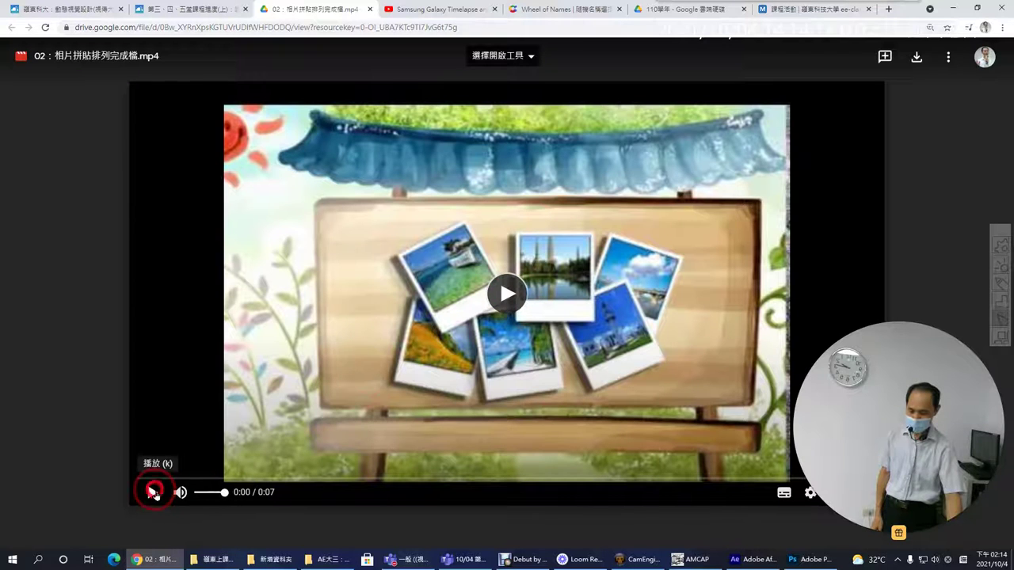
{"action": "left_click", "coordinate": [24, 151]}
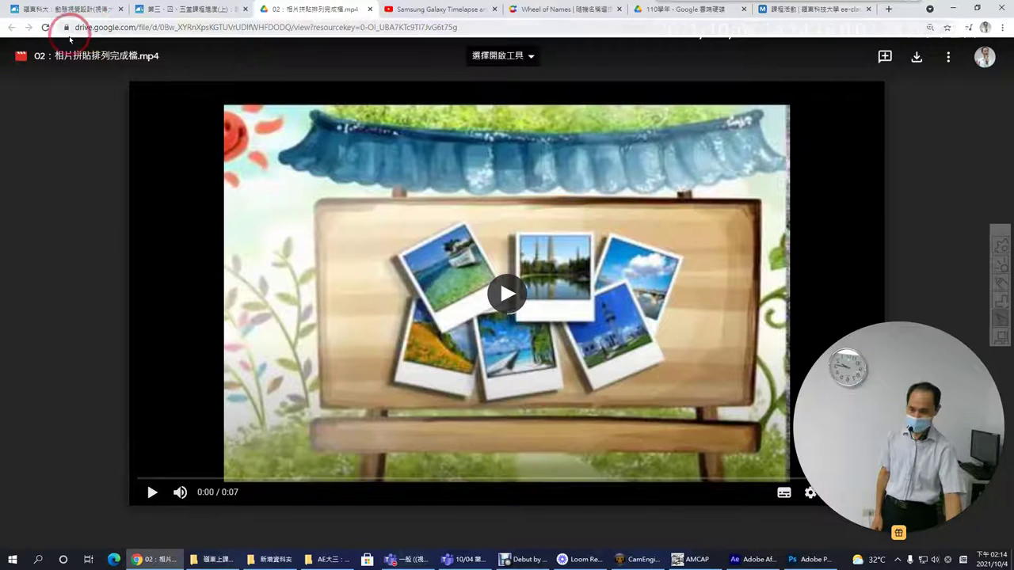
{"action": "left_click", "coordinate": [45, 27]}
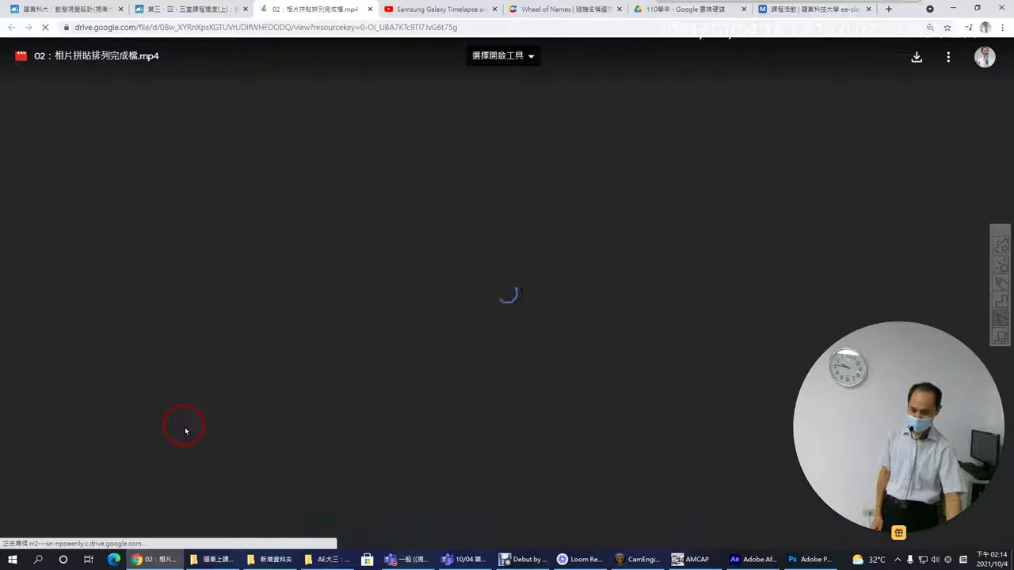
{"action": "left_click", "coordinate": [502, 296]}
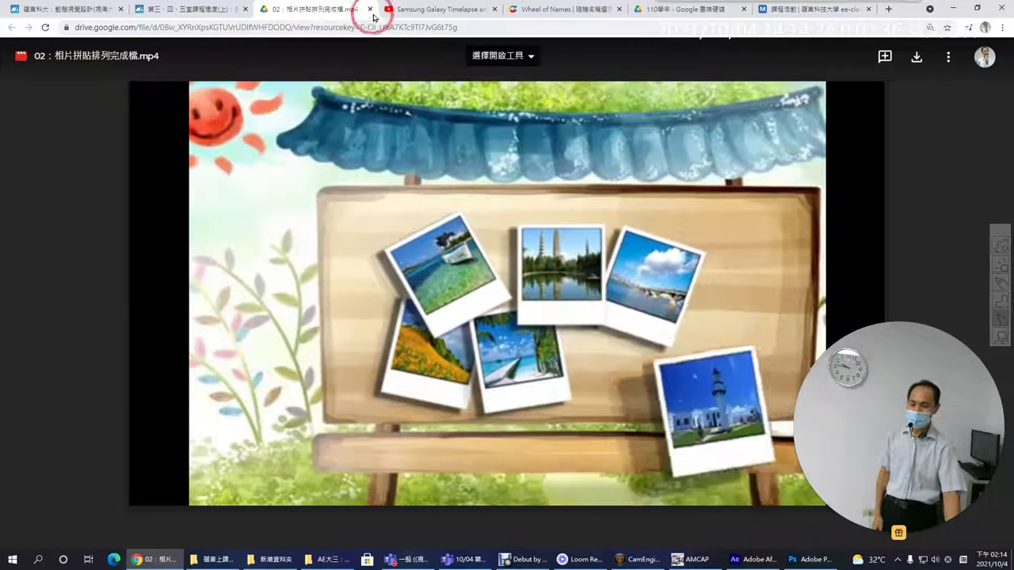
Close the sample video tab and return to the lesson notes document
{"action": "left_click", "coordinate": [370, 9]}
{"action": "left_click", "coordinate": [501, 427]}
{"action": "scroll", "coordinate": [500, 426], "scroll_direction": "down", "scroll_amount": 2}
Preview the lesson's AE project files link and download the zip from Drive
{"action": "left_click", "coordinate": [390, 293]}
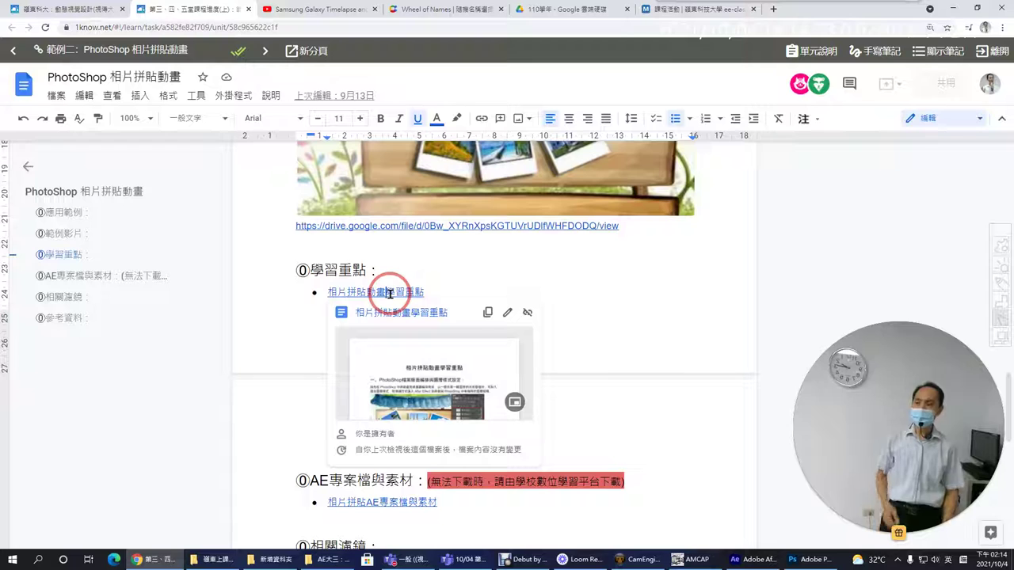
{"action": "left_click", "coordinate": [401, 499]}
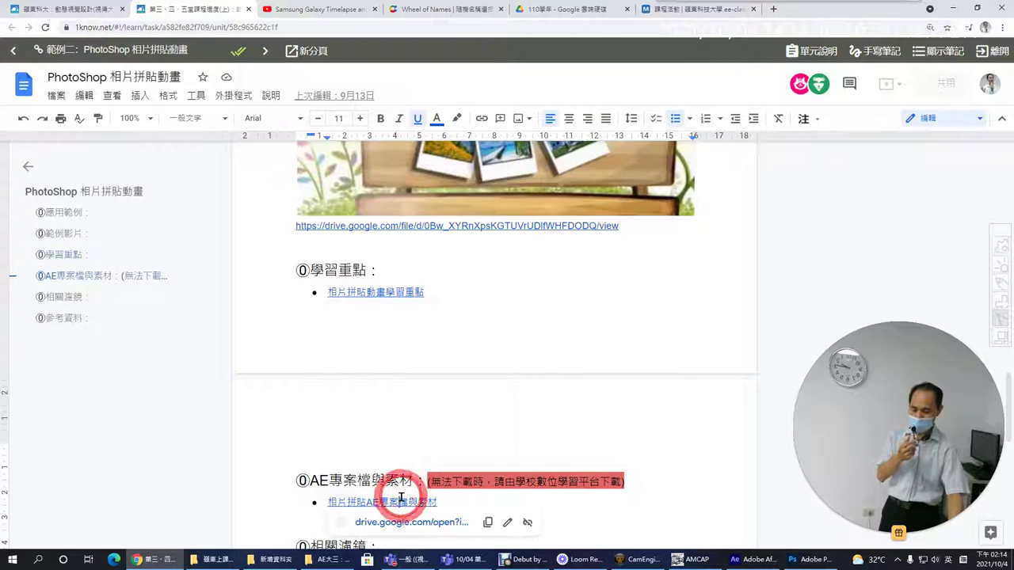
{"action": "scroll", "coordinate": [394, 487], "scroll_direction": "down", "scroll_amount": 2}
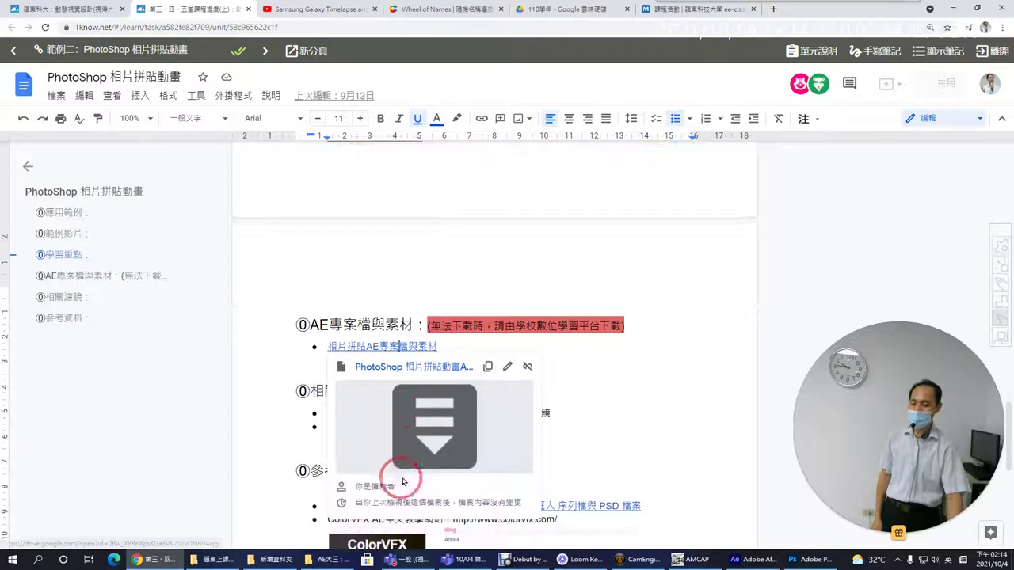
{"action": "left_click", "coordinate": [430, 363]}
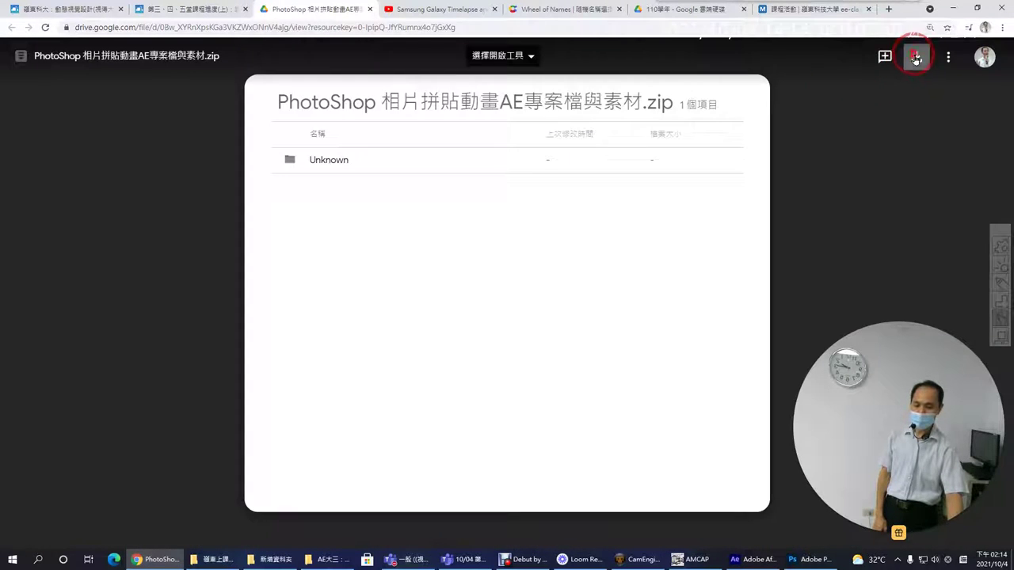
{"action": "left_click", "coordinate": [915, 59]}
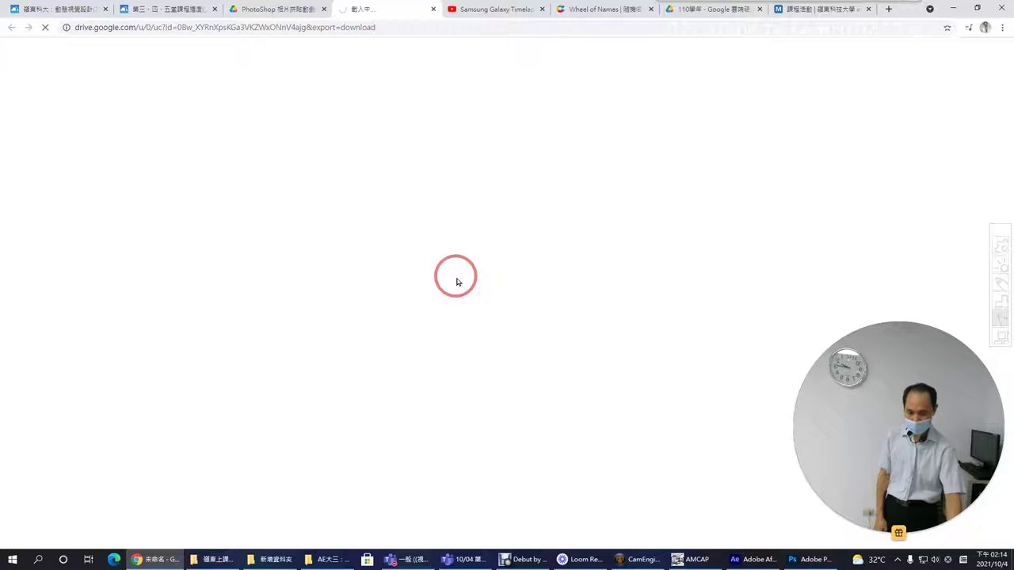
Close the blocked download and zip preview tabs and move to the eeclass course page
{"action": "left_click", "coordinate": [432, 10]}
{"action": "left_click", "coordinate": [370, 15]}
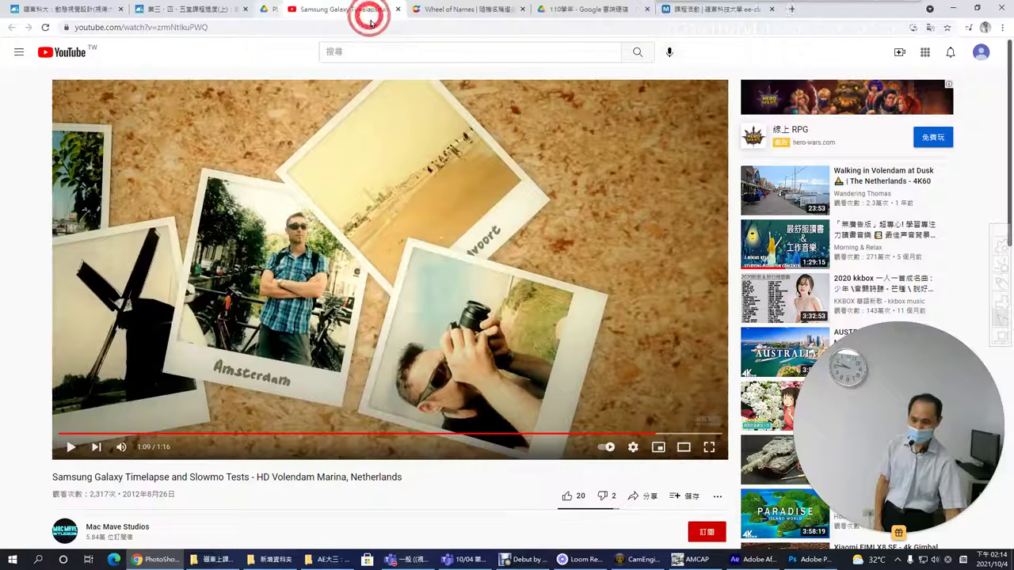
{"action": "mouse_move", "coordinate": [662, 6]}
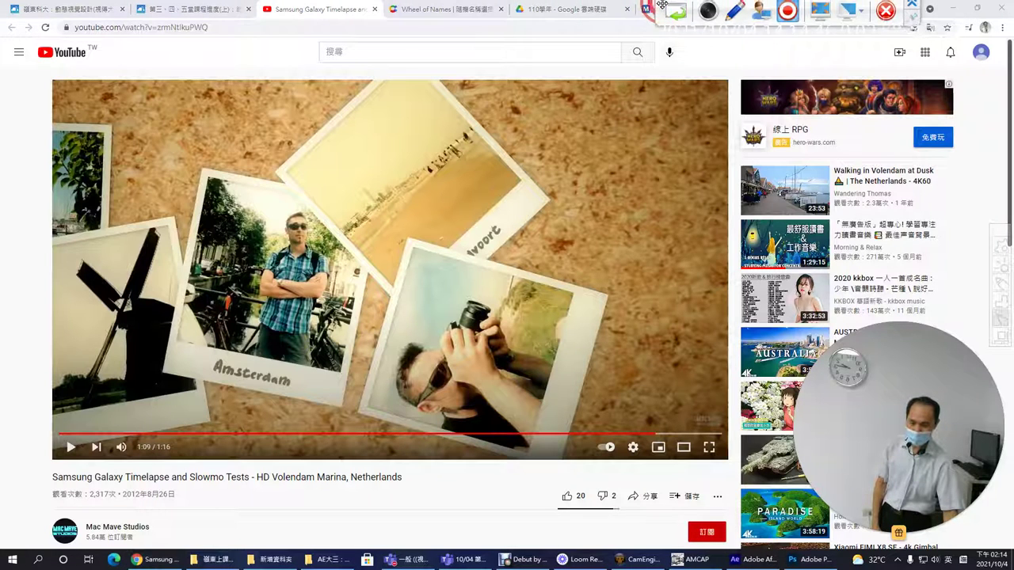
{"action": "left_click", "coordinate": [646, 13]}
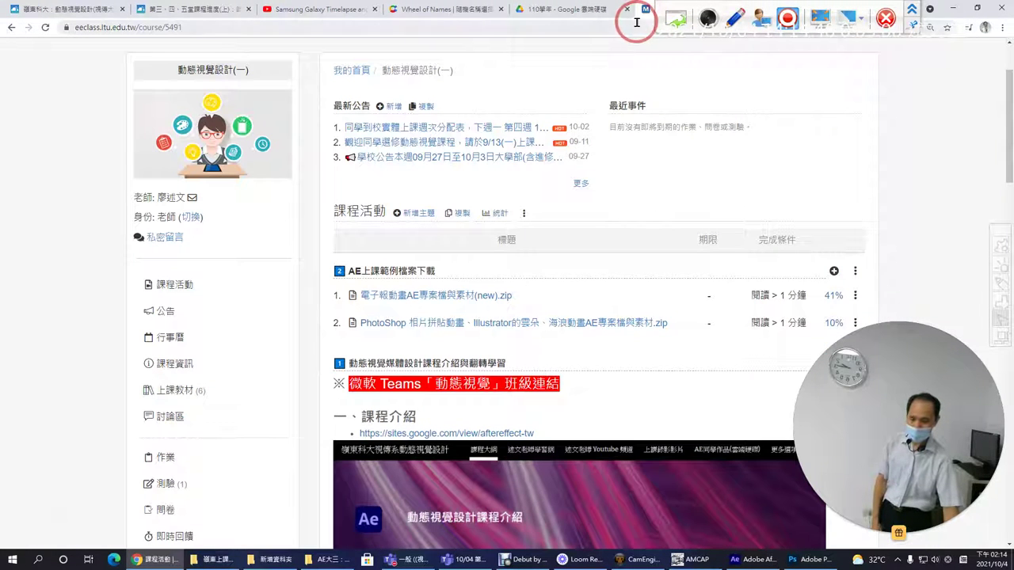
Open the PhotoShop photo-collage materials page and download its AE project zip
{"action": "left_click", "coordinate": [511, 323]}
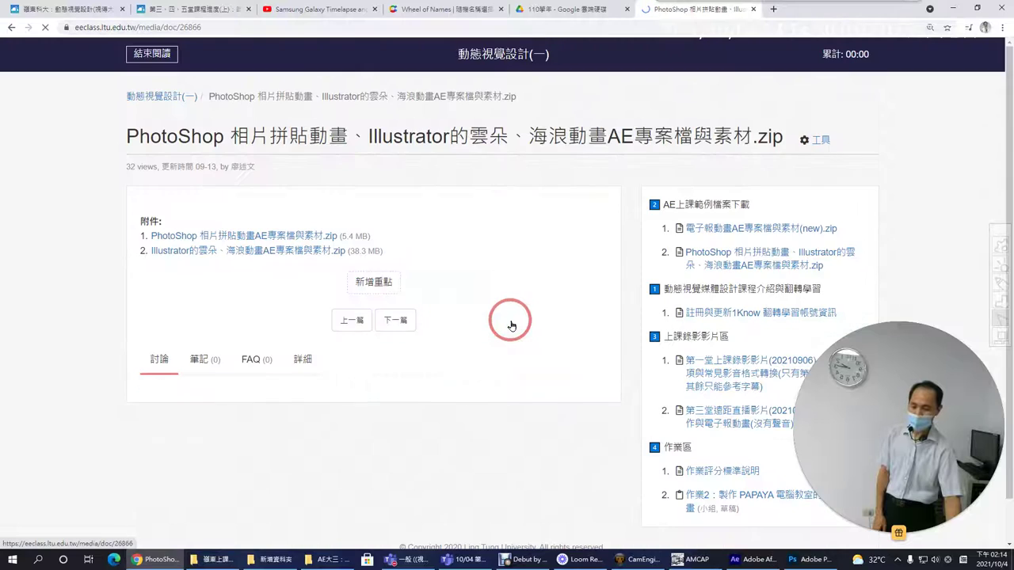
{"action": "left_click", "coordinate": [229, 236]}
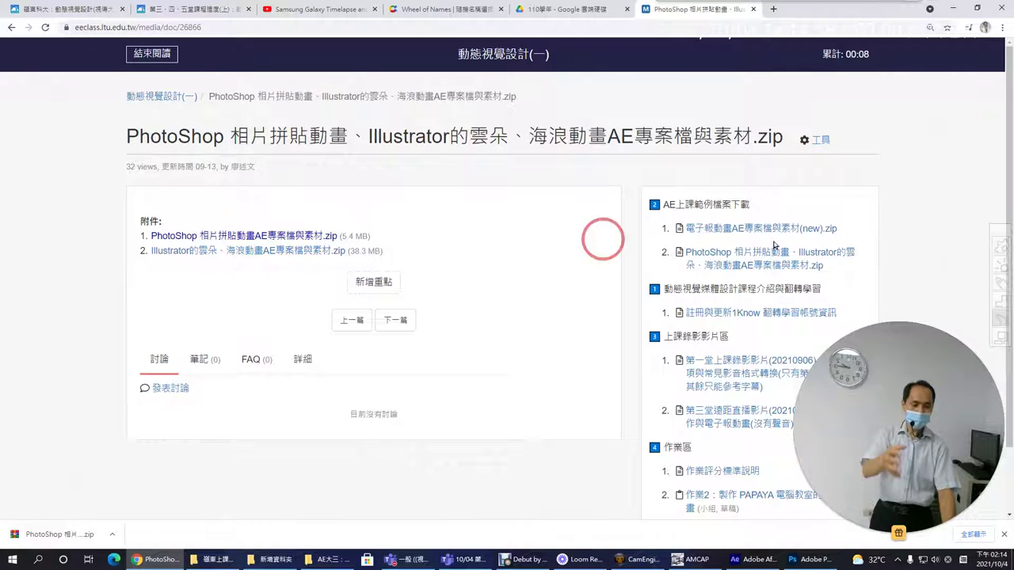
{"action": "left_click", "coordinate": [467, 559]}
{"action": "mouse_move", "coordinate": [871, 125]}
{"action": "left_mouse_down"}
{"action": "mouse_move", "coordinate": [519, 99]}
{"action": "mouse_move", "coordinate": [561, 106]}
{"action": "left_mouse_up"}
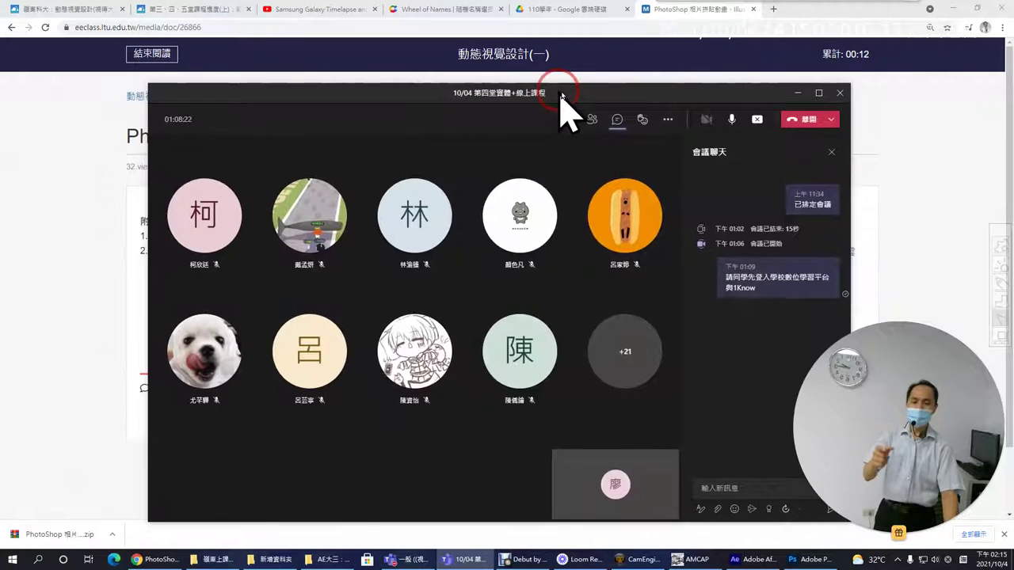
{"action": "left_click", "coordinate": [626, 65]}
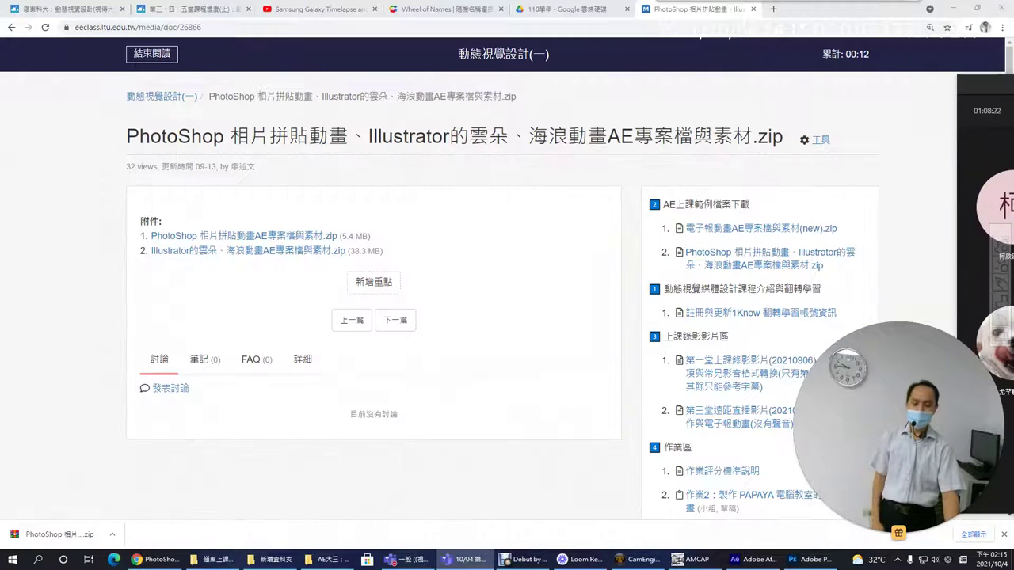
Copy the materials page URL and paste it into the Teams meeting chat
{"action": "left_click", "coordinate": [595, 29]}
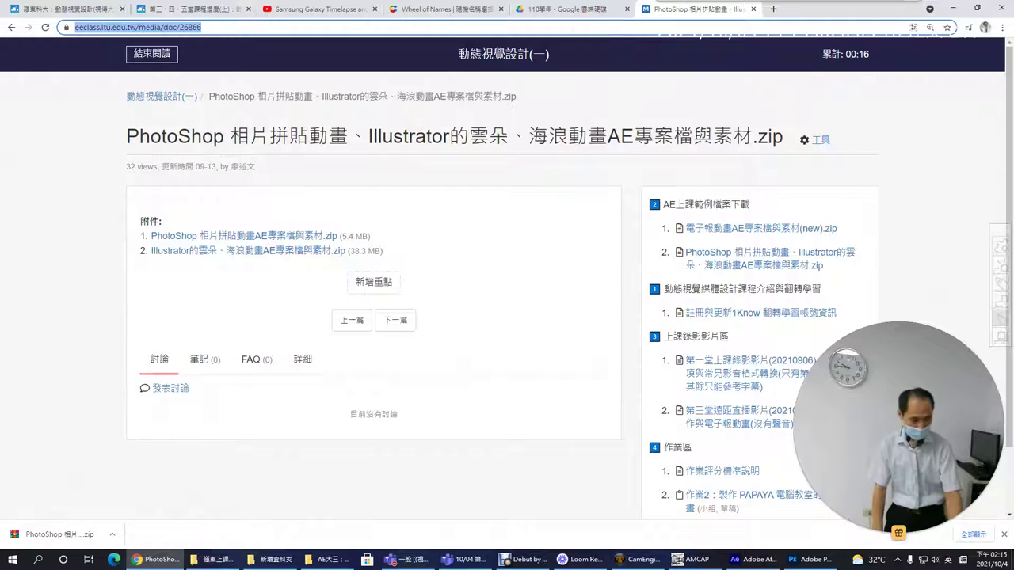
{"action": "left_click", "coordinate": [468, 559]}
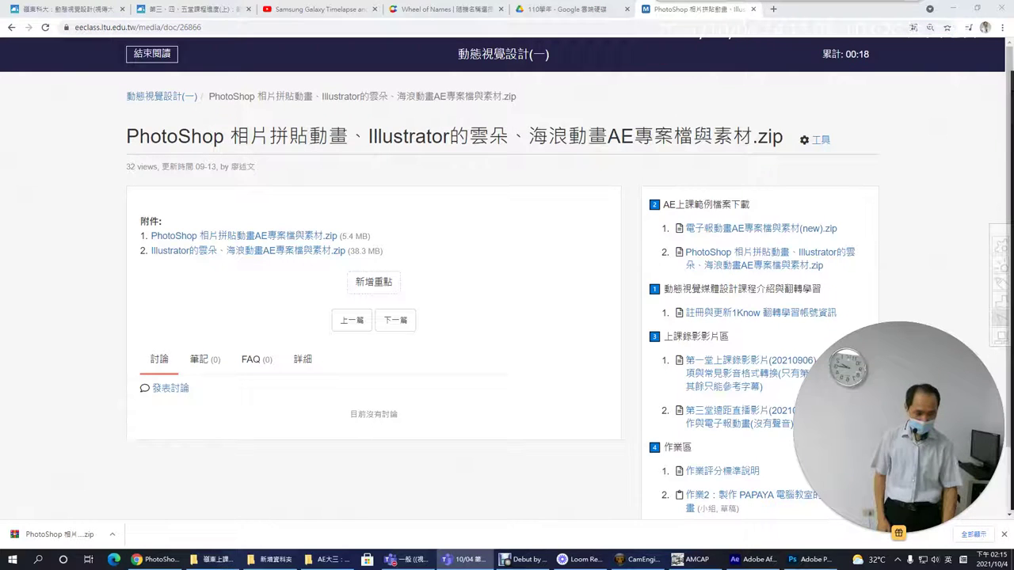
{"action": "key", "text": "alt+Tab"}
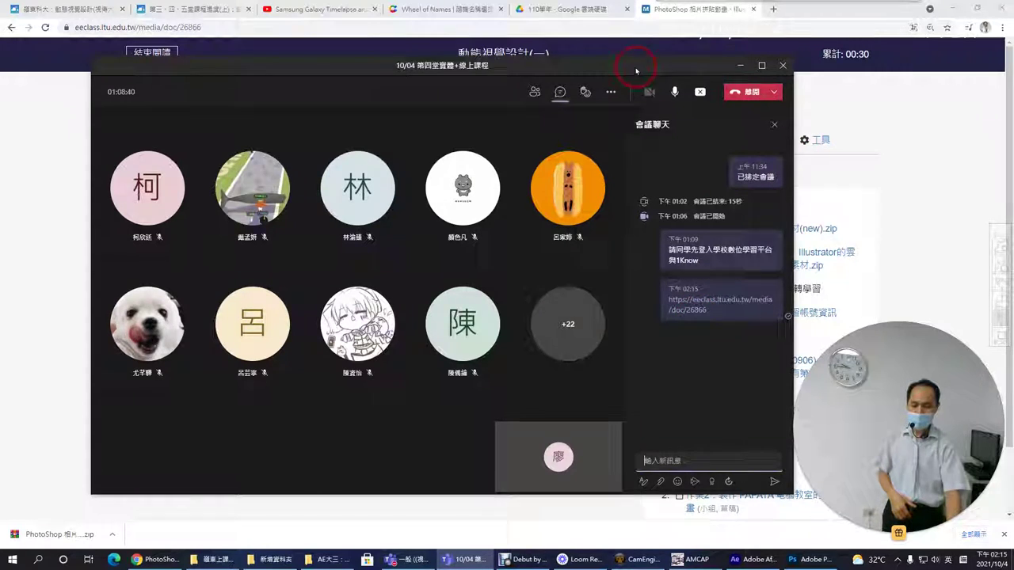
{"action": "left_click_drag", "start_coordinate": [635, 67], "coordinate": [1012, 88]}
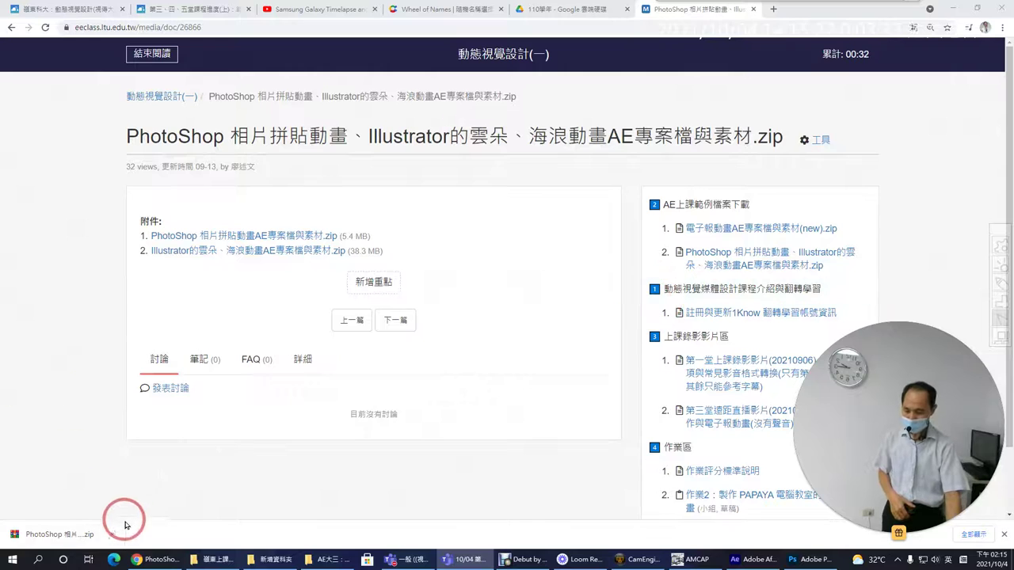
{"action": "left_click", "coordinate": [113, 533]}
Extract the PhotoShop zip into Downloads with 解壓縮至此 and open the 相片拼貼 folder
{"action": "left_click", "coordinate": [135, 498]}
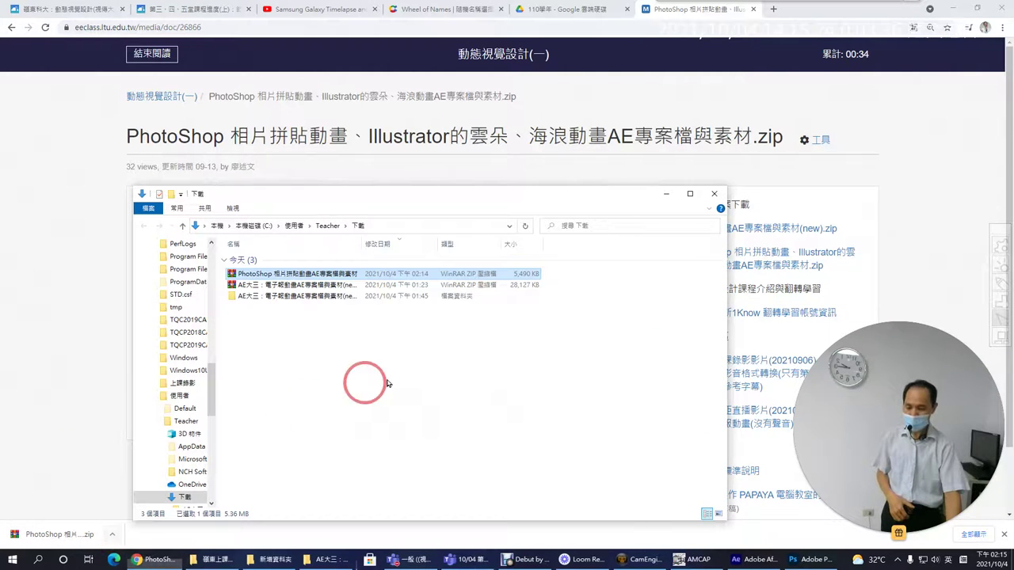
{"action": "left_click", "coordinate": [360, 275]}
{"action": "right_click", "coordinate": [335, 279]}
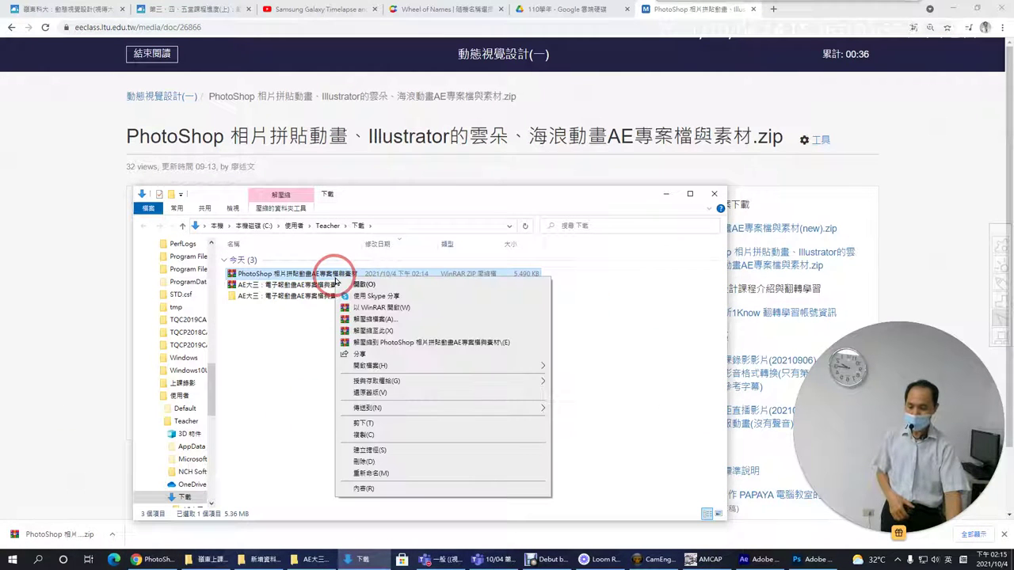
{"action": "left_click", "coordinate": [388, 337]}
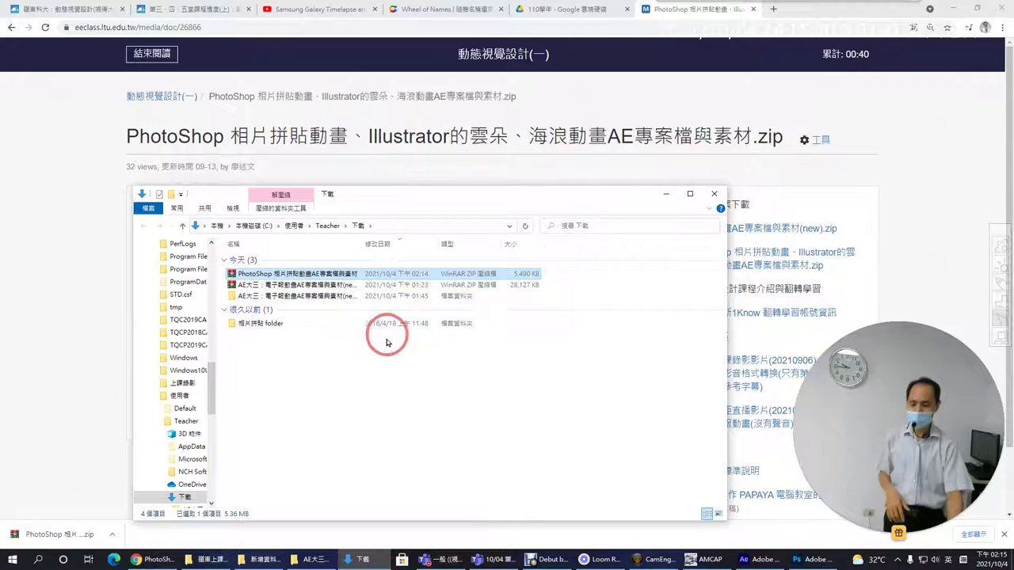
{"action": "double_click", "coordinate": [273, 328]}
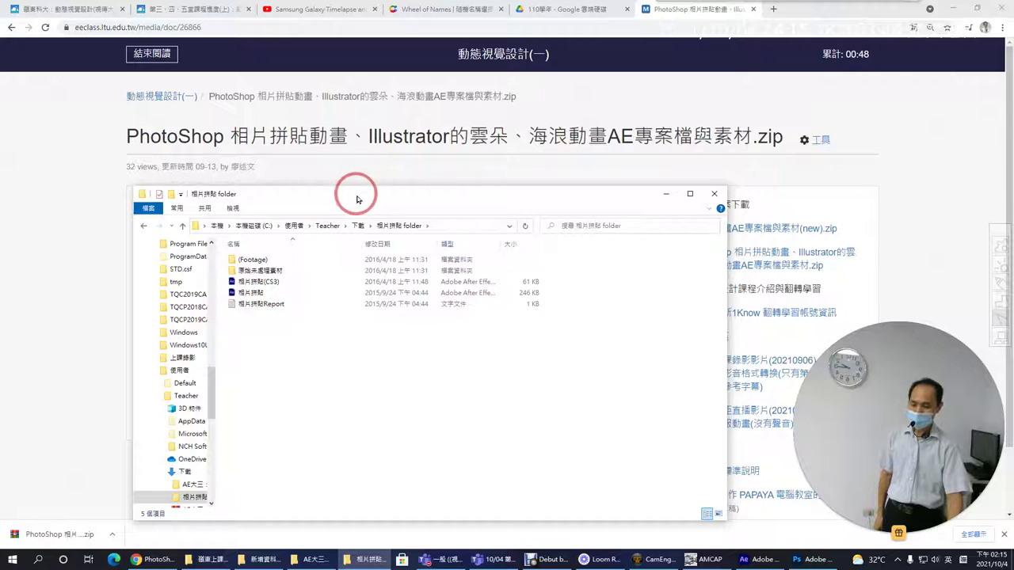
{"action": "left_click_drag", "start_coordinate": [357, 198], "coordinate": [506, 200]}
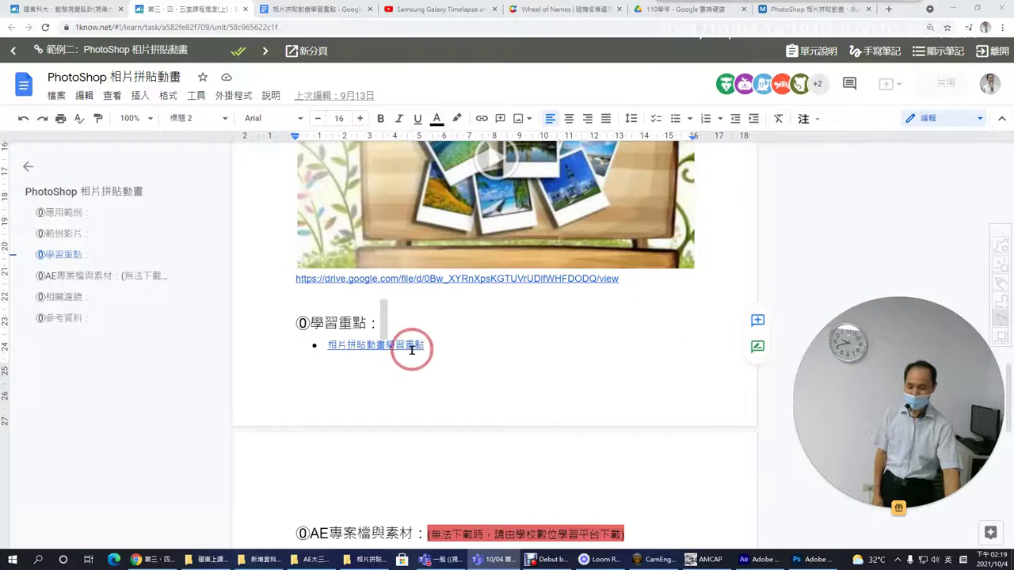
Dismiss the learning-points link preview and bring the 相片拼貼 folder window back
{"action": "left_click", "coordinate": [400, 346]}
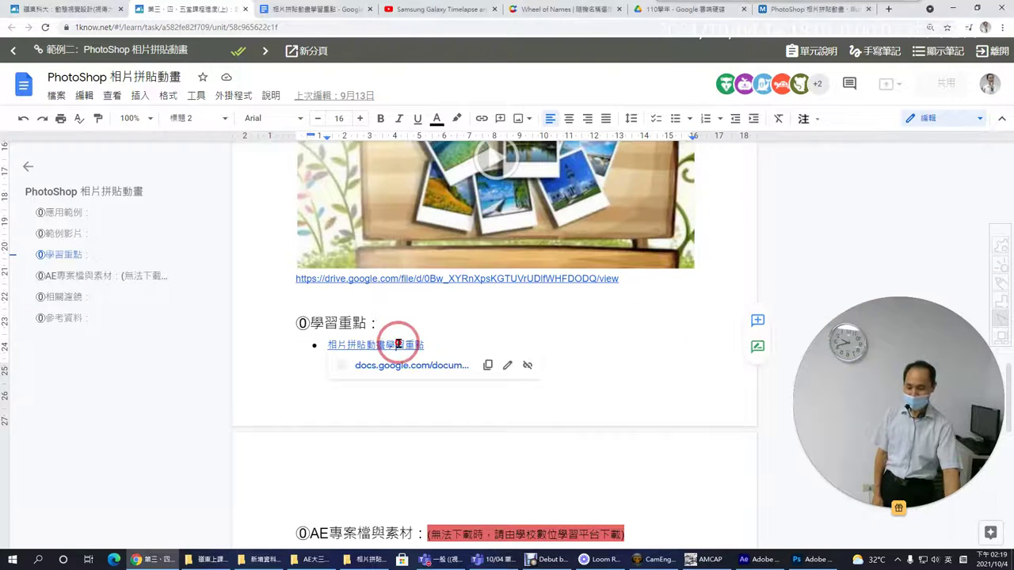
{"action": "left_click", "coordinate": [449, 320]}
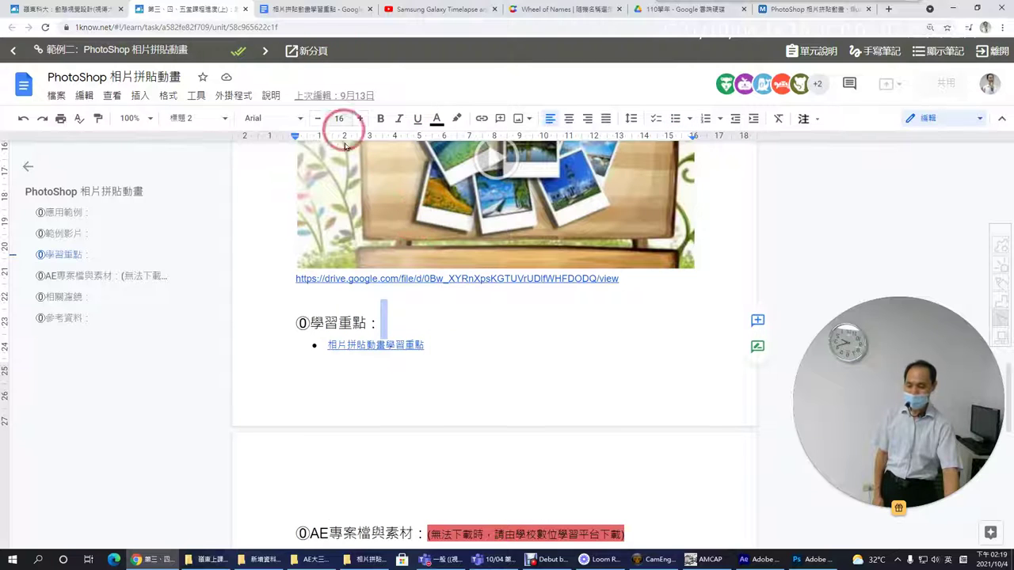
{"action": "left_click", "coordinate": [368, 559]}
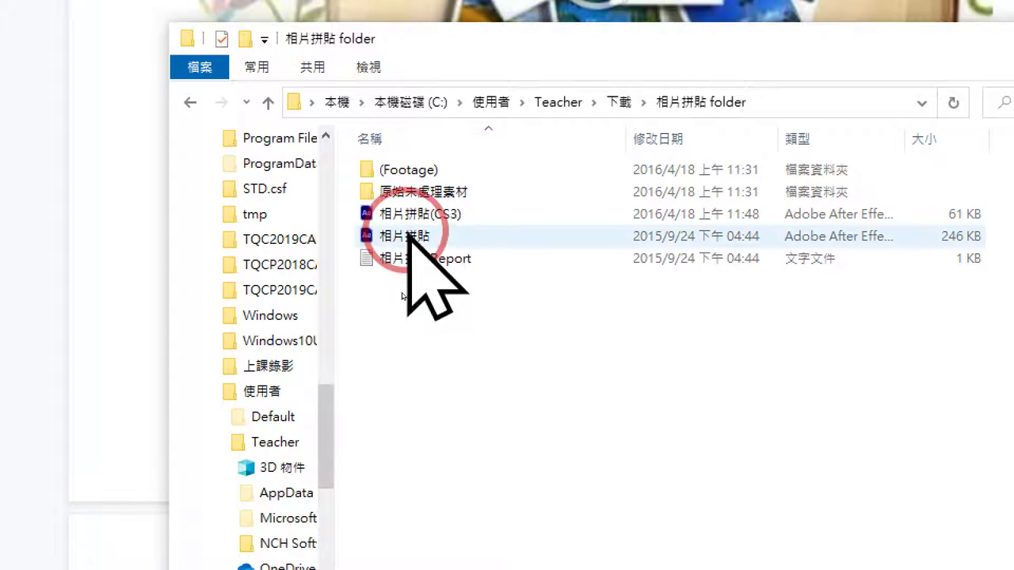
Browse into (Footage) › 相片堆排列 Layers and open 相片拼貼排列.psd in Photoshop
{"action": "left_click", "coordinate": [417, 212]}
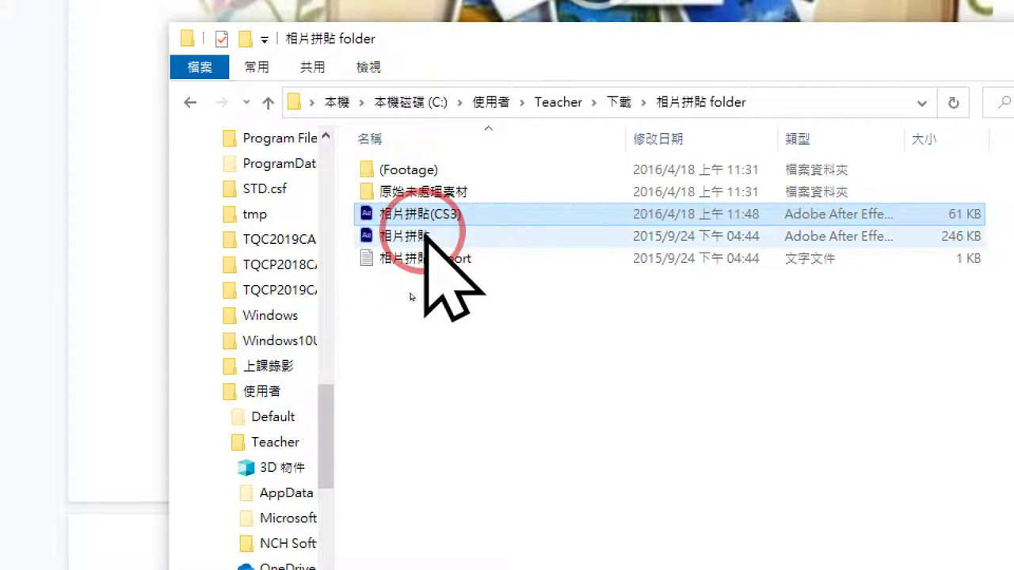
{"action": "left_click", "coordinate": [434, 171]}
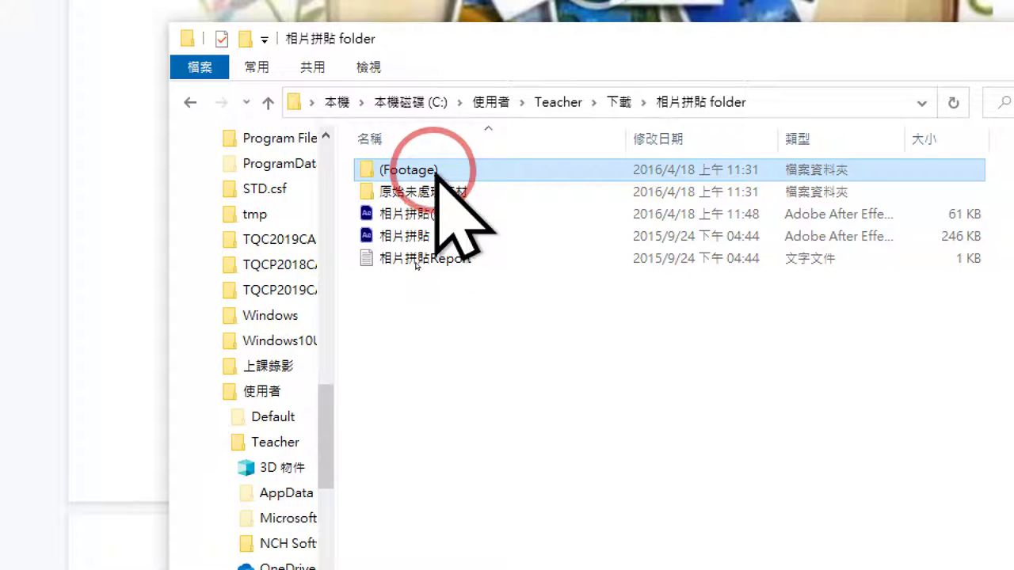
{"action": "double_click", "coordinate": [434, 191]}
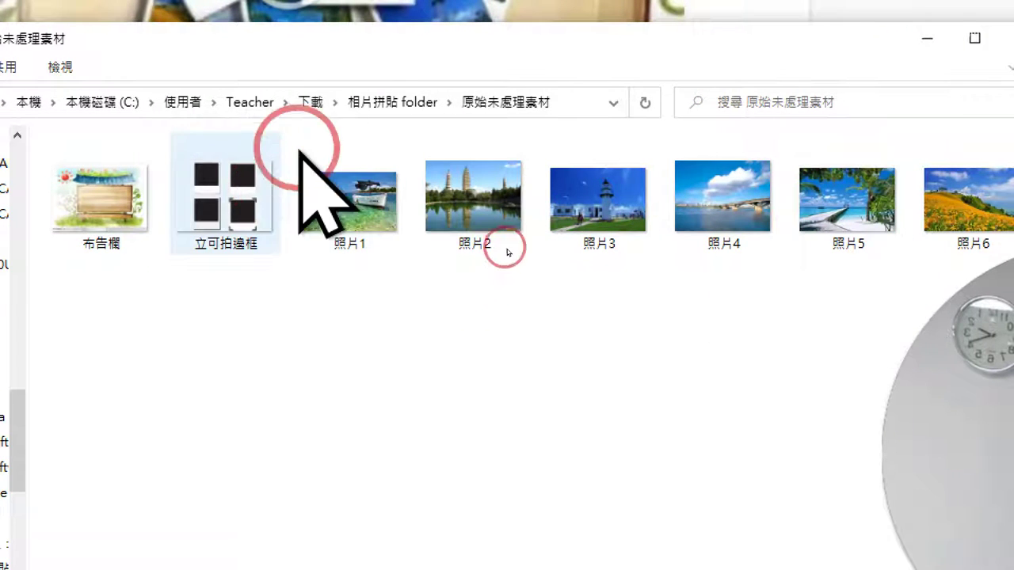
{"action": "left_click", "coordinate": [368, 109]}
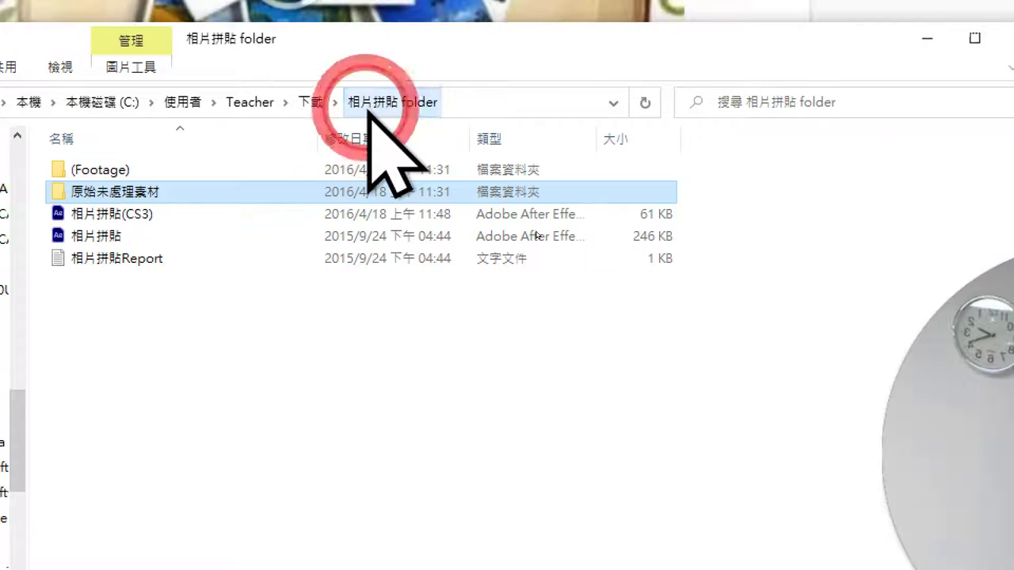
{"action": "double_click", "coordinate": [133, 169]}
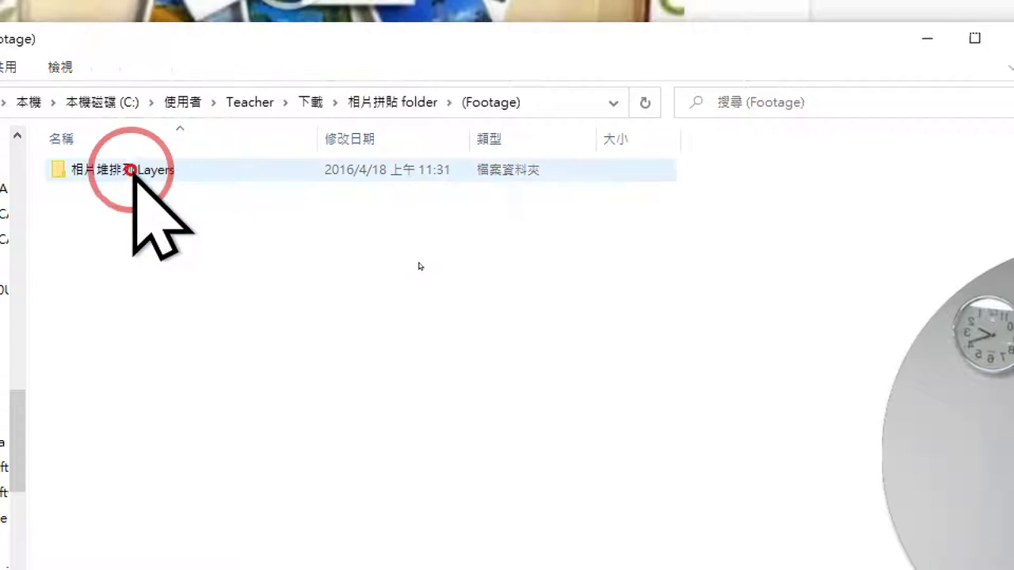
{"action": "double_click", "coordinate": [134, 170]}
{"action": "left_click", "coordinate": [133, 170]}
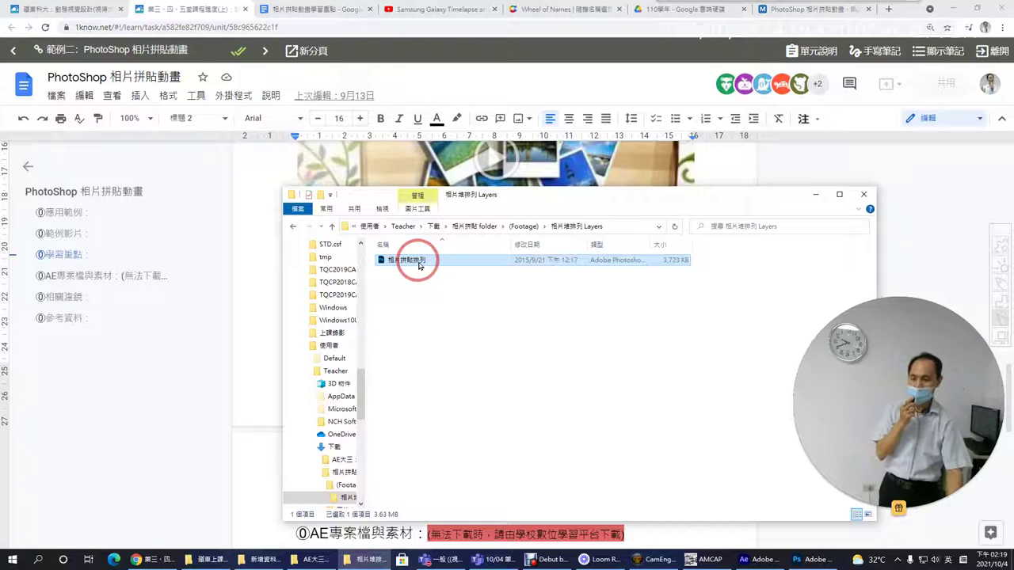
{"action": "double_click", "coordinate": [418, 265]}
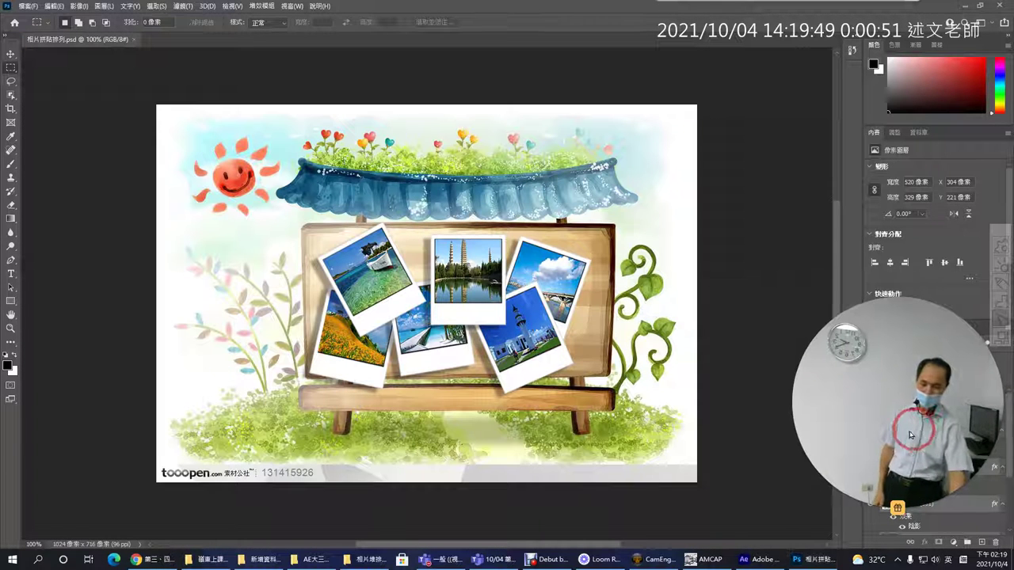
{"action": "left_click_drag", "start_coordinate": [910, 435], "coordinate": [87, 423]}
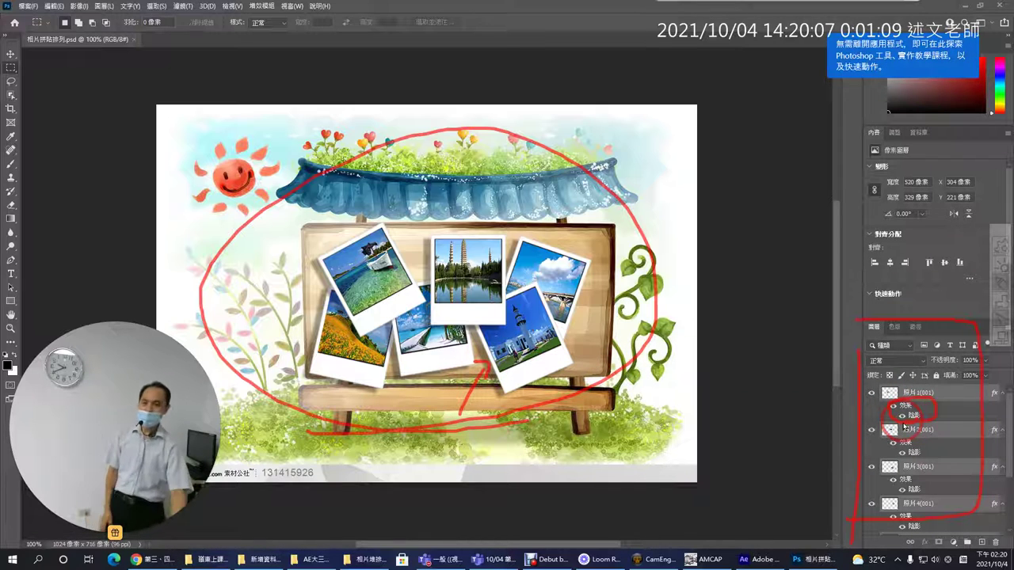
{"action": "key", "text": "Escape"}
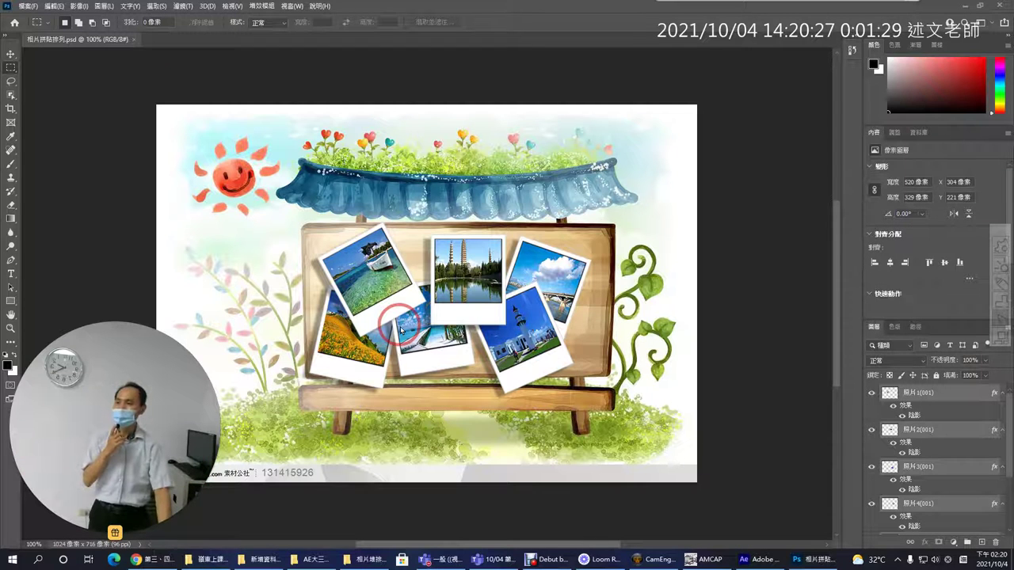
{"action": "left_click", "coordinate": [160, 563]}
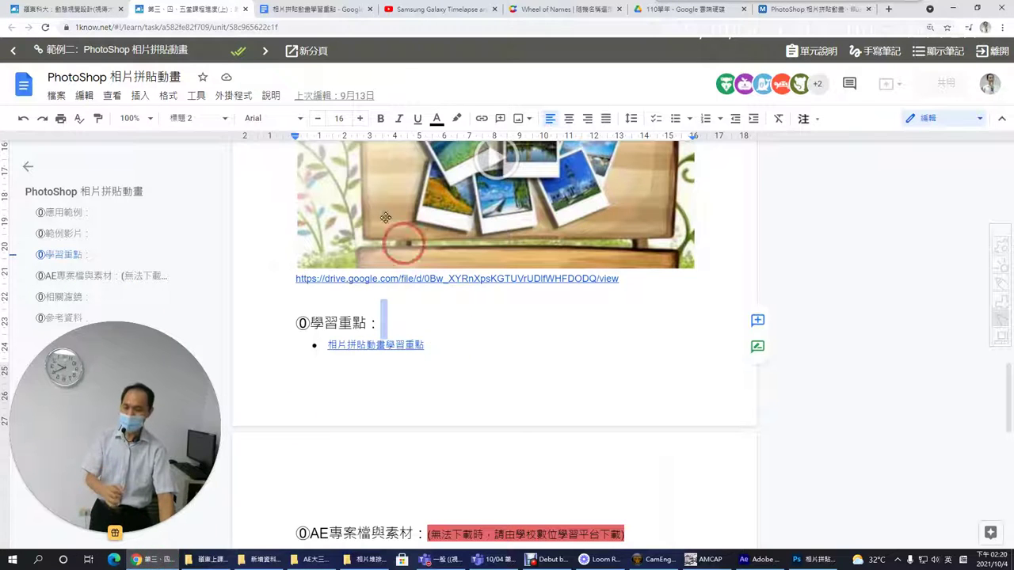
Open the 相片拼貼動畫學習重點 notes in Chrome and scroll through the screenshots
{"action": "left_click", "coordinate": [285, 9]}
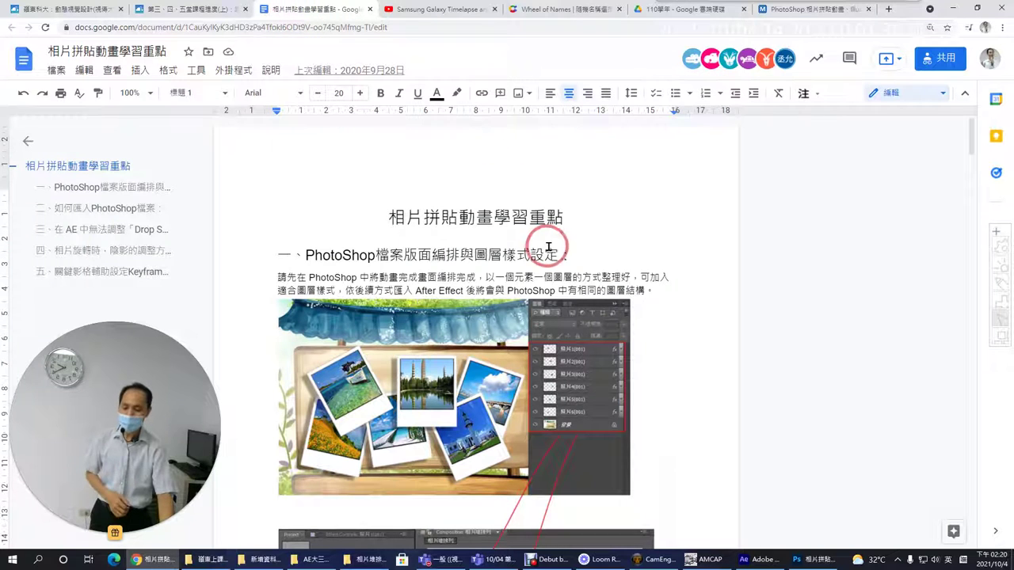
{"action": "scroll", "coordinate": [550, 247], "scroll_direction": "down", "scroll_amount": 2}
{"action": "scroll", "coordinate": [550, 261], "scroll_direction": "down", "scroll_amount": 2}
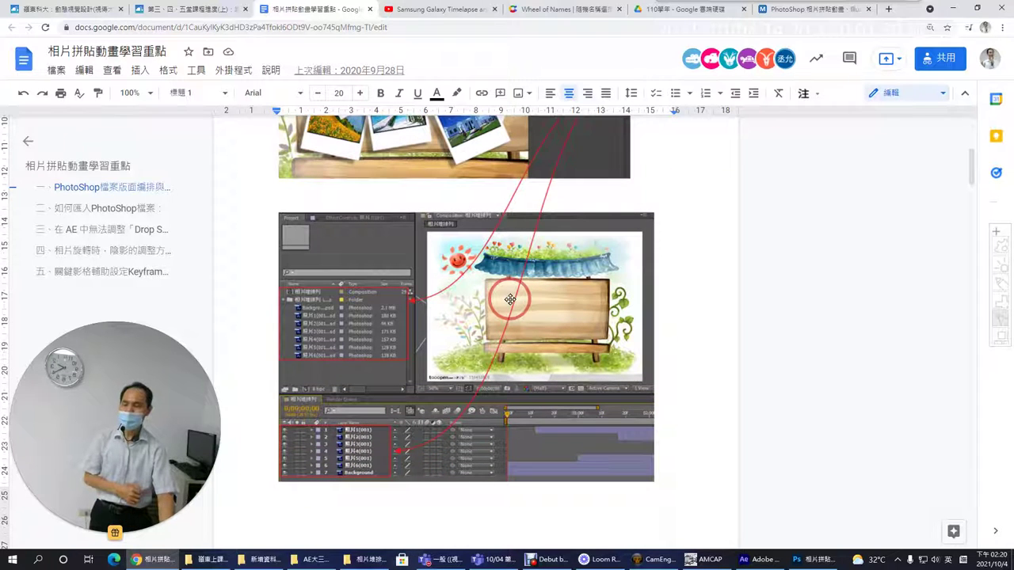
{"action": "left_click_drag", "start_coordinate": [115, 419], "coordinate": [903, 427]}
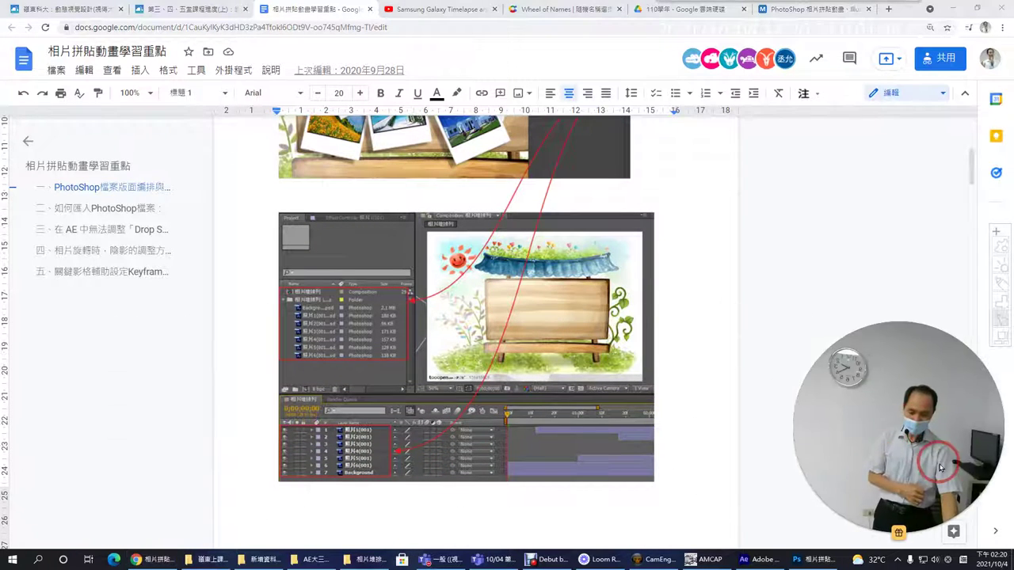
{"action": "left_click", "coordinate": [696, 161]}
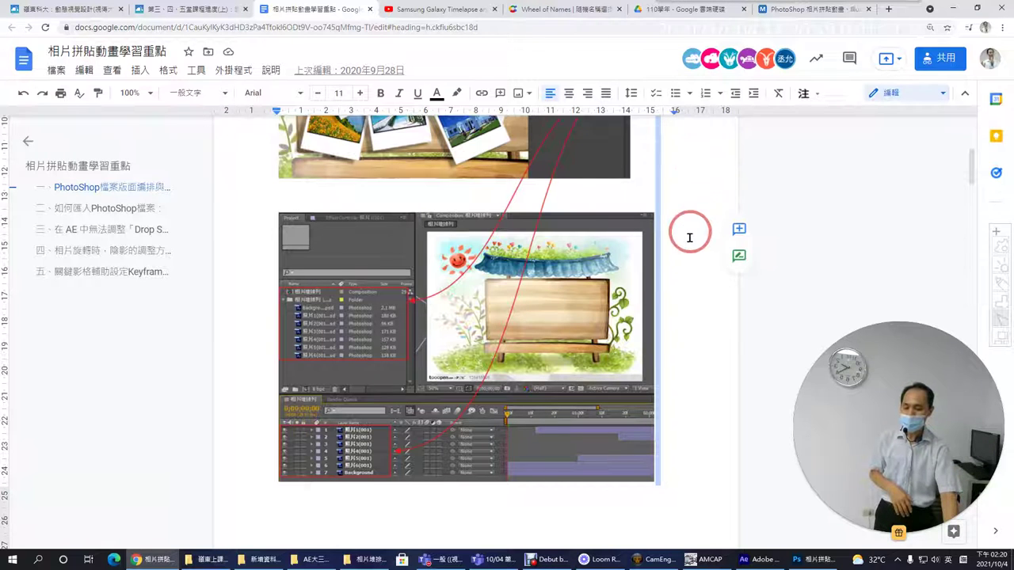
{"action": "scroll", "coordinate": [690, 238], "scroll_direction": "up", "scroll_amount": 3}
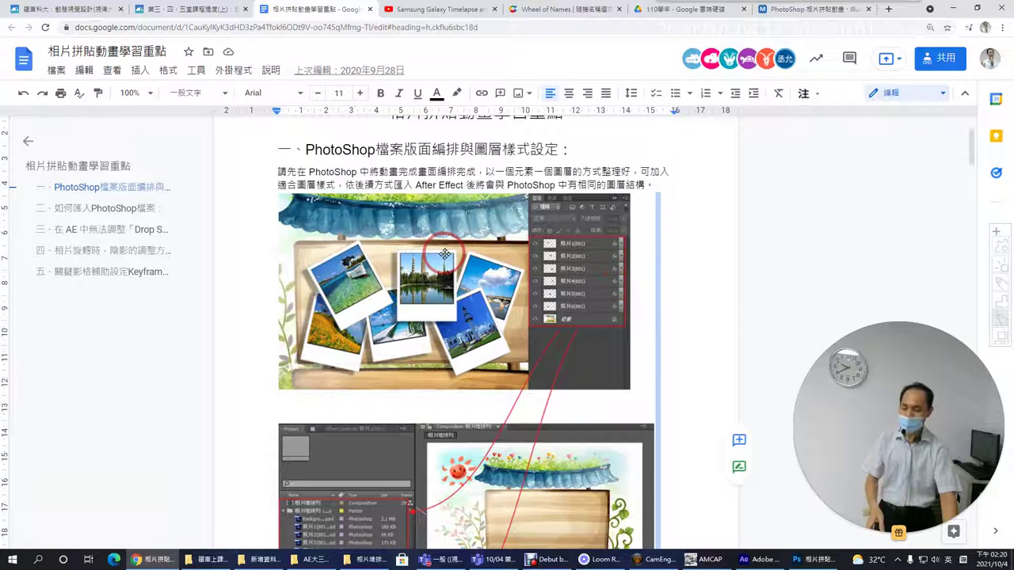
{"action": "scroll", "coordinate": [444, 254], "scroll_direction": "down", "scroll_amount": 3}
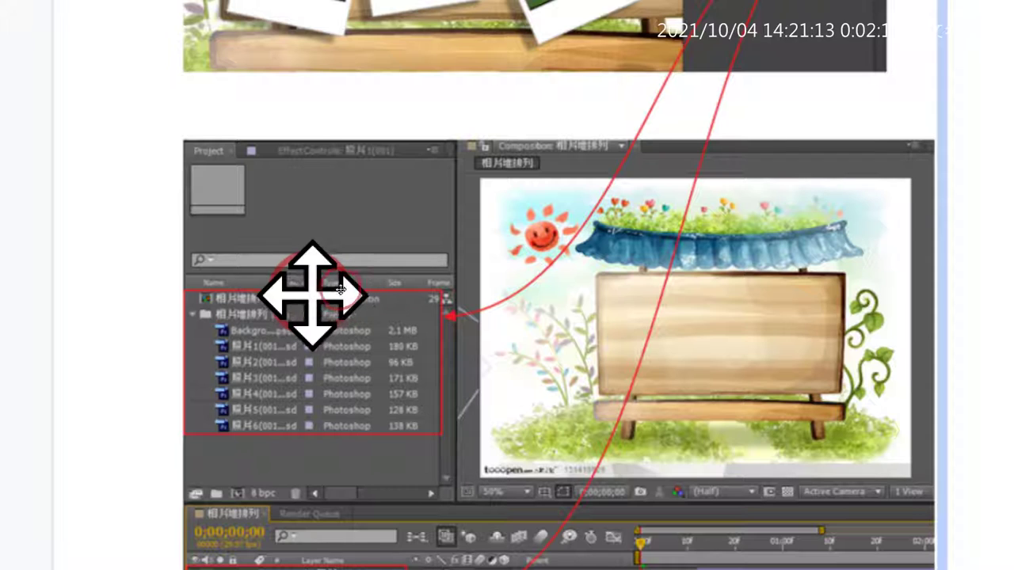
Scroll down to section 二、如何匯入PhotoShop檔案, then return to After Effects
{"action": "left_click", "coordinate": [325, 292]}
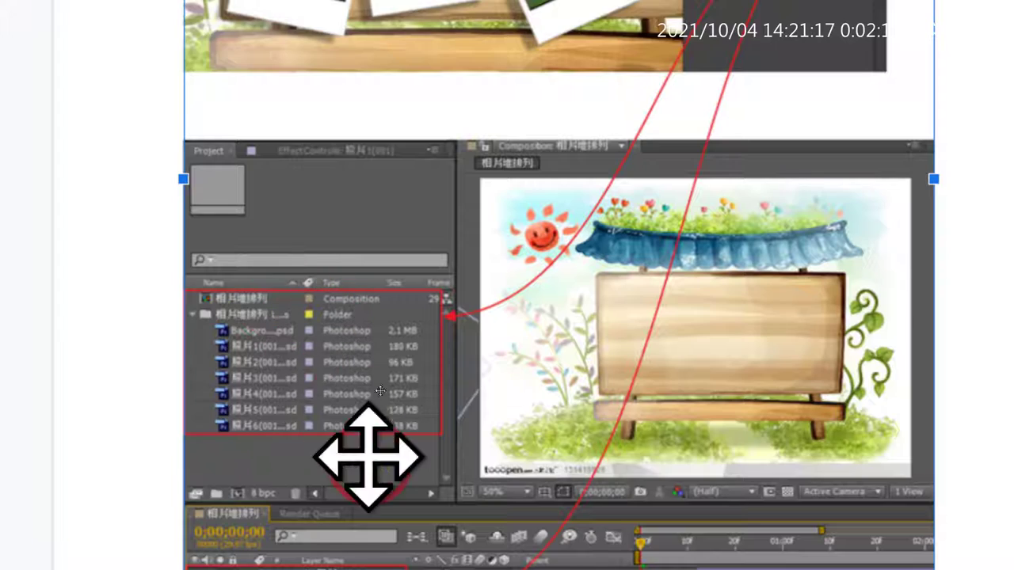
{"action": "scroll", "coordinate": [464, 475], "scroll_direction": "down", "scroll_amount": 3}
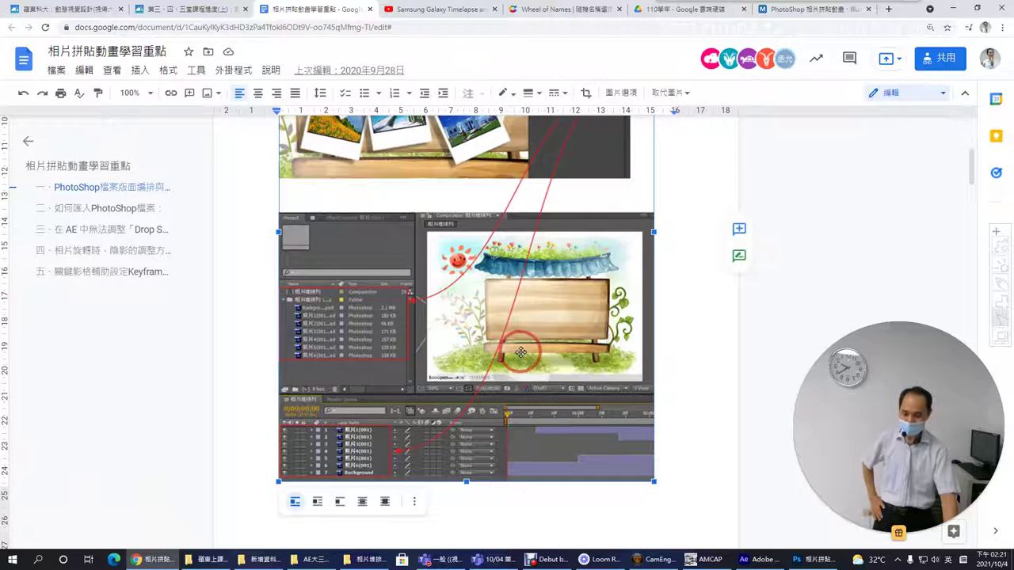
{"action": "scroll", "coordinate": [514, 352], "scroll_direction": "down", "scroll_amount": 5}
{"action": "scroll", "coordinate": [521, 359], "scroll_direction": "down", "scroll_amount": 5}
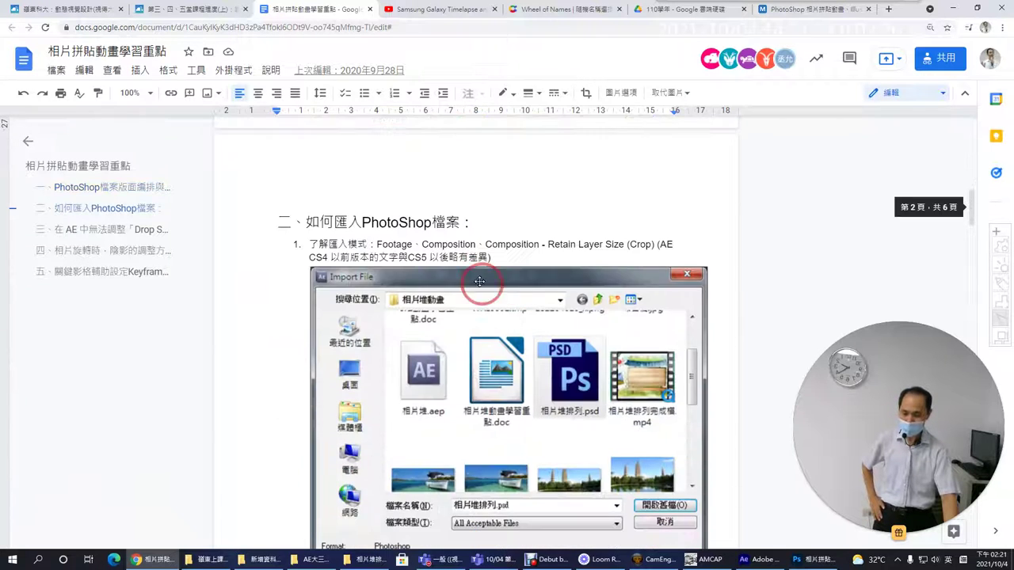
{"action": "left_click", "coordinate": [420, 227]}
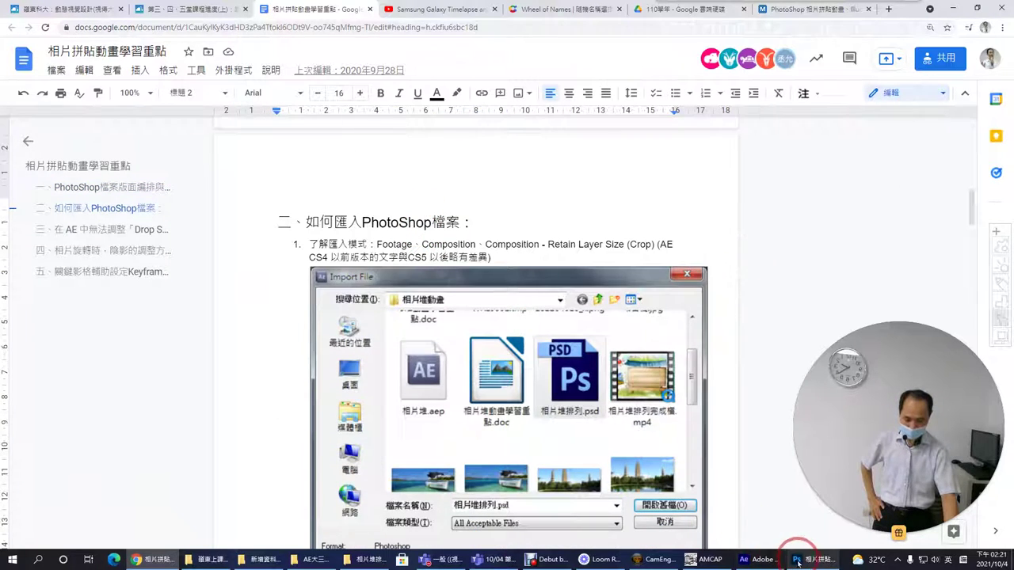
{"action": "left_click", "coordinate": [760, 560]}
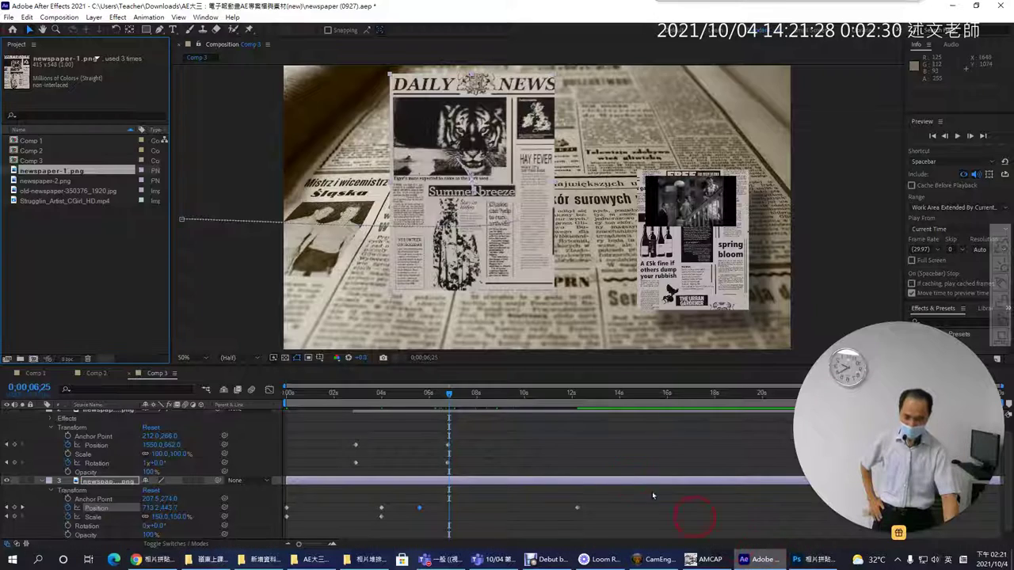
Close the newspaper project and discard its unsaved changes
{"action": "left_click", "coordinate": [8, 18]}
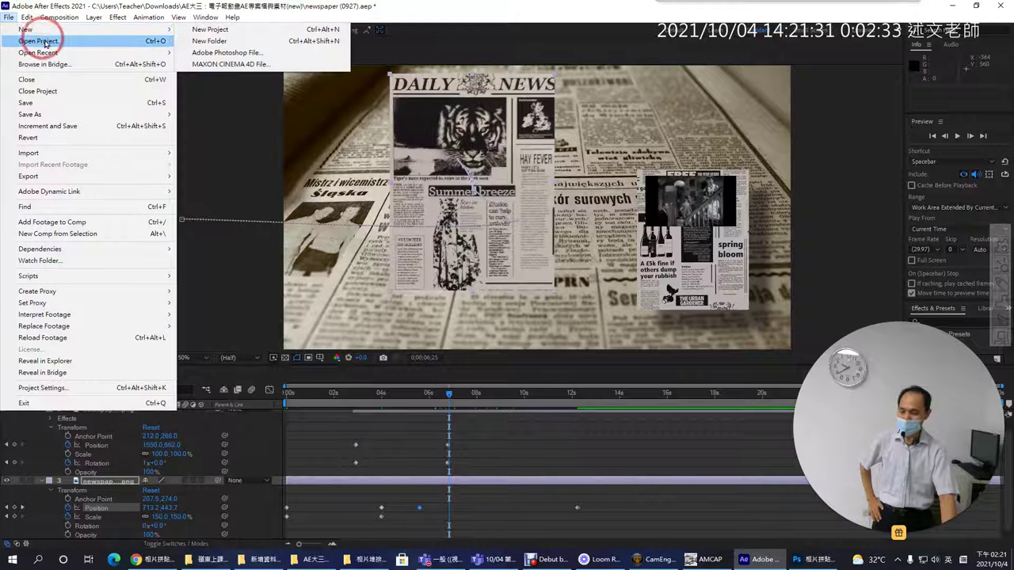
{"action": "left_click", "coordinate": [76, 91]}
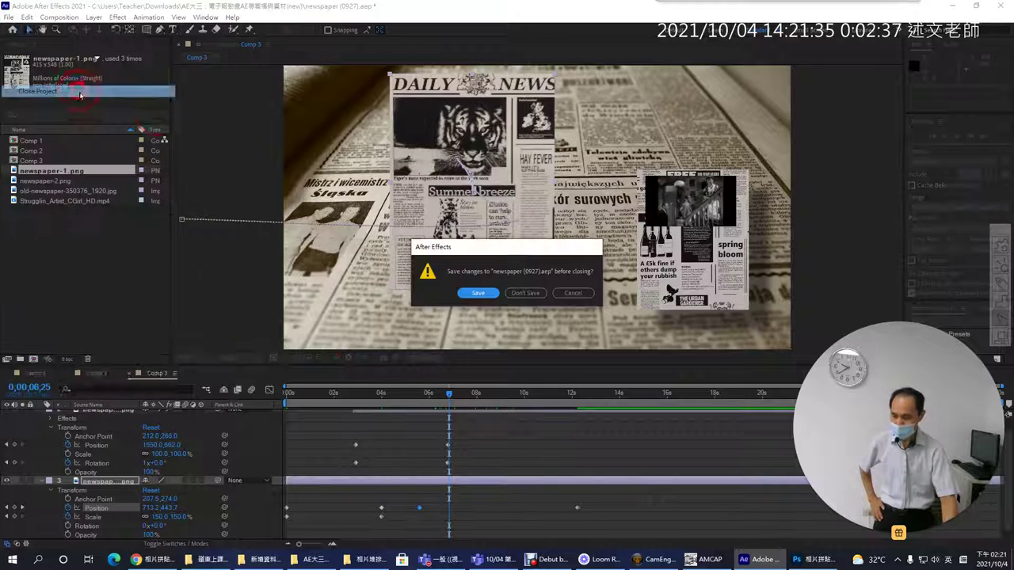
{"action": "left_click", "coordinate": [526, 293]}
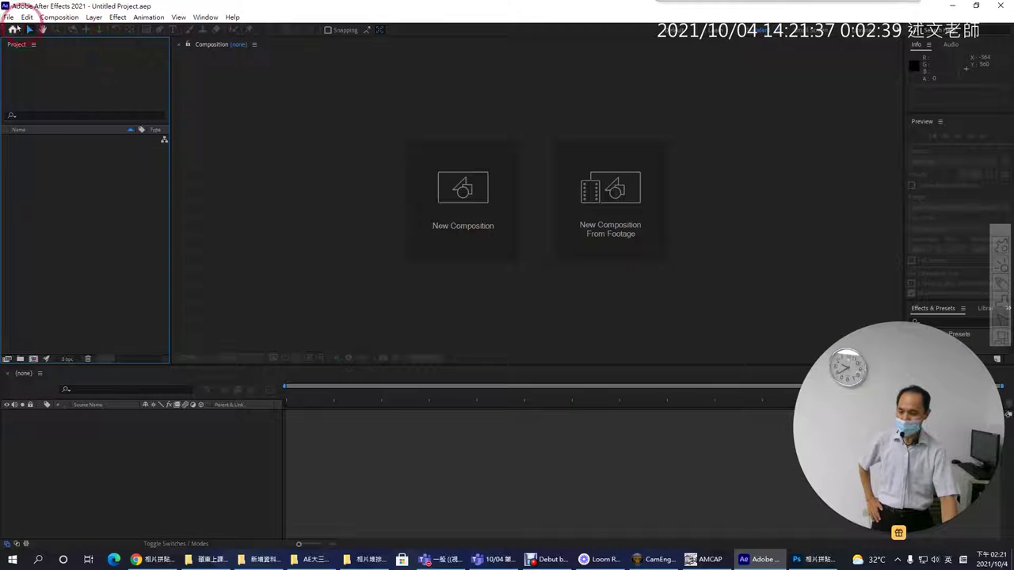
Create a new, empty Untitled Project from File > New
{"action": "left_click", "coordinate": [8, 17]}
{"action": "mouse_move", "coordinate": [20, 31]}
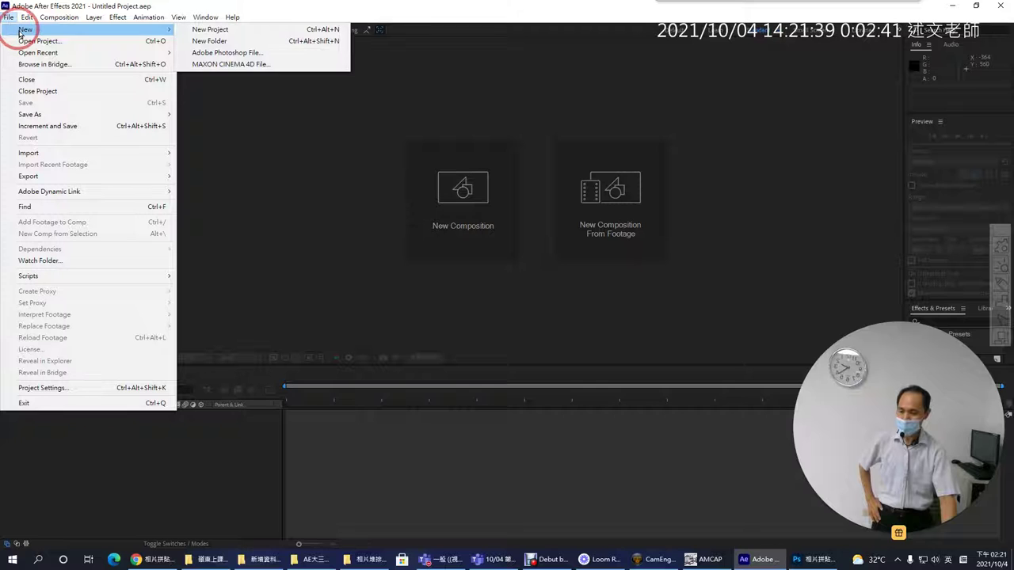
{"action": "left_click", "coordinate": [213, 29]}
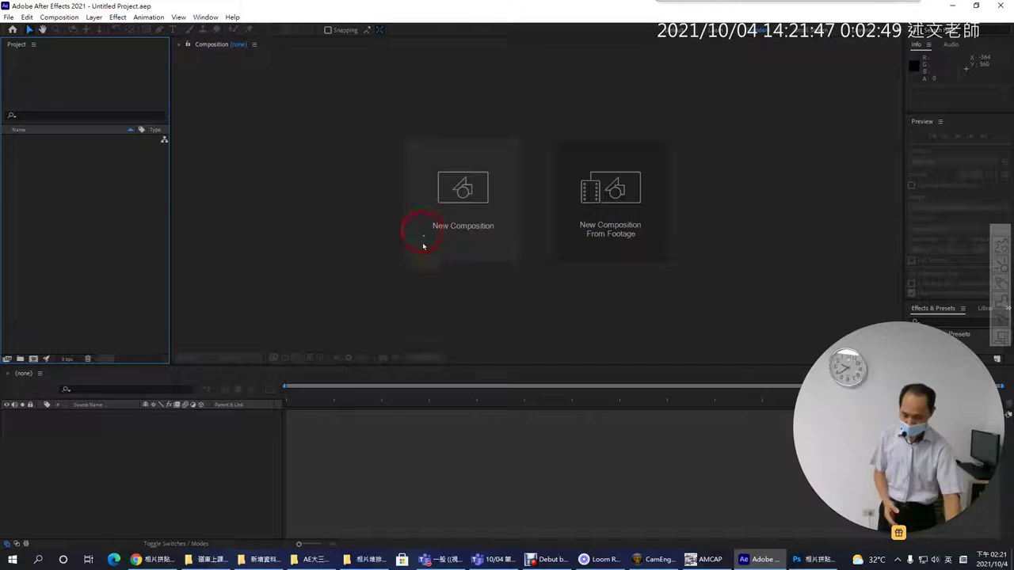
Drag 相片拼貼排列.psd from File Explorer into the Project panel to bring up its import dialog
{"action": "left_click", "coordinate": [366, 559]}
{"action": "mouse_move", "coordinate": [406, 260]}
{"action": "left_mouse_down"}
{"action": "mouse_move", "coordinate": [220, 340]}
{"action": "mouse_move", "coordinate": [80, 225]}
{"action": "left_mouse_up"}
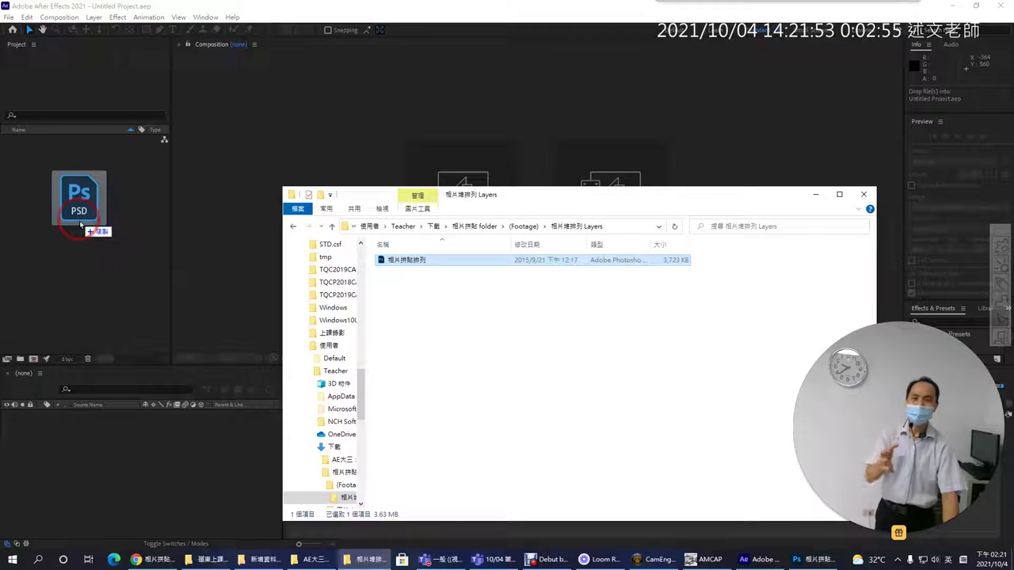
{"action": "left_click_drag", "start_coordinate": [80, 225], "coordinate": [80, 226]}
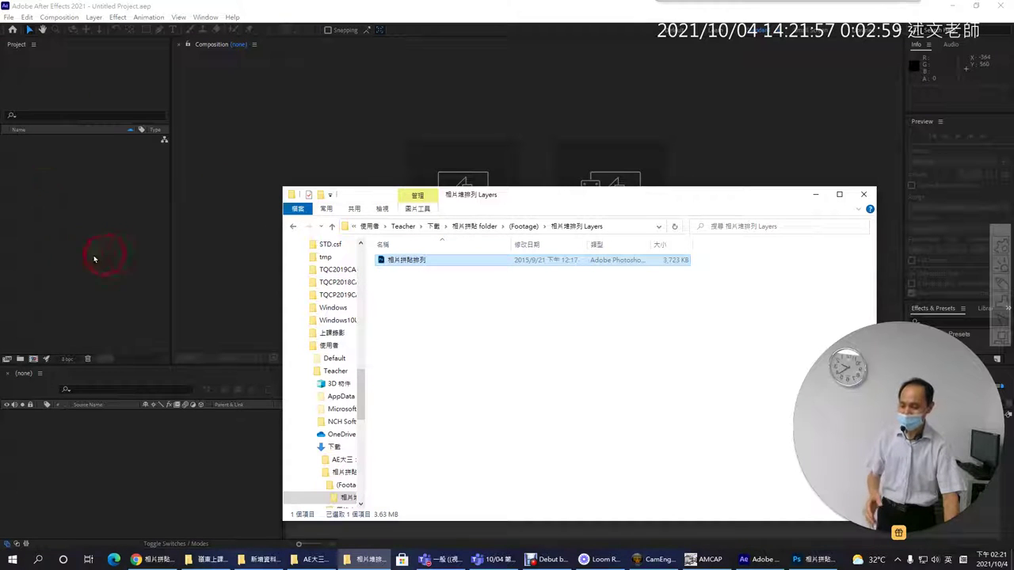
{"action": "left_click", "coordinate": [70, 215]}
{"action": "right_click", "coordinate": [65, 194]}
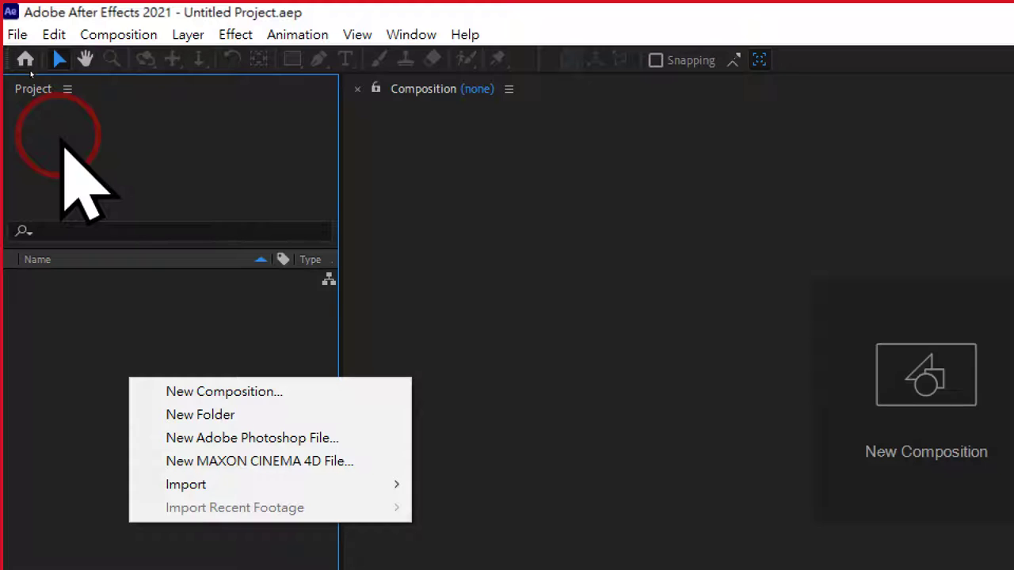
{"action": "mouse_move", "coordinate": [261, 481]}
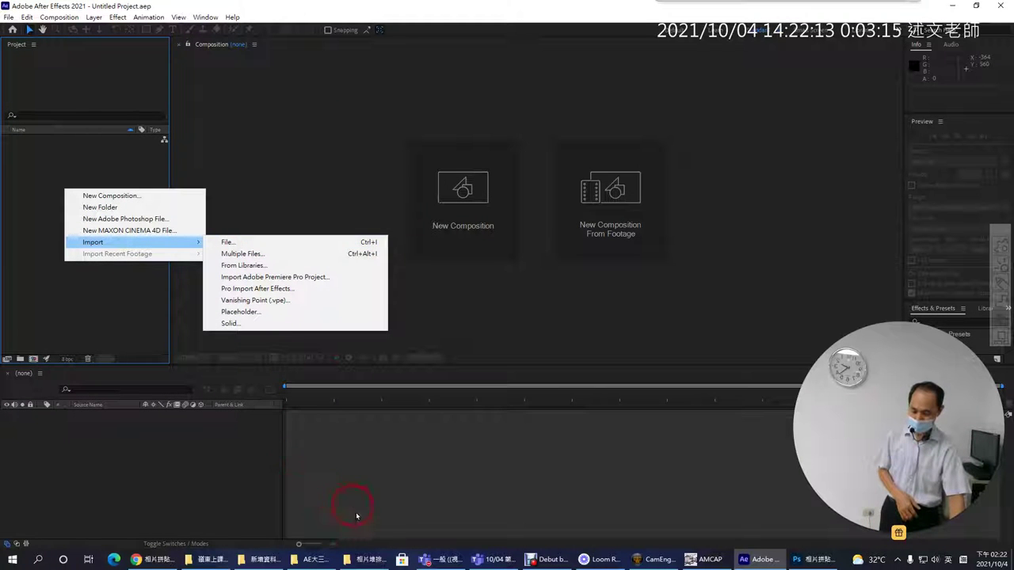
{"action": "left_click", "coordinate": [363, 558]}
{"action": "left_click_drag", "start_coordinate": [389, 261], "coordinate": [96, 245]}
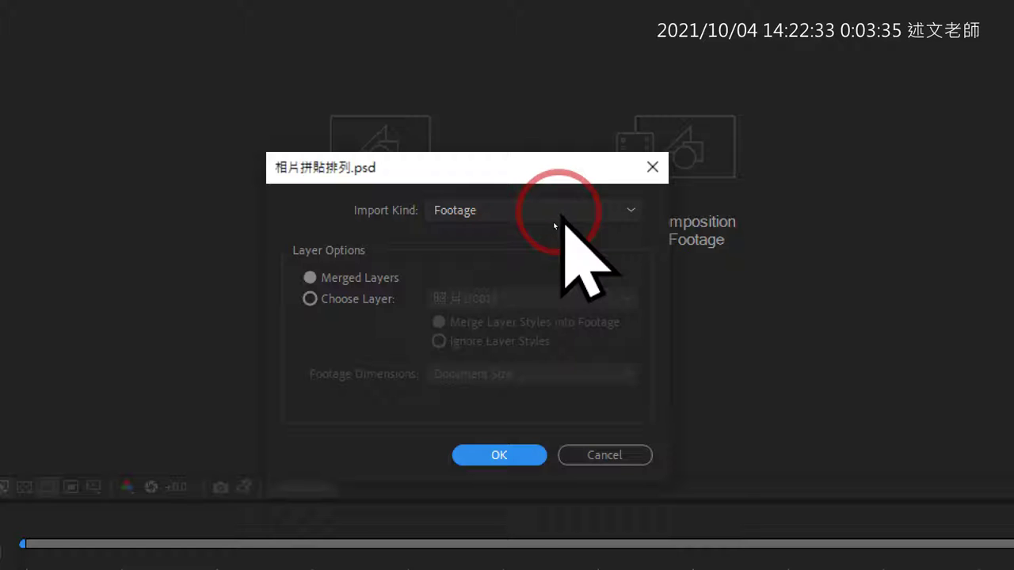
{"action": "left_click", "coordinate": [559, 211]}
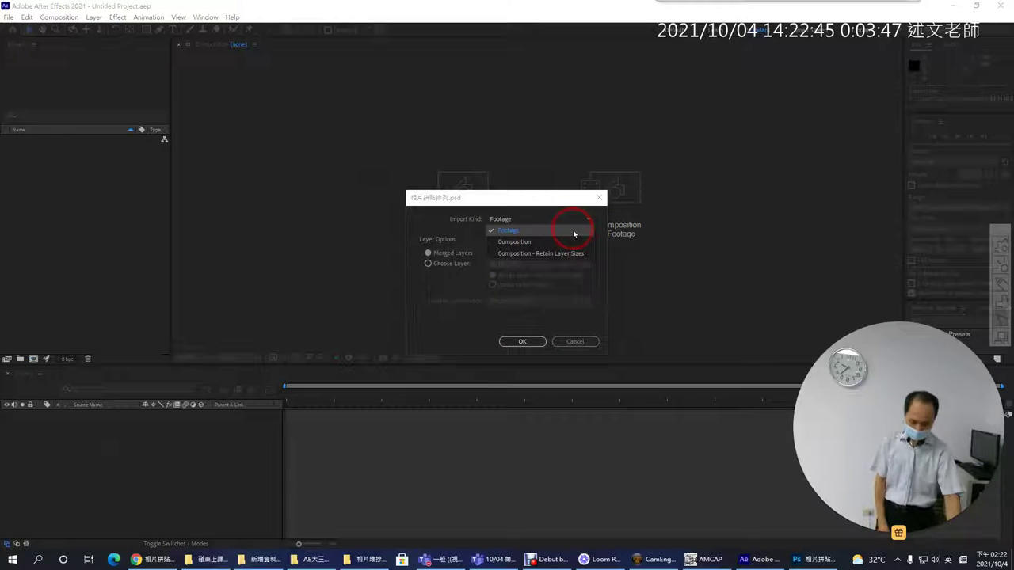
{"action": "left_click", "coordinate": [950, 253]}
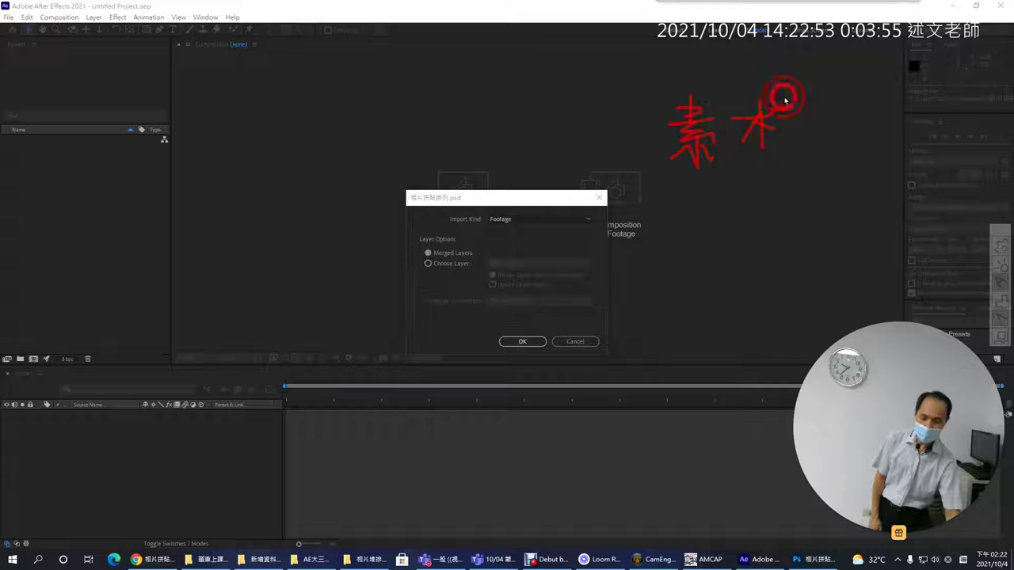
{"action": "left_click_drag", "start_coordinate": [660, 184], "coordinate": [815, 181]}
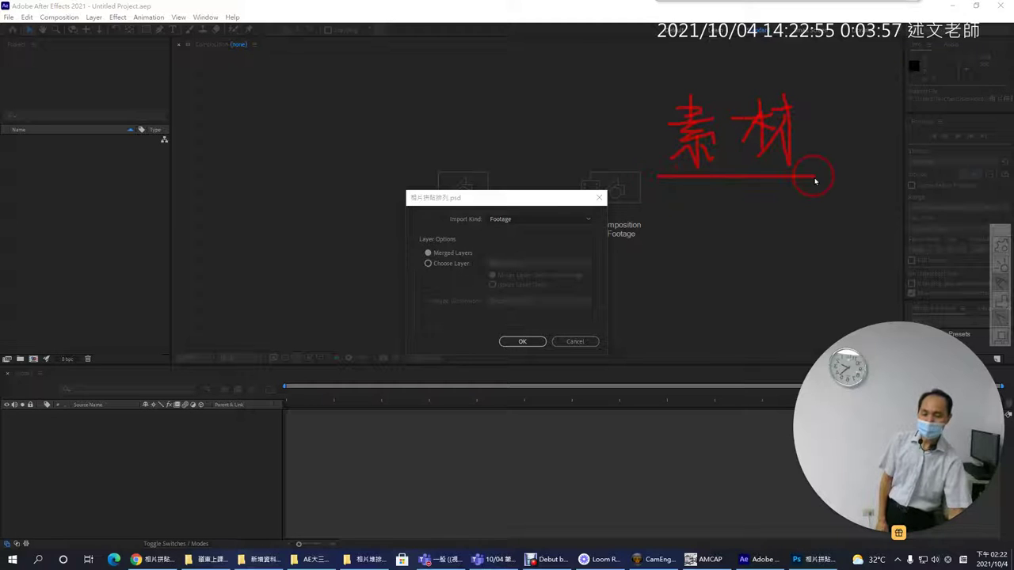
{"action": "left_click_drag", "start_coordinate": [468, 223], "coordinate": [481, 242]}
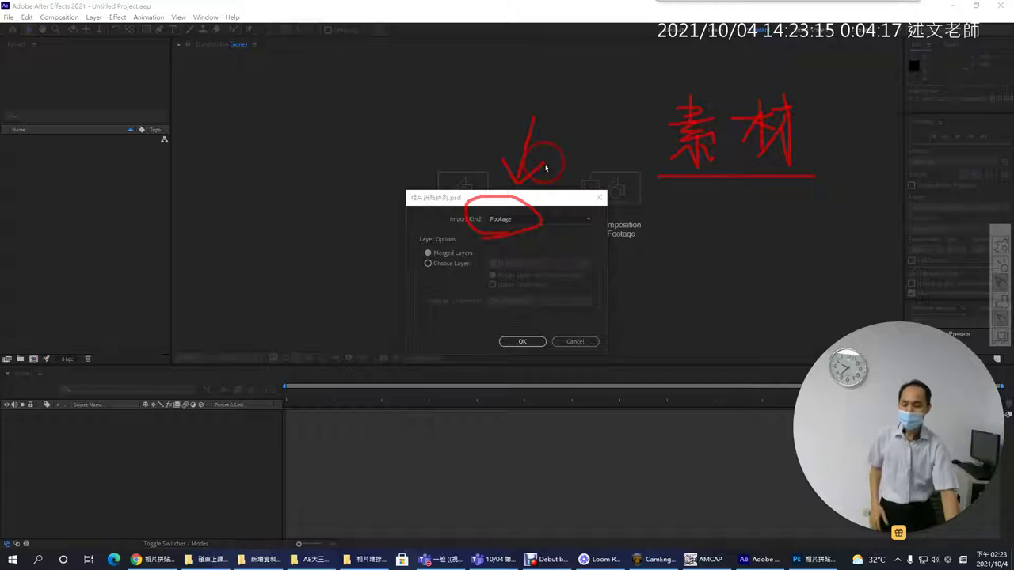
{"action": "mouse_move", "coordinate": [576, 198]}
{"action": "left_mouse_down"}
{"action": "mouse_move", "coordinate": [551, 255]}
{"action": "mouse_move", "coordinate": [594, 252]}
{"action": "left_mouse_up"}
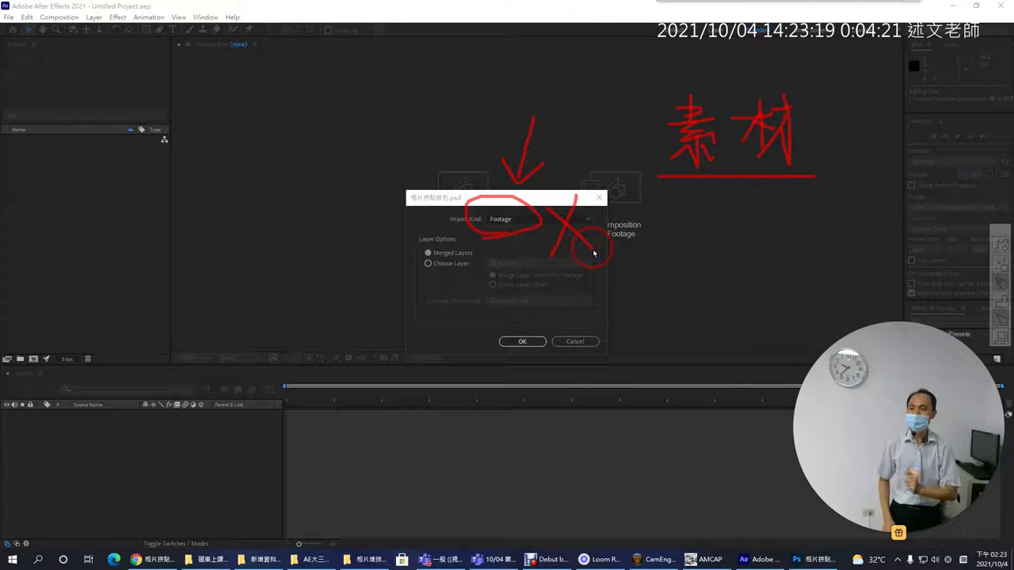
{"action": "key", "text": "Escape"}
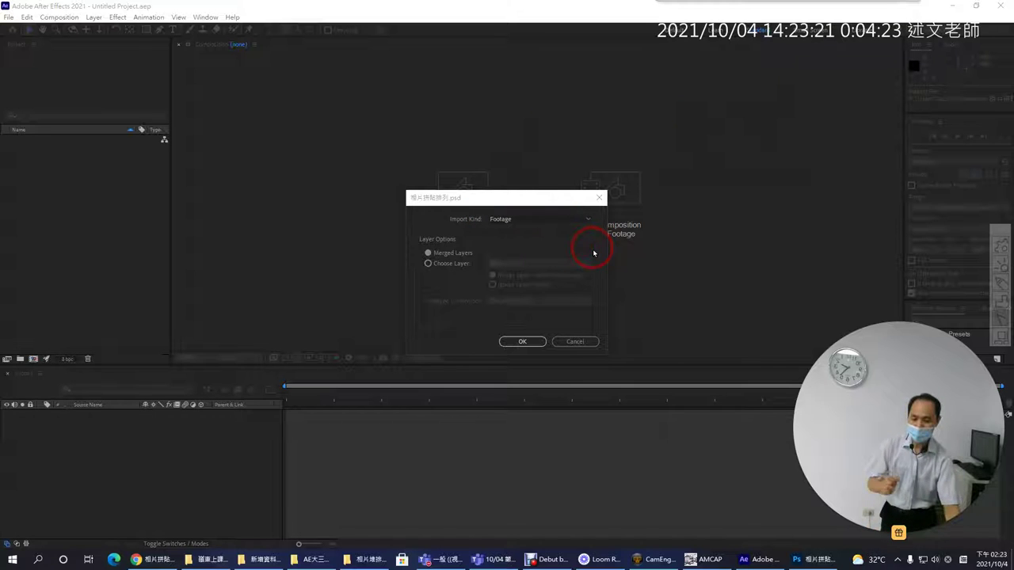
{"action": "left_click", "coordinate": [578, 220]}
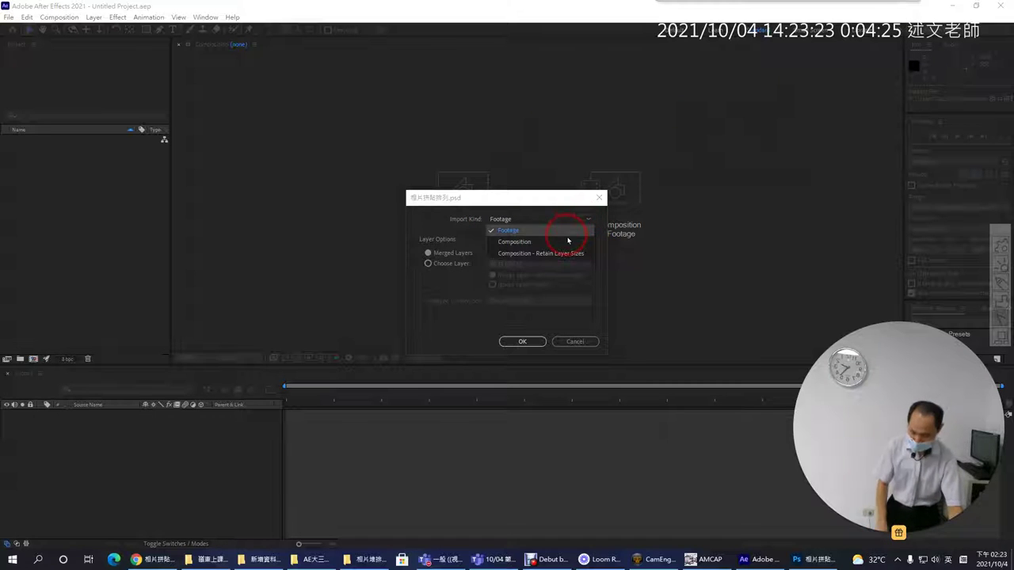
{"action": "key", "text": "ctrl+3"}
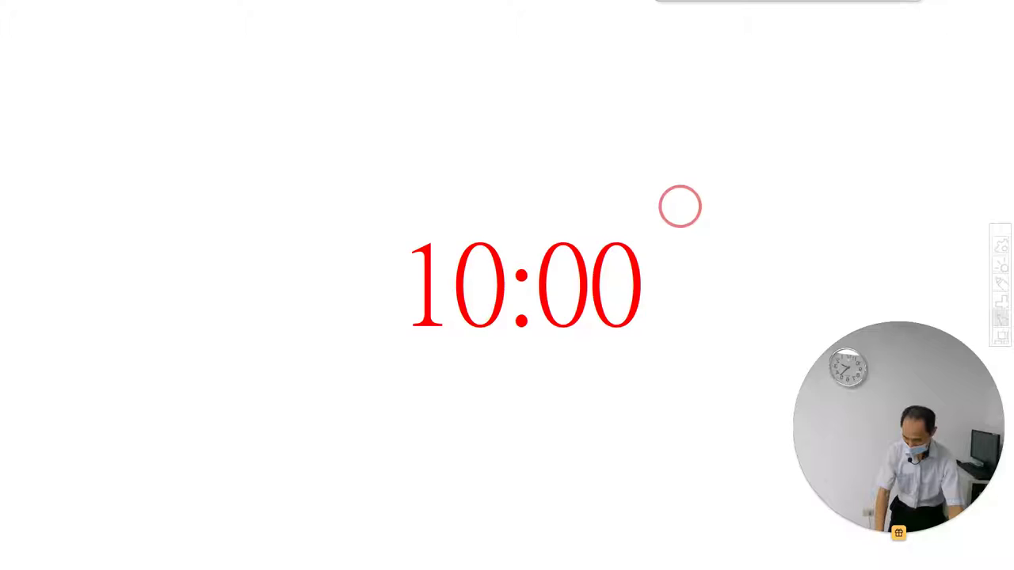
{"action": "key", "text": "Escape"}
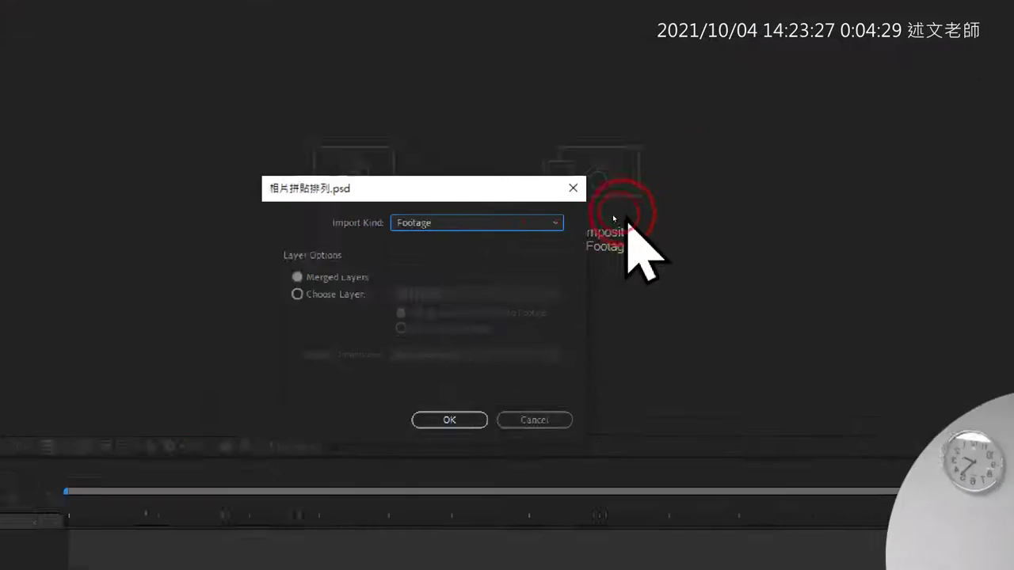
Screenshot the Import Kind dropdown's three choices and pin the image right of the dialog
{"action": "left_click", "coordinate": [582, 220]}
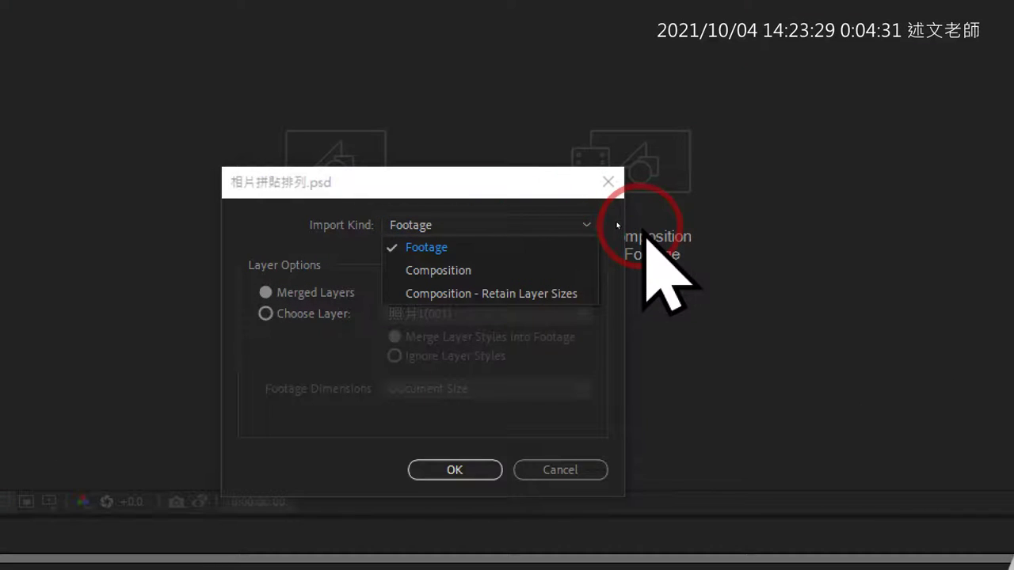
{"action": "key", "text": "F1"}
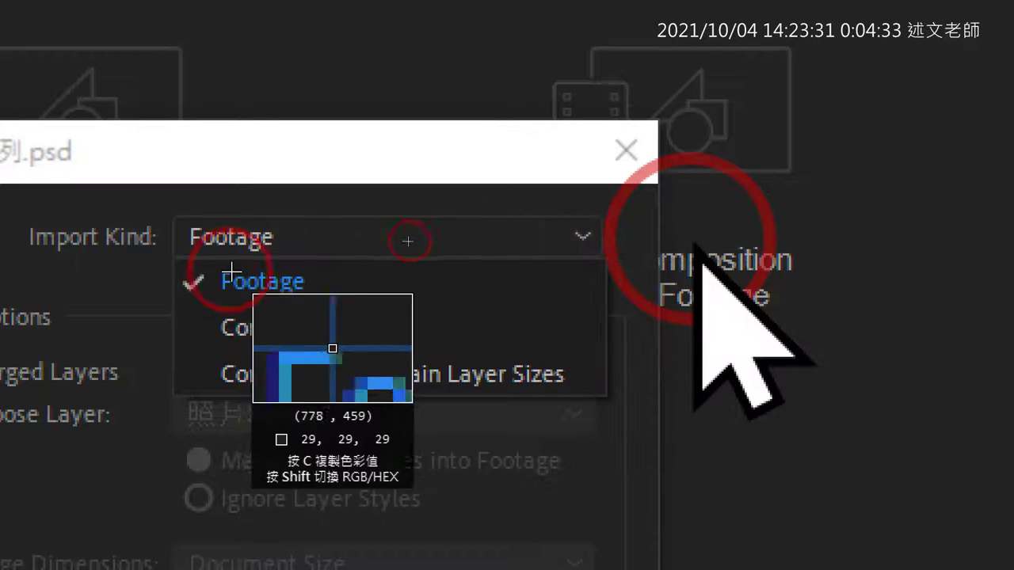
{"action": "mouse_move", "coordinate": [167, 196]}
{"action": "left_mouse_down"}
{"action": "mouse_move", "coordinate": [539, 401]}
{"action": "mouse_move", "coordinate": [606, 400]}
{"action": "left_mouse_up"}
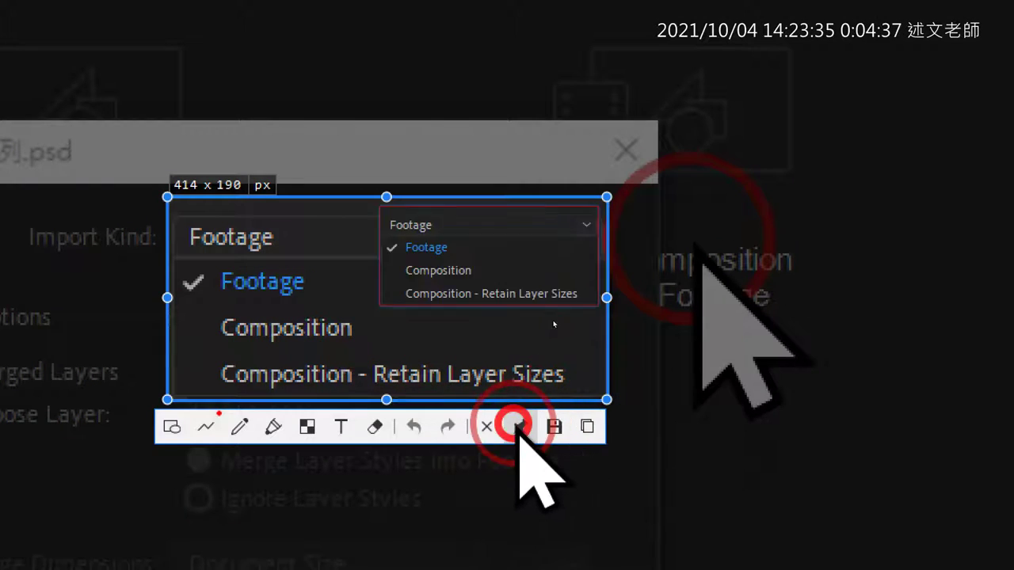
{"action": "left_click", "coordinate": [515, 426]}
{"action": "left_click_drag", "start_coordinate": [531, 264], "coordinate": [786, 175]}
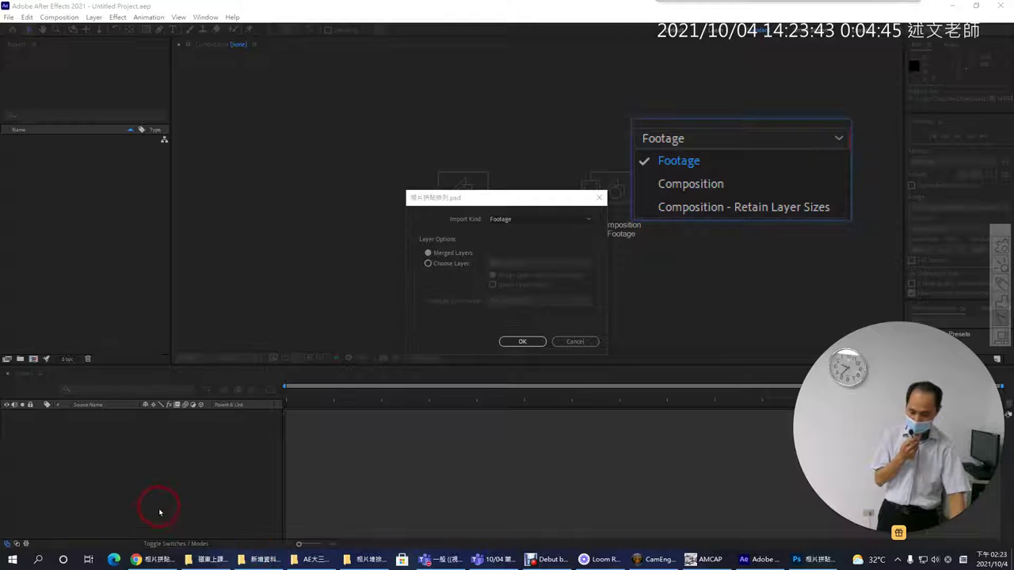
{"action": "left_click", "coordinate": [152, 557]}
Highlight the Composition option text in the import notes, then bring up the collage PSD in Photoshop
{"action": "scroll", "coordinate": [396, 182], "scroll_direction": "down", "scroll_amount": 5}
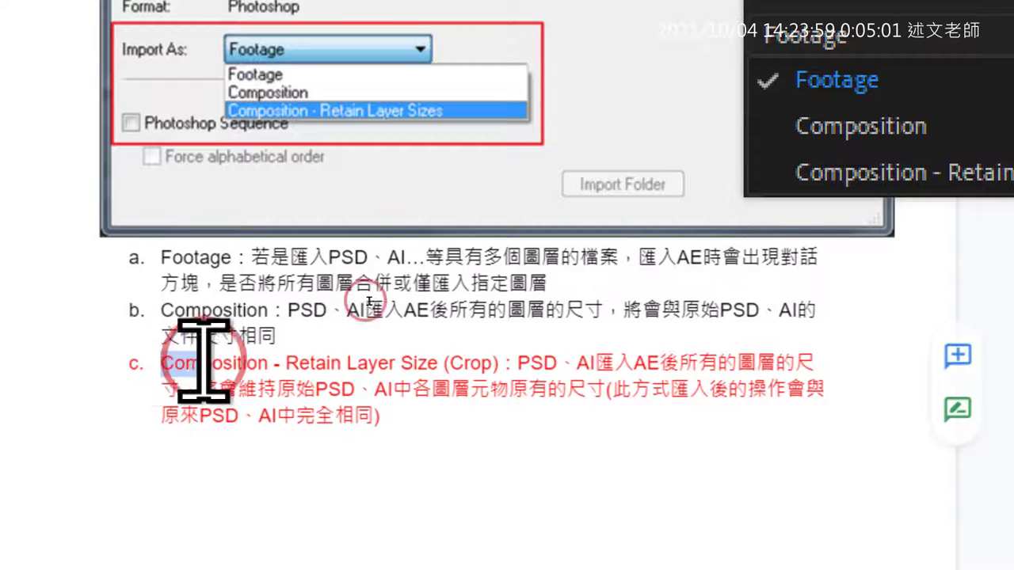
{"action": "left_click_drag", "start_coordinate": [162, 360], "coordinate": [449, 360]}
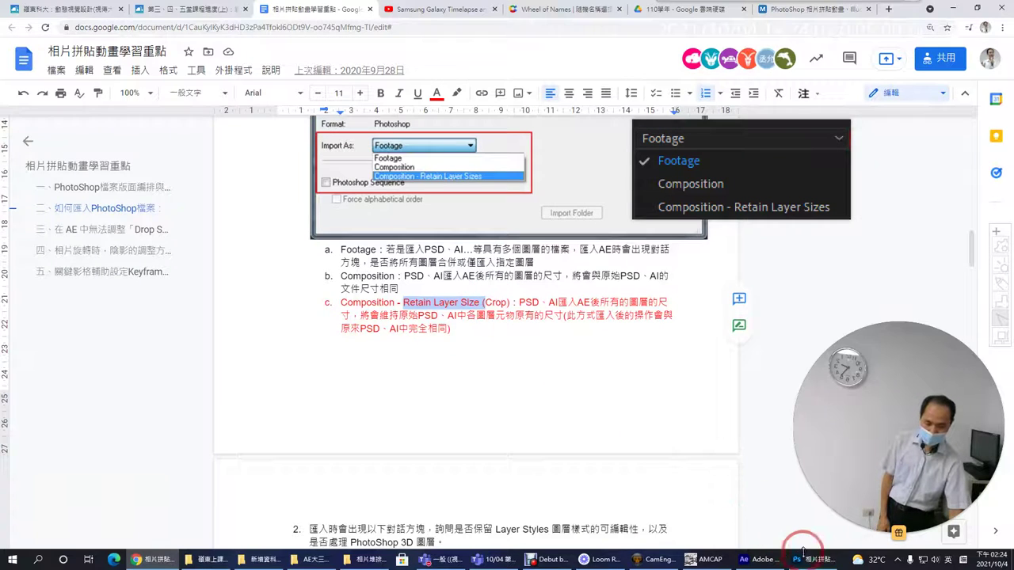
{"action": "left_click", "coordinate": [811, 559]}
{"action": "left_click_drag", "start_coordinate": [781, 174], "coordinate": [682, 125]}
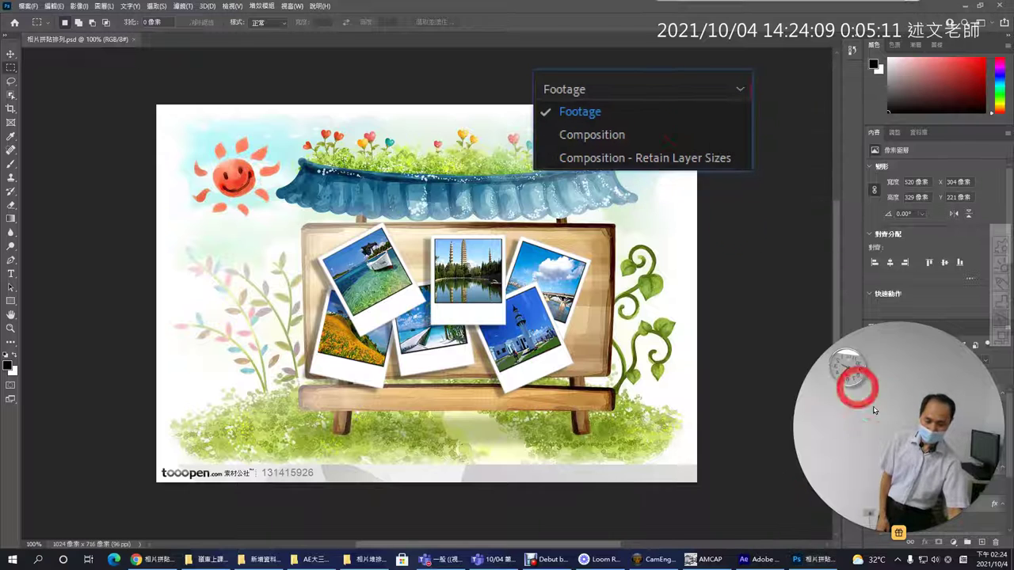
Float and enlarge the Layers panel, select 照片2(001), and enable Show Transform Controls with the Move tool
{"action": "left_click_drag", "start_coordinate": [855, 385], "coordinate": [114, 421]}
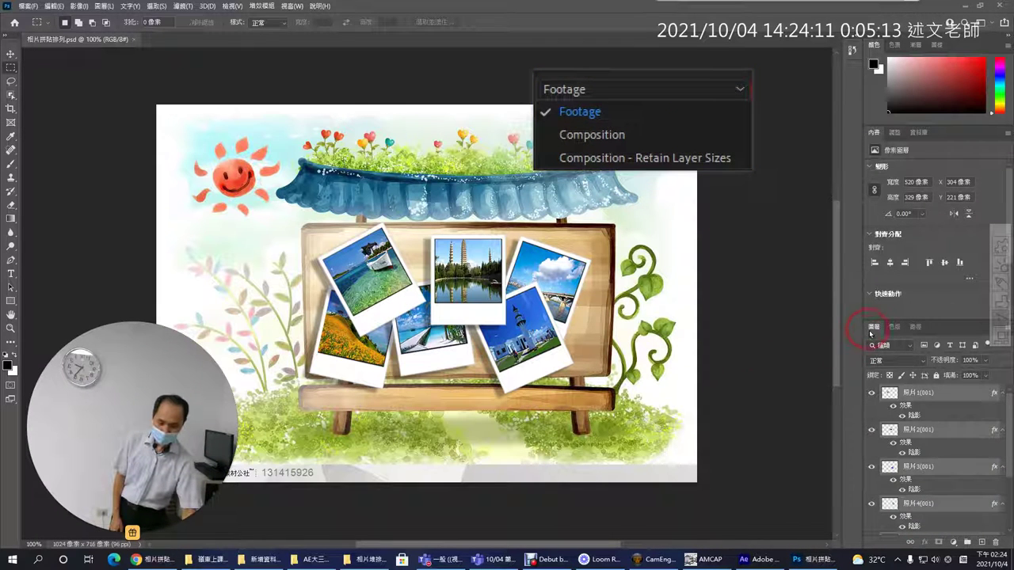
{"action": "left_click_drag", "start_coordinate": [871, 334], "coordinate": [628, 202]}
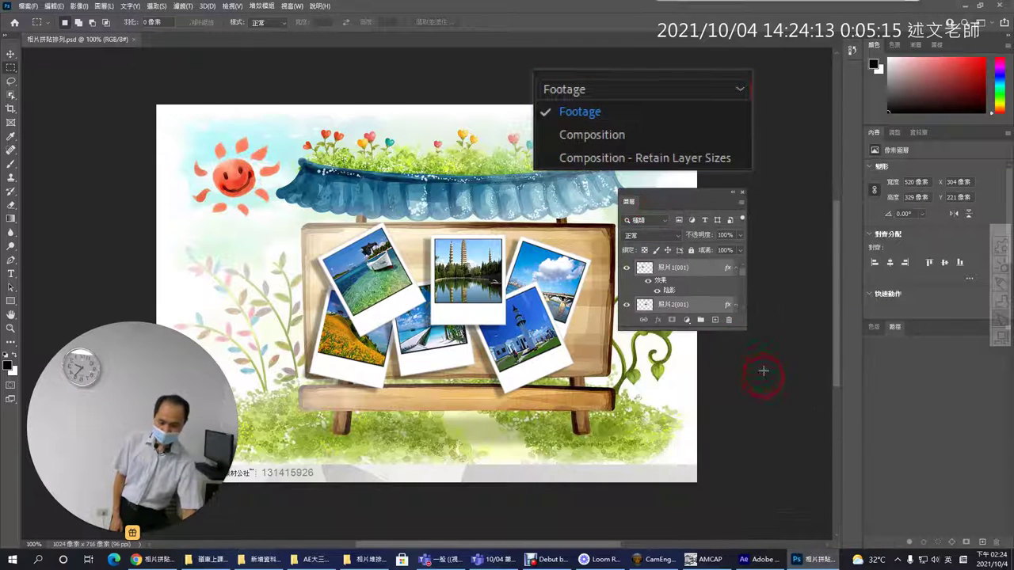
{"action": "left_click_drag", "start_coordinate": [743, 325], "coordinate": [818, 464]}
{"action": "left_click", "coordinate": [739, 336]}
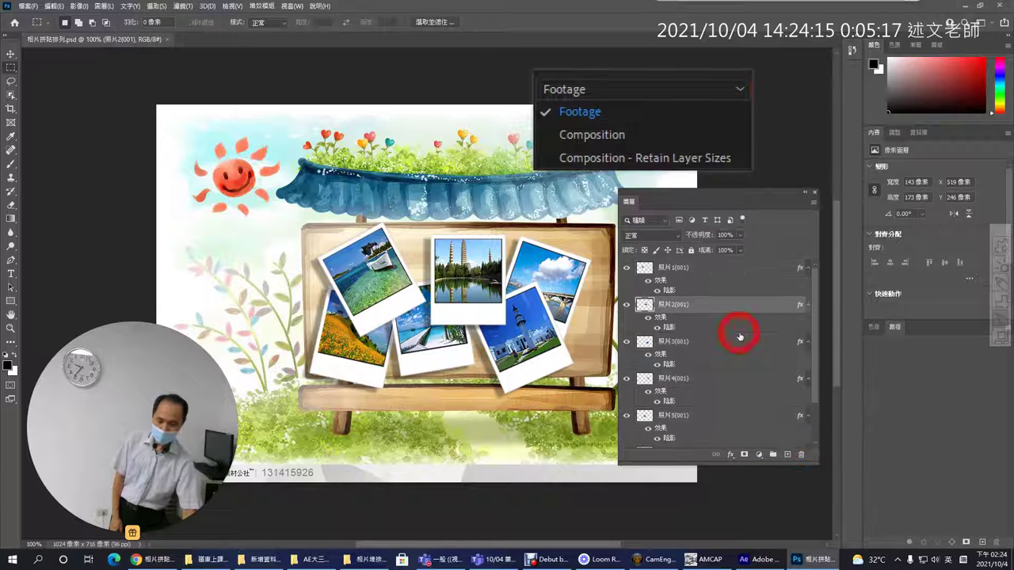
{"action": "left_click", "coordinate": [12, 57]}
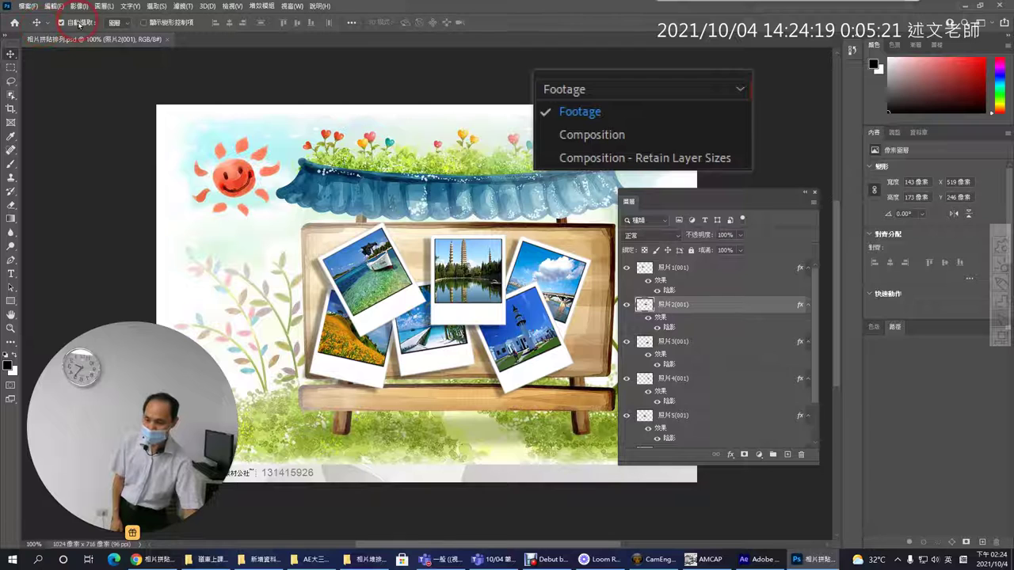
{"action": "left_click", "coordinate": [143, 22]}
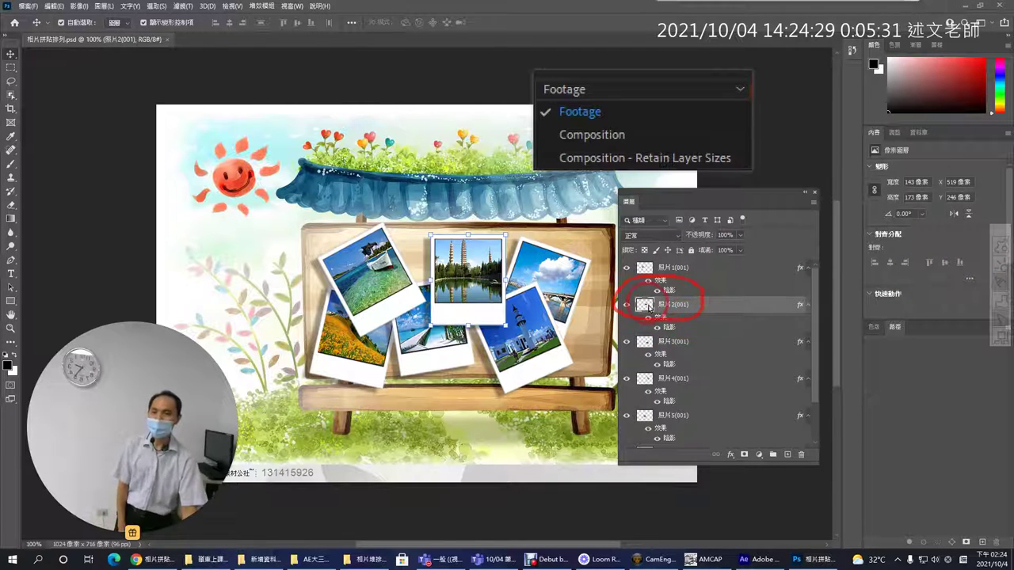
Annotate the canvas edges, centre photo and Retain Layer Sizes choice, then clear the marks
{"action": "left_click_drag", "start_coordinate": [166, 113], "coordinate": [166, 212]}
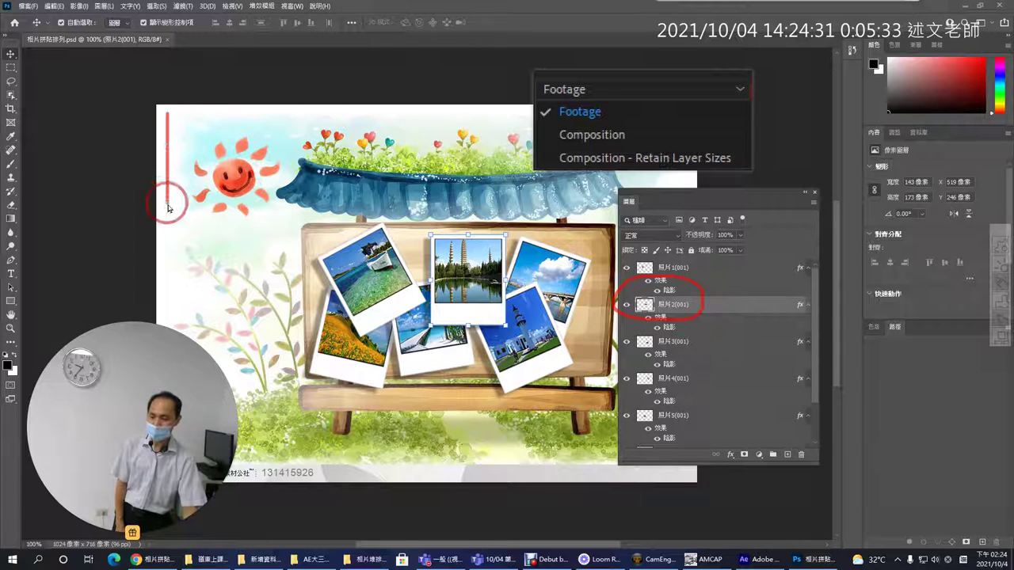
{"action": "left_click_drag", "start_coordinate": [157, 103], "coordinate": [634, 103]}
{"action": "left_click_drag", "start_coordinate": [648, 428], "coordinate": [149, 162]}
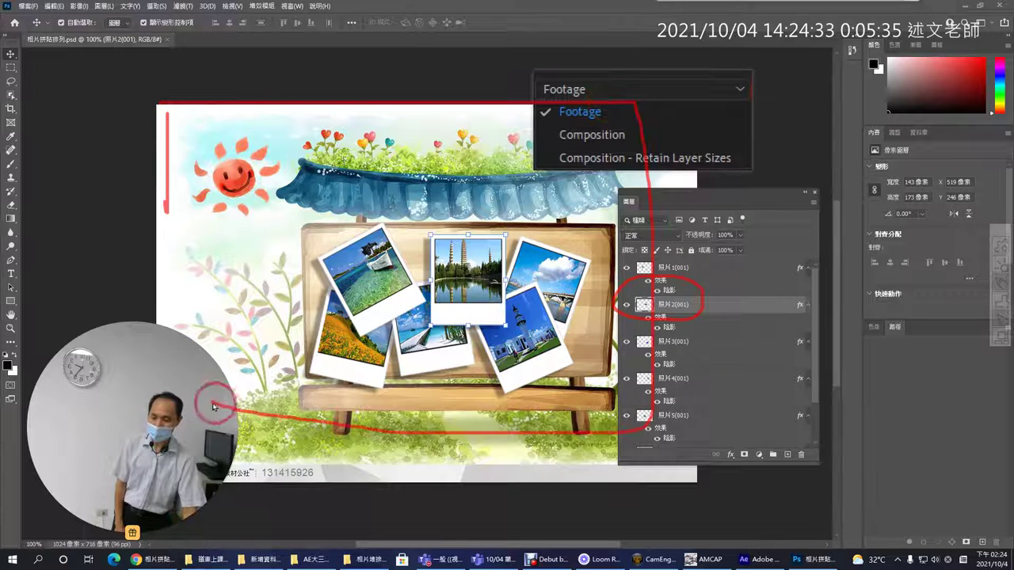
{"action": "mouse_move", "coordinate": [428, 204]}
{"action": "left_mouse_down"}
{"action": "mouse_move", "coordinate": [541, 310]}
{"action": "mouse_move", "coordinate": [400, 231]}
{"action": "left_mouse_up"}
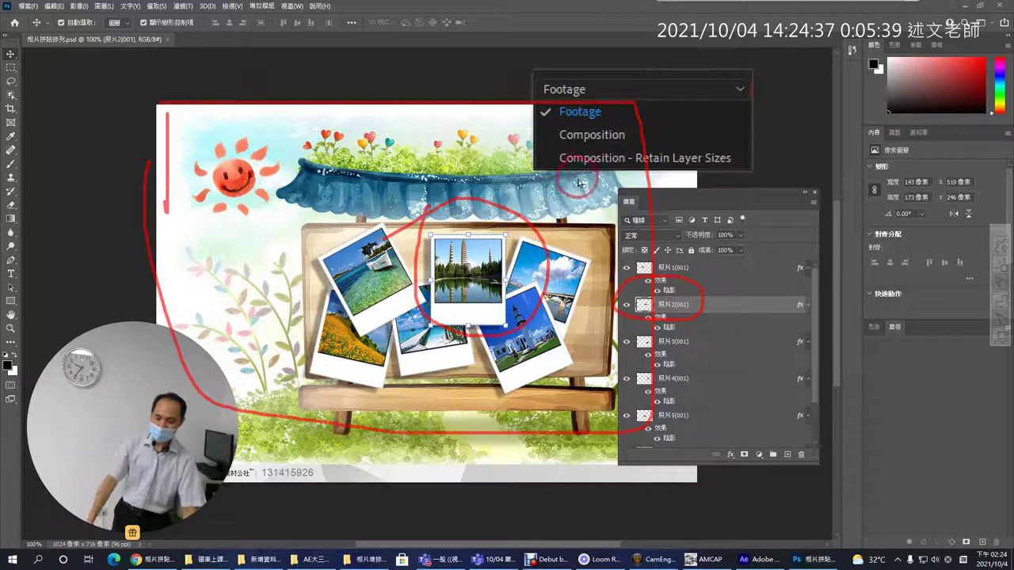
{"action": "left_click_drag", "start_coordinate": [565, 169], "coordinate": [711, 167]}
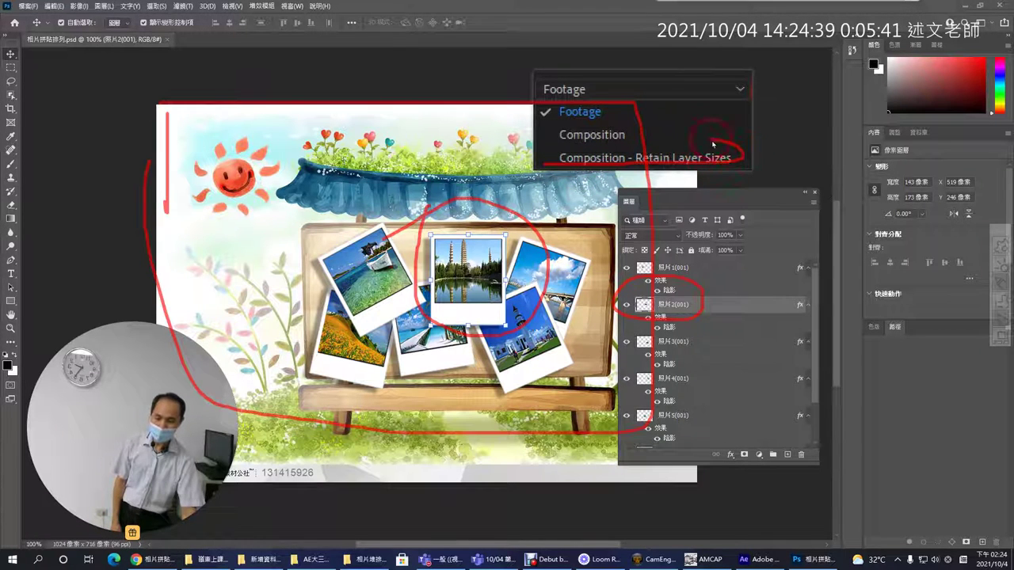
{"action": "mouse_move", "coordinate": [489, 144]}
{"action": "left_mouse_down"}
{"action": "mouse_move", "coordinate": [489, 210]}
{"action": "mouse_move", "coordinate": [507, 190]}
{"action": "mouse_move", "coordinate": [431, 315]}
{"action": "mouse_move", "coordinate": [420, 237]}
{"action": "left_mouse_up"}
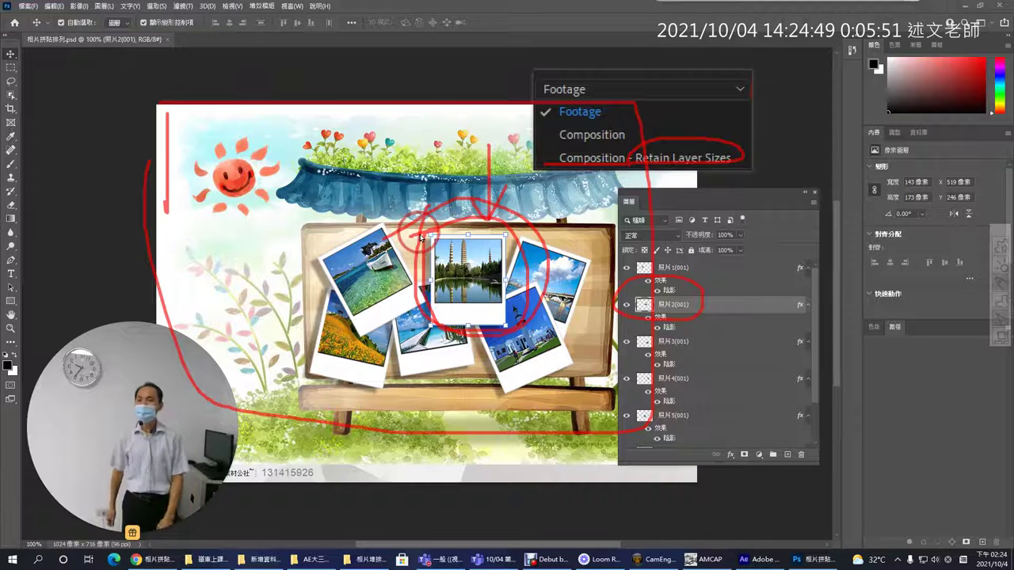
{"action": "left_click_drag", "start_coordinate": [422, 236], "coordinate": [514, 208]}
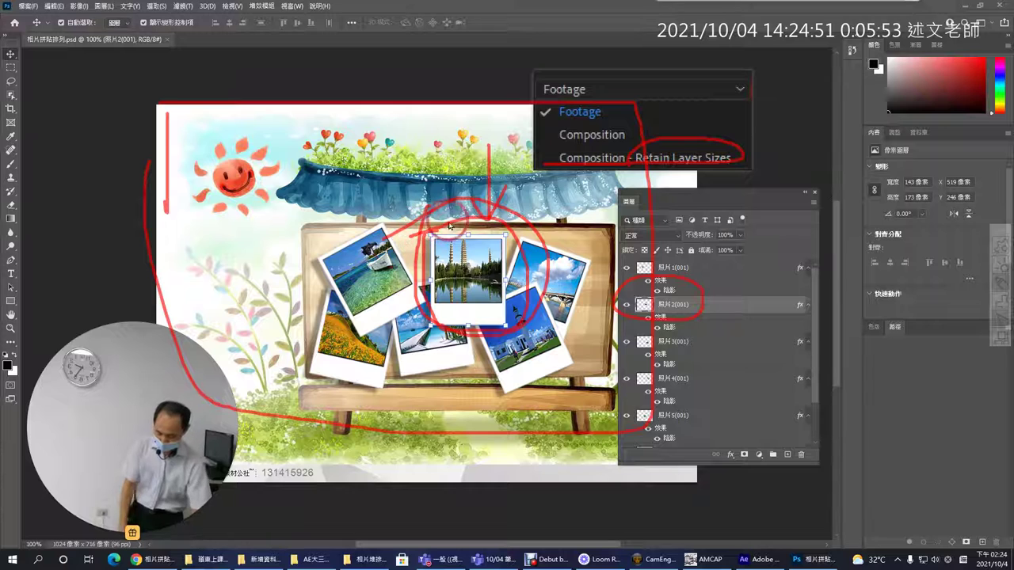
{"action": "key", "text": "Escape"}
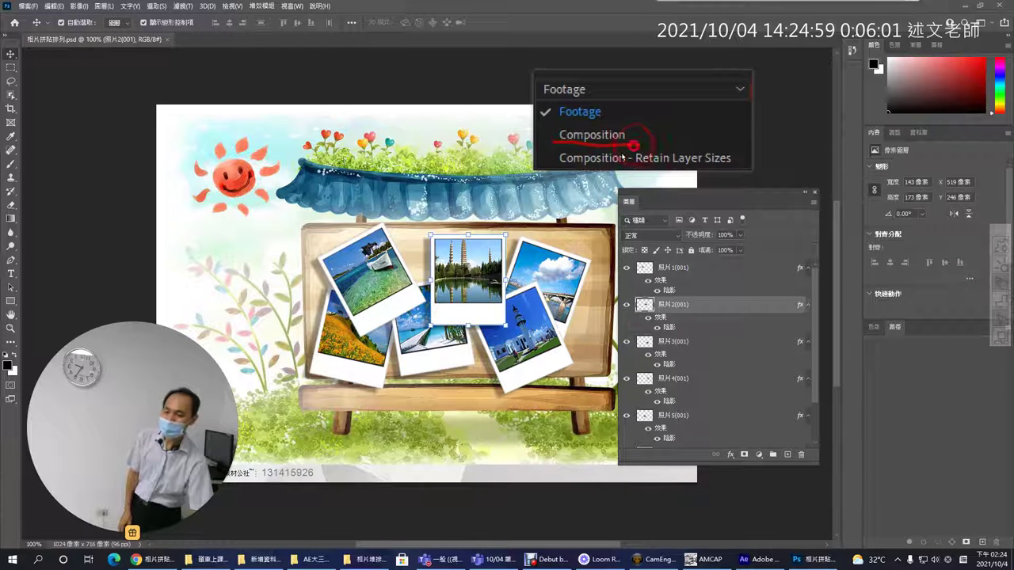
Circle the centre photo and trace the canvas's left, right and top edges
{"action": "mouse_move", "coordinate": [423, 234]}
{"action": "left_mouse_down"}
{"action": "mouse_move", "coordinate": [526, 283]}
{"action": "mouse_move", "coordinate": [397, 247]}
{"action": "left_mouse_up"}
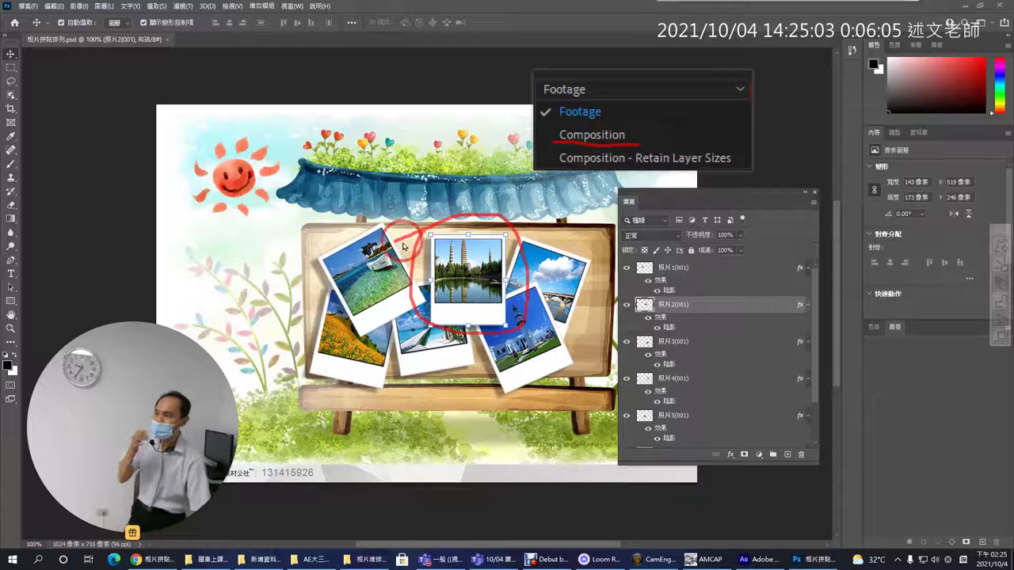
{"action": "mouse_move", "coordinate": [157, 106]}
{"action": "left_mouse_down"}
{"action": "mouse_move", "coordinate": [152, 343]}
{"action": "mouse_move", "coordinate": [674, 480]}
{"action": "left_mouse_up"}
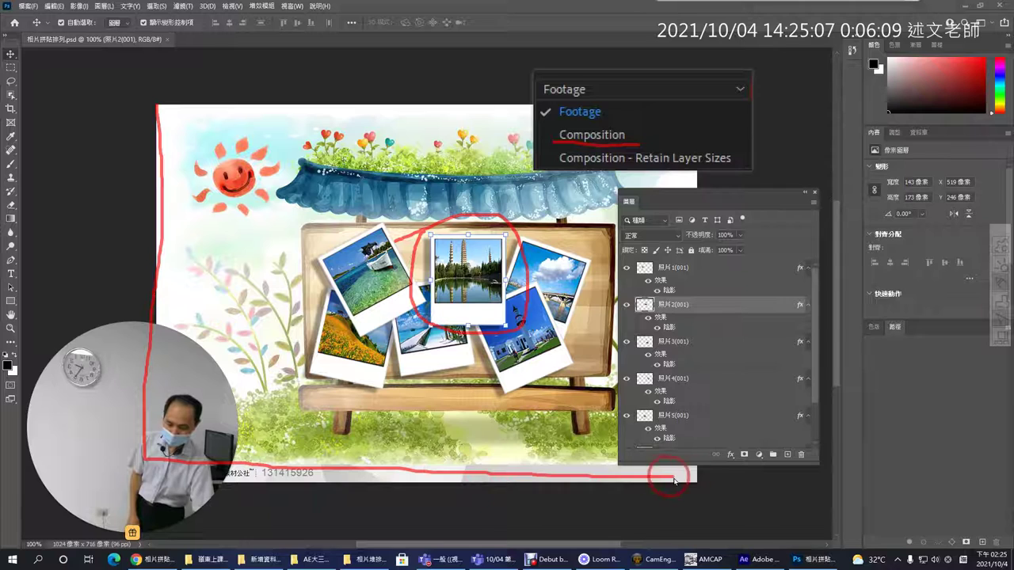
{"action": "left_click_drag", "start_coordinate": [687, 286], "coordinate": [685, 147]}
{"action": "left_click_drag", "start_coordinate": [675, 109], "coordinate": [136, 97]}
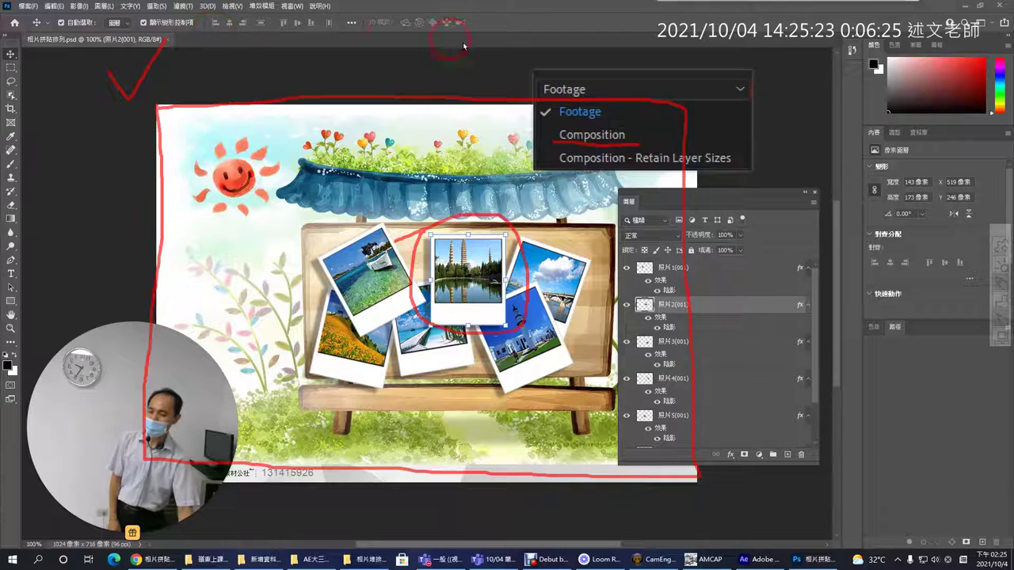
Mark the Footage, Composition and Retain Layer Sizes choices, clear the marks, and close the pinned image
{"action": "left_click_drag", "start_coordinate": [541, 168], "coordinate": [557, 151]}
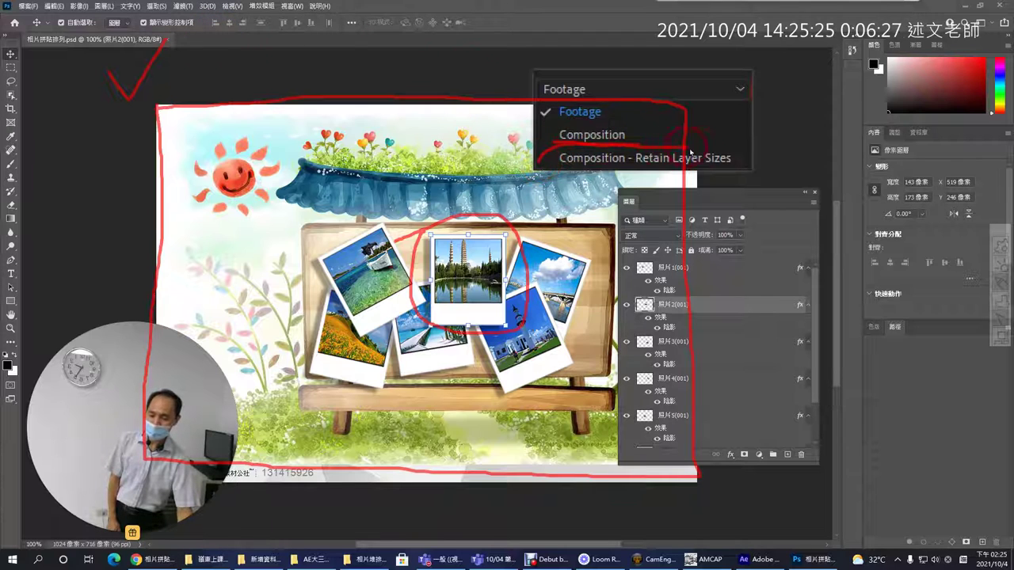
{"action": "mouse_move", "coordinate": [734, 164]}
{"action": "left_mouse_down"}
{"action": "mouse_move", "coordinate": [570, 169]}
{"action": "mouse_move", "coordinate": [514, 133]}
{"action": "left_mouse_up"}
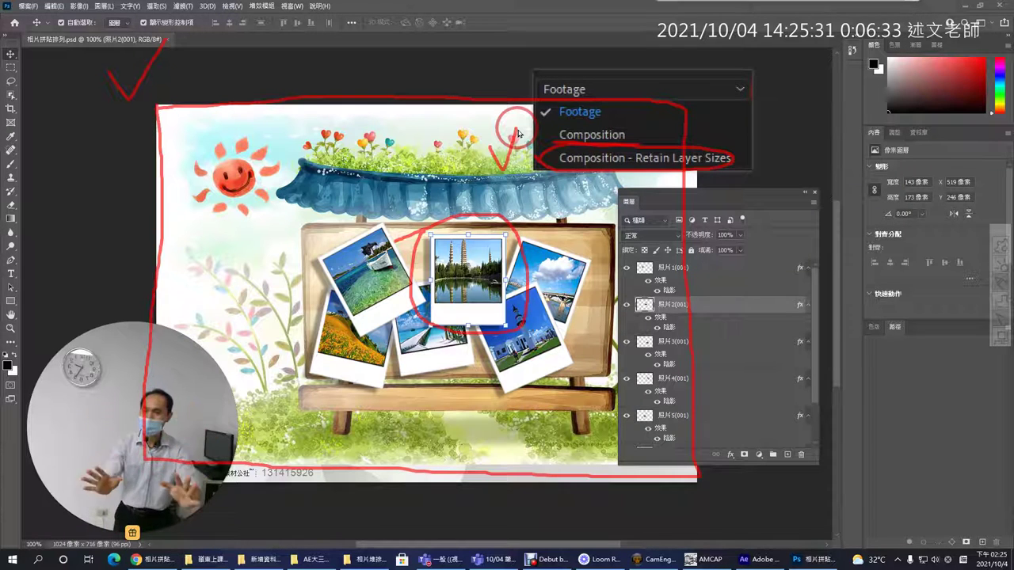
{"action": "left_click_drag", "start_coordinate": [543, 128], "coordinate": [621, 140]}
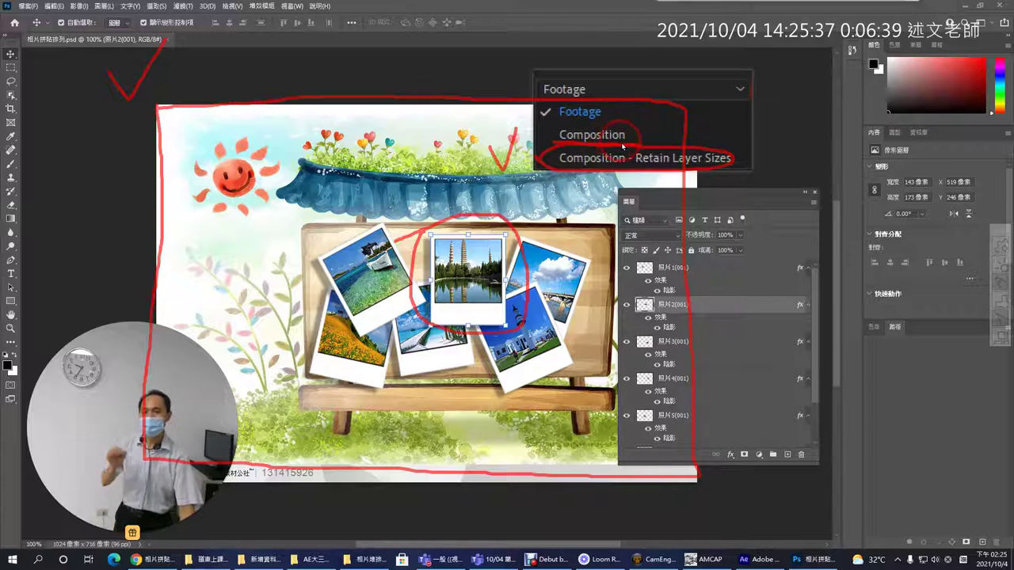
{"action": "left_click_drag", "start_coordinate": [542, 108], "coordinate": [561, 127]}
{"action": "left_click", "coordinate": [551, 189]}
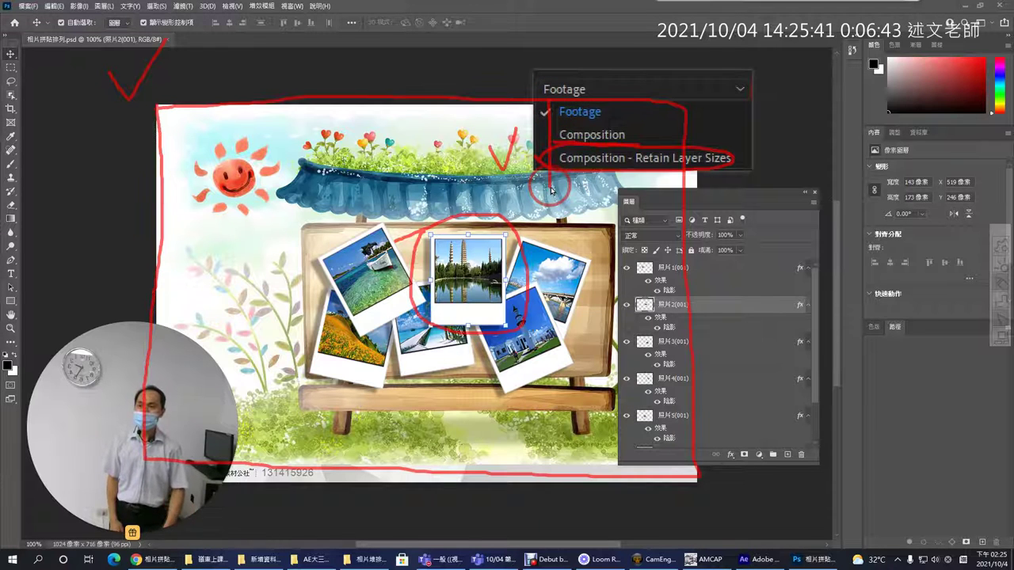
{"action": "left_click_drag", "start_coordinate": [551, 189], "coordinate": [549, 165]}
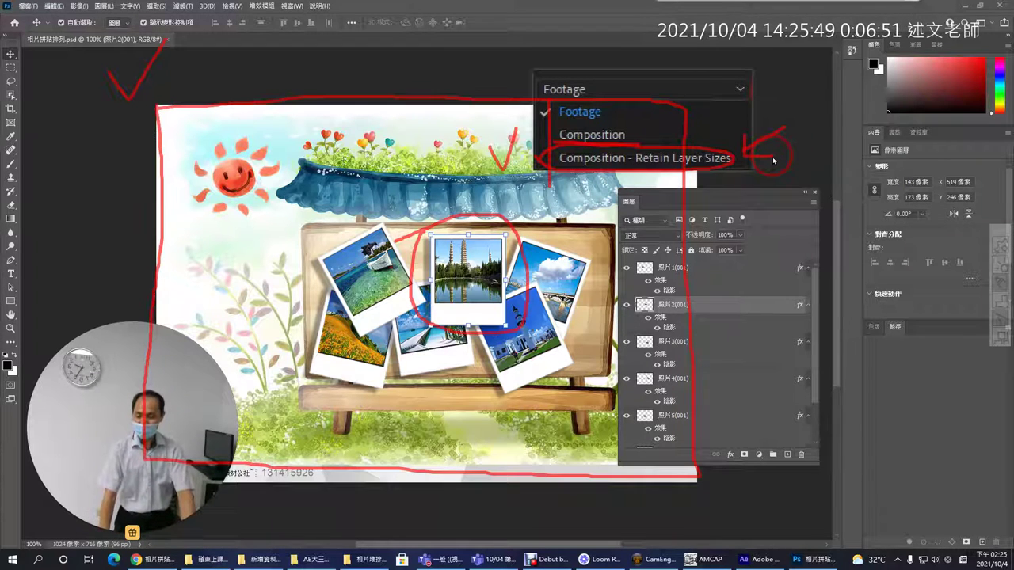
{"action": "left_click", "coordinate": [773, 161]}
{"action": "right_click", "coordinate": [698, 121]}
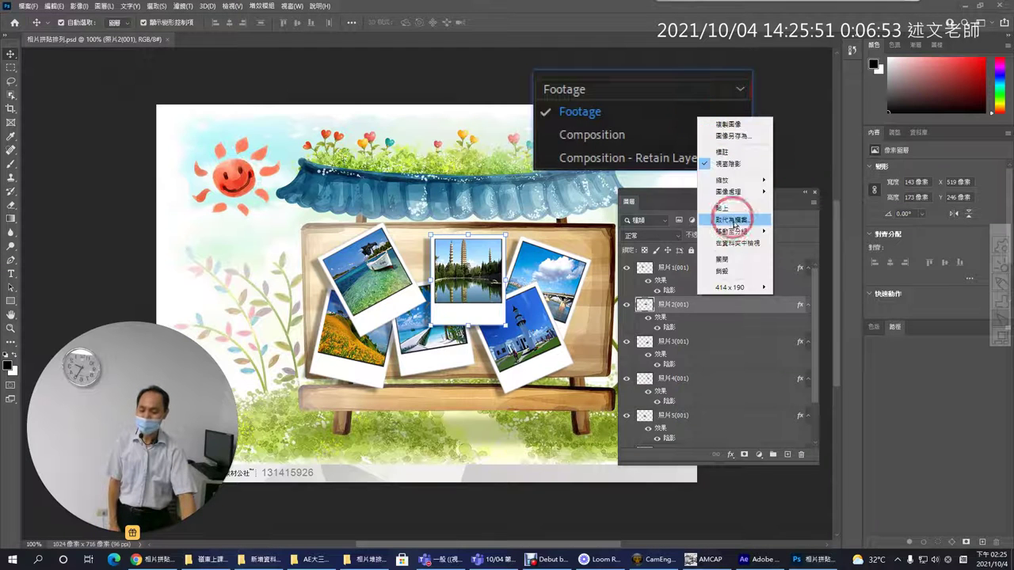
{"action": "left_click", "coordinate": [727, 253]}
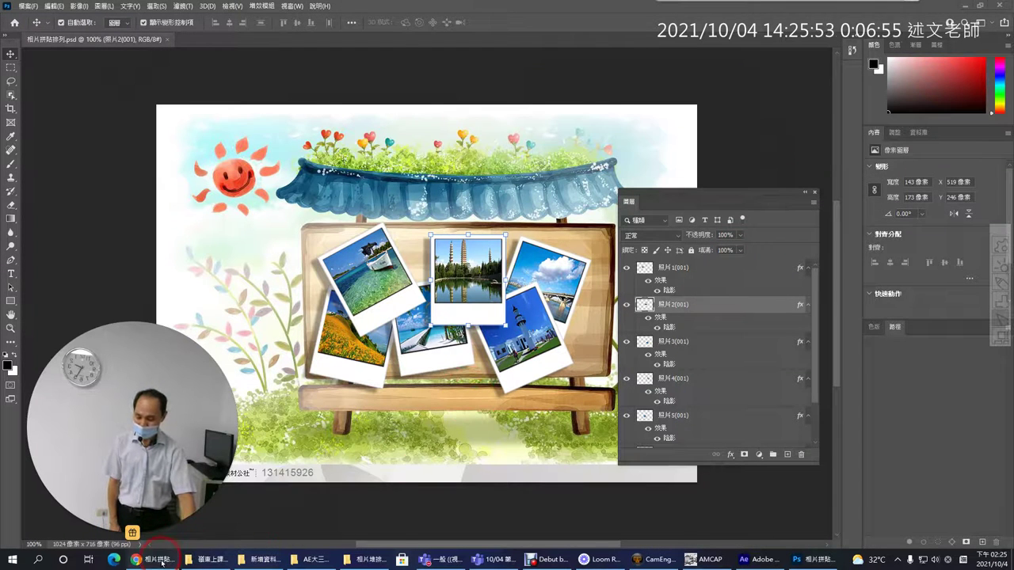
Scroll through the notes on PSD import kinds and layer styles, then return to After Effects
{"action": "left_click", "coordinate": [158, 559]}
{"action": "left_click", "coordinate": [404, 327]}
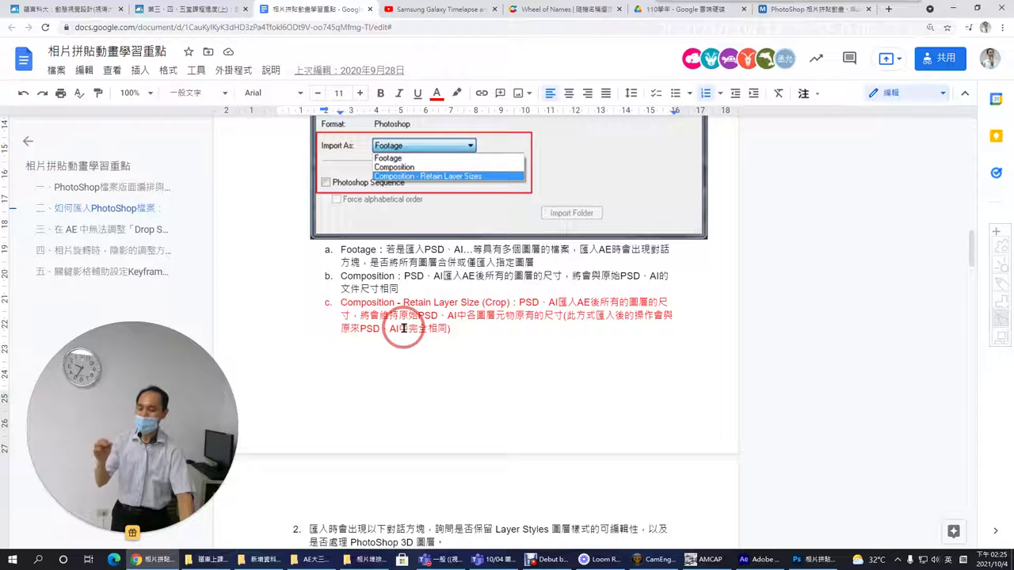
{"action": "scroll", "coordinate": [404, 328], "scroll_direction": "down", "scroll_amount": 2}
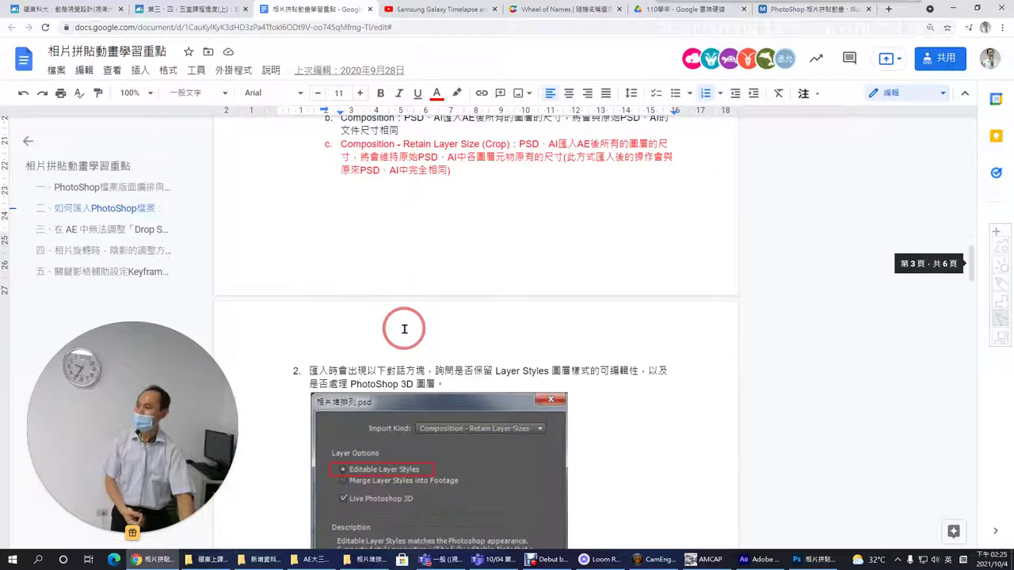
{"action": "scroll", "coordinate": [404, 328], "scroll_direction": "down", "scroll_amount": 2}
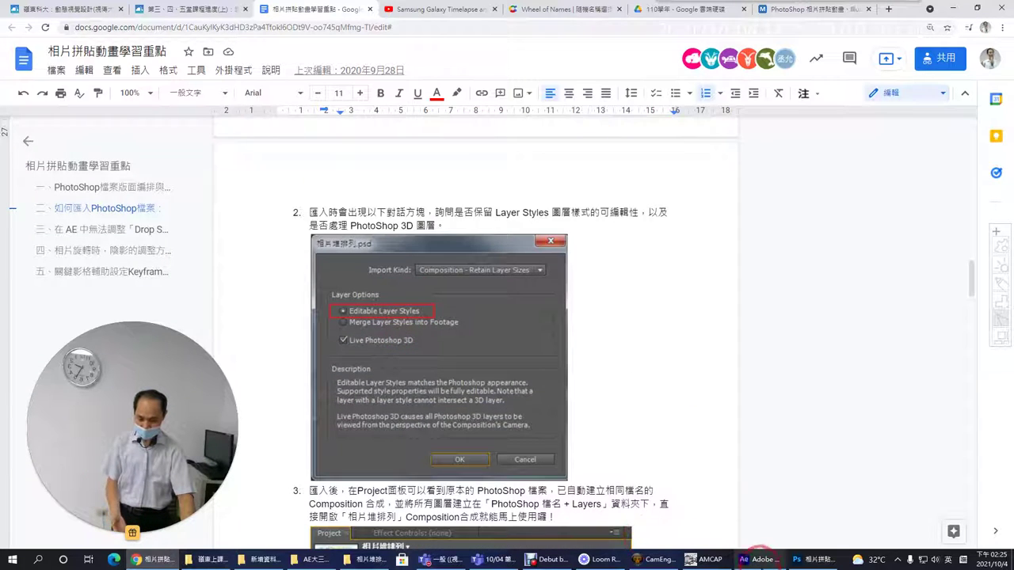
{"action": "left_click", "coordinate": [762, 559]}
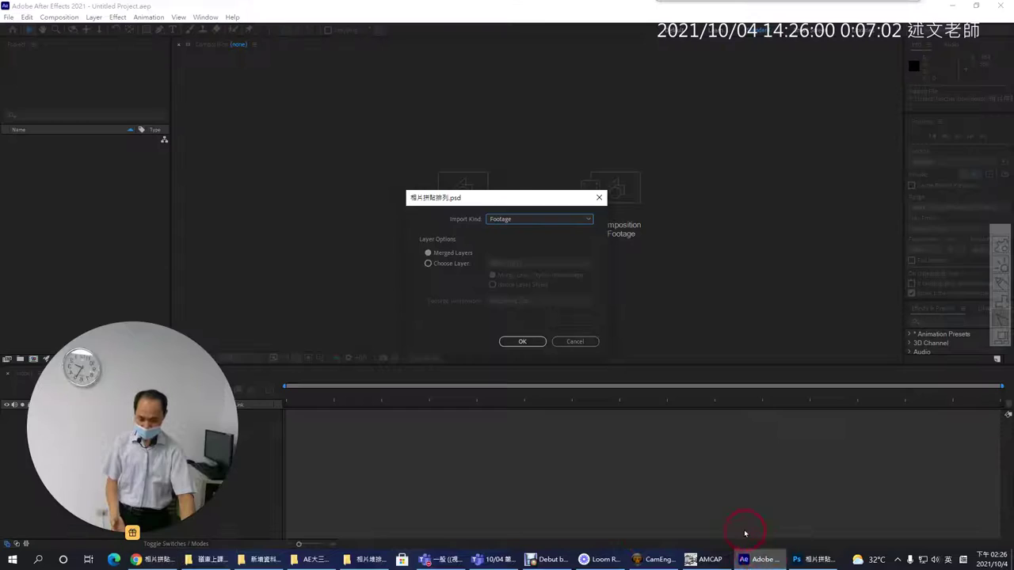
Choose Composition - Retain Layer Sizes as the Import Kind, then switch back to Photoshop
{"action": "left_click", "coordinate": [577, 222]}
{"action": "left_click", "coordinate": [564, 253]}
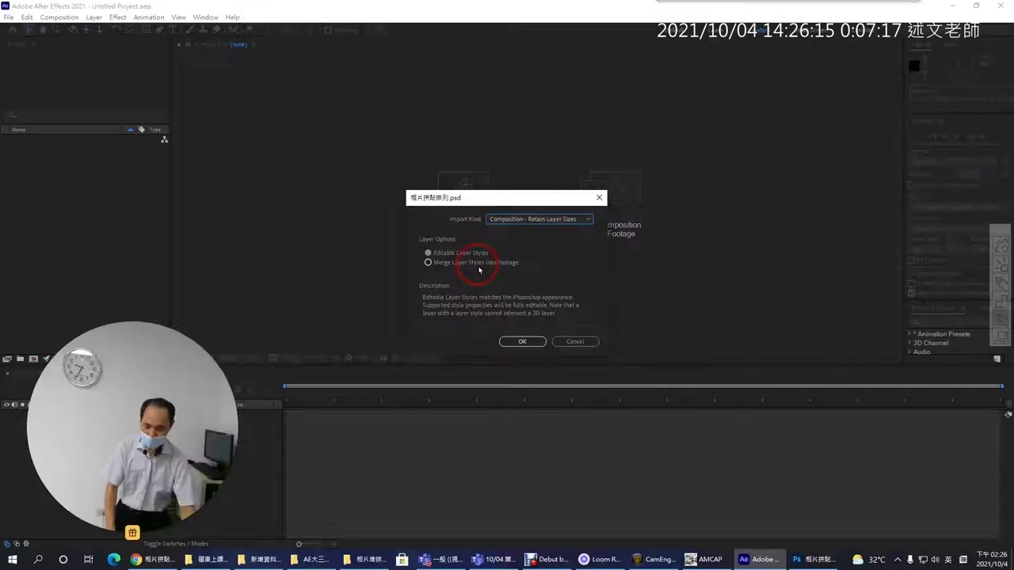
{"action": "left_click", "coordinate": [820, 558]}
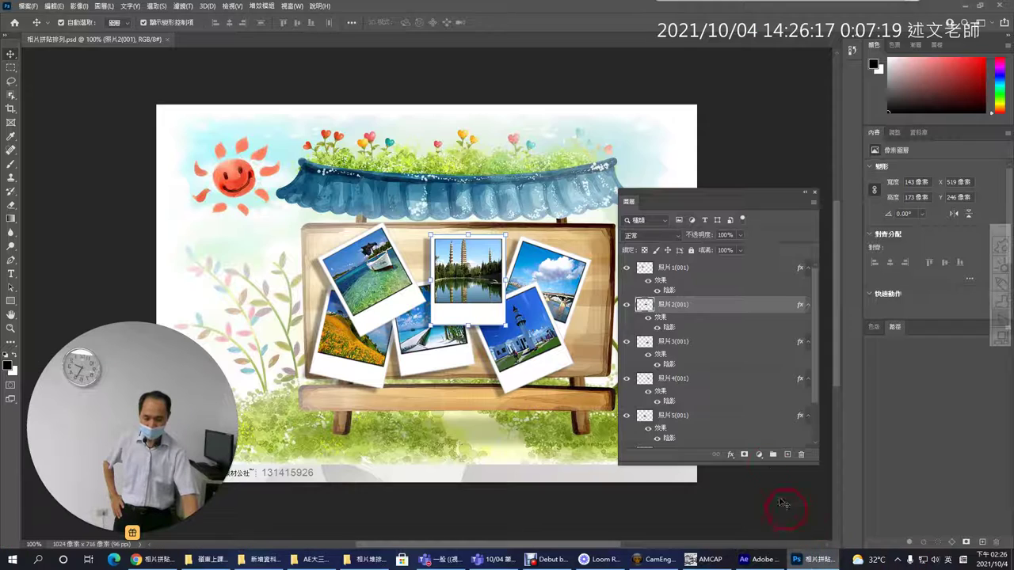
Turn 照片2(001)'s drop shadow into its own 照片2(001) 的陰影 layer via 建立圖層
{"action": "right_click", "coordinate": [663, 323]}
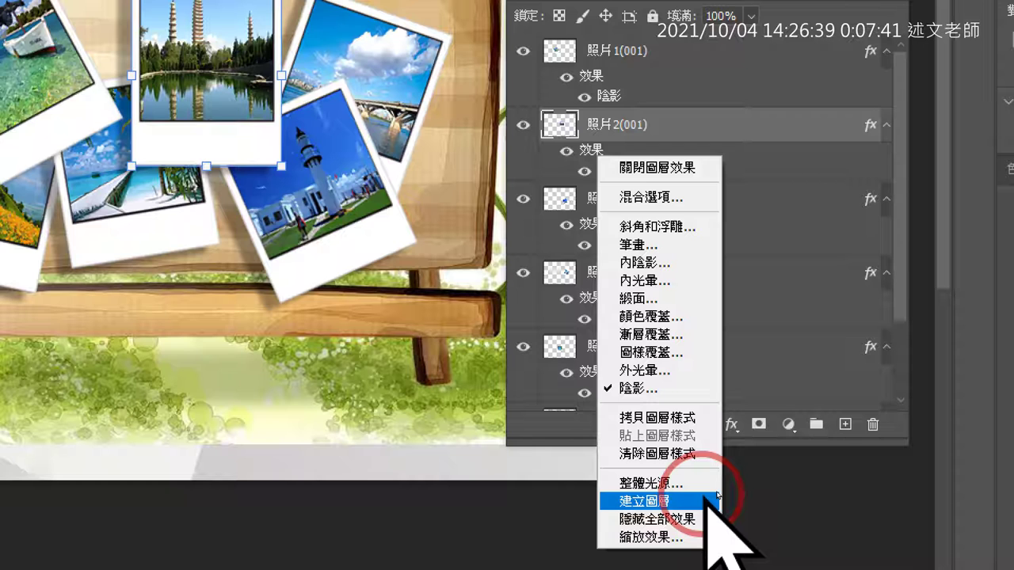
{"action": "left_click", "coordinate": [716, 497]}
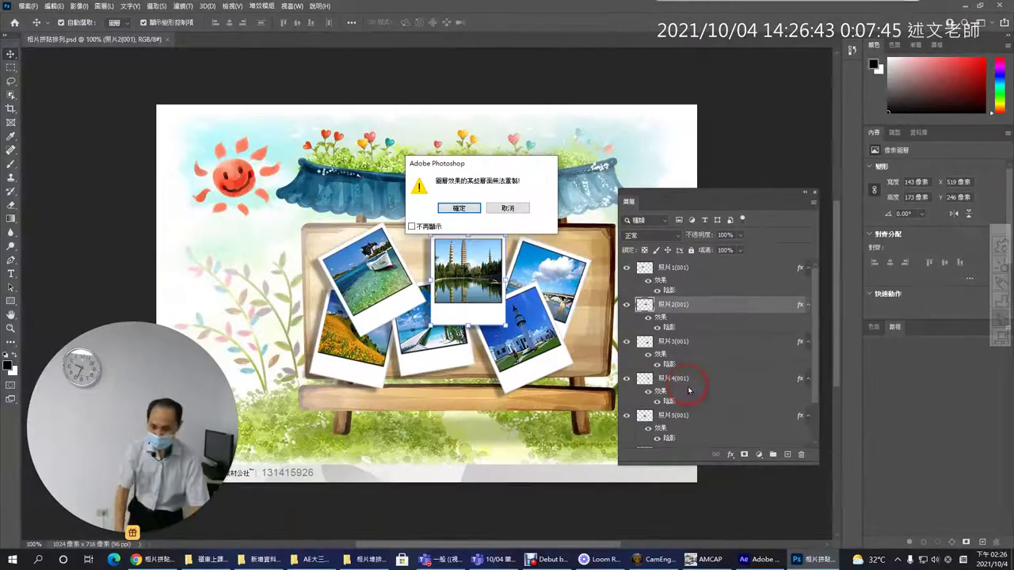
{"action": "left_click", "coordinate": [459, 207]}
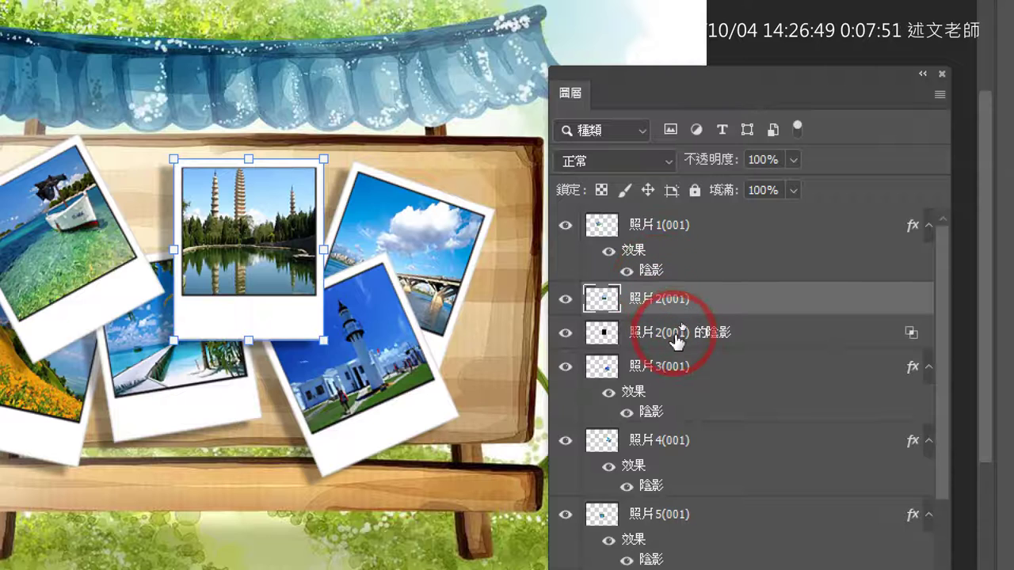
{"action": "left_click", "coordinate": [674, 334], "text": "ctrl"}
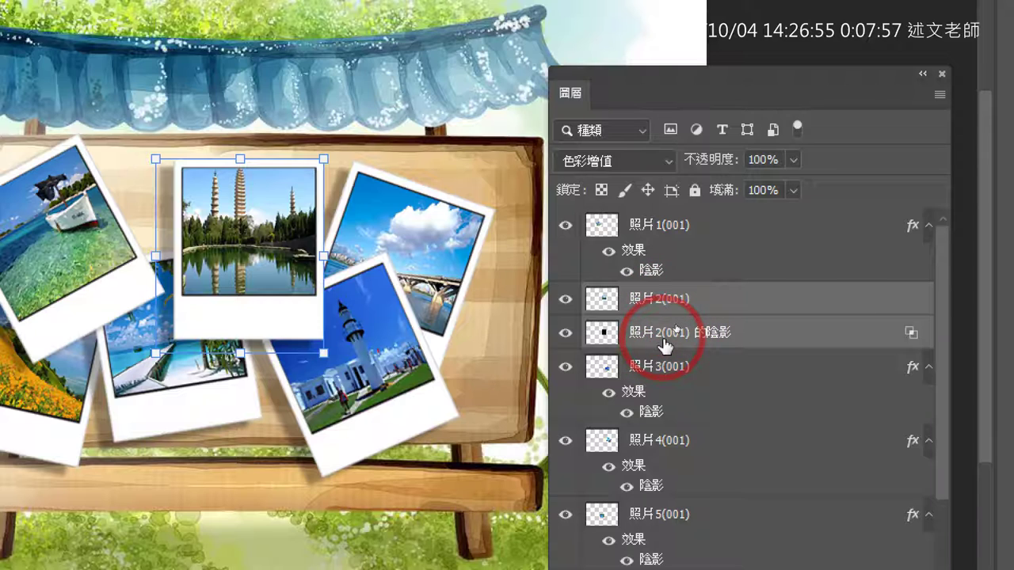
{"action": "left_click", "coordinate": [664, 345]}
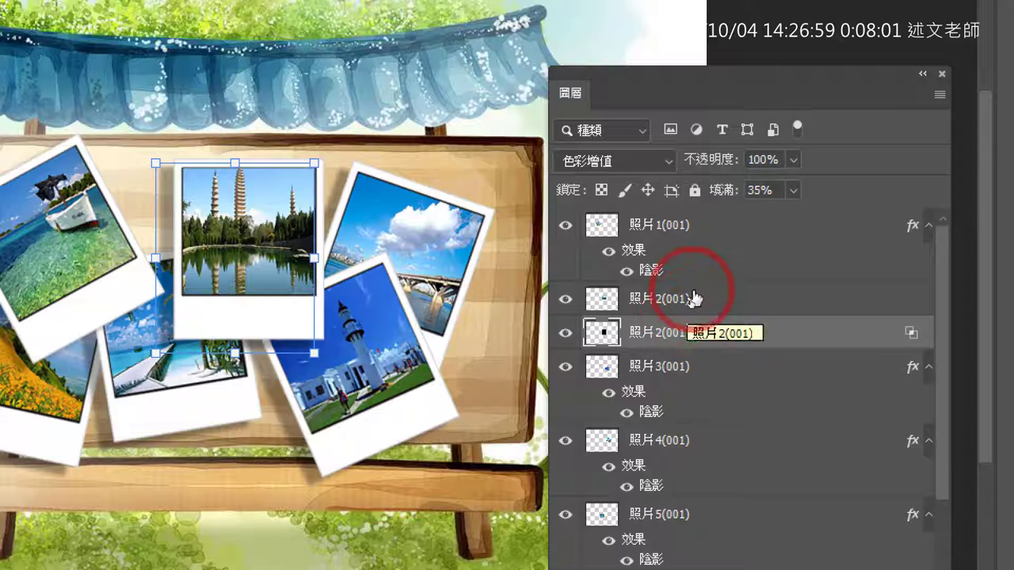
{"action": "left_click", "coordinate": [693, 305]}
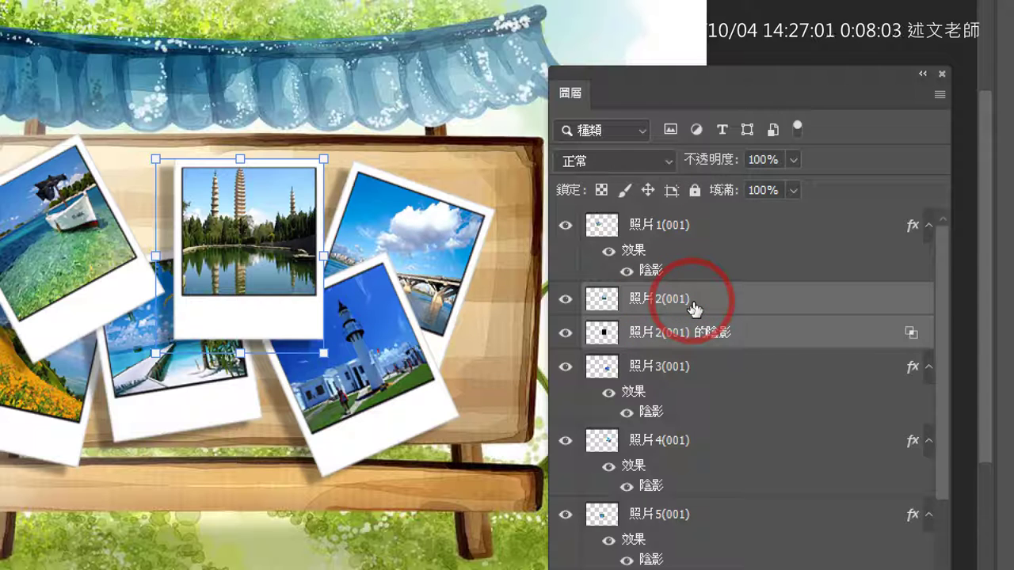
Inspect 照片3(001)'s drop shadow settings, then return to the After Effects import dialog
{"action": "double_click", "coordinate": [651, 413]}
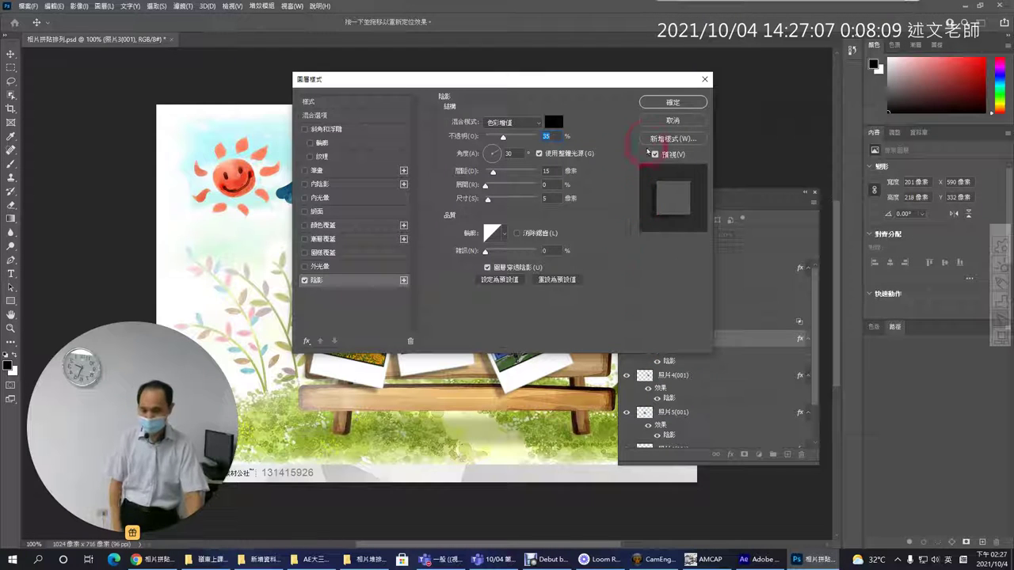
{"action": "left_click", "coordinate": [658, 100]}
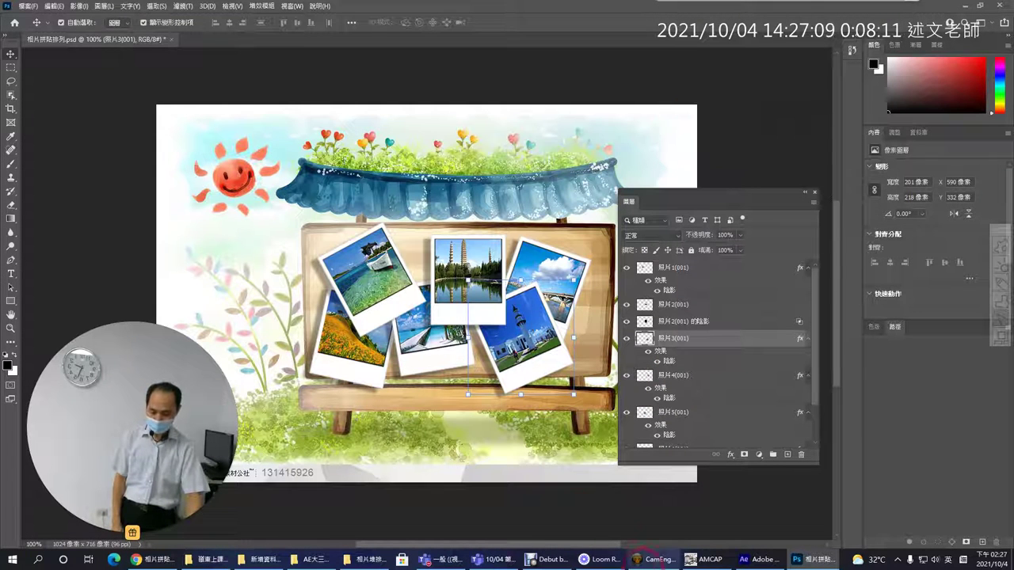
{"action": "left_click", "coordinate": [758, 559]}
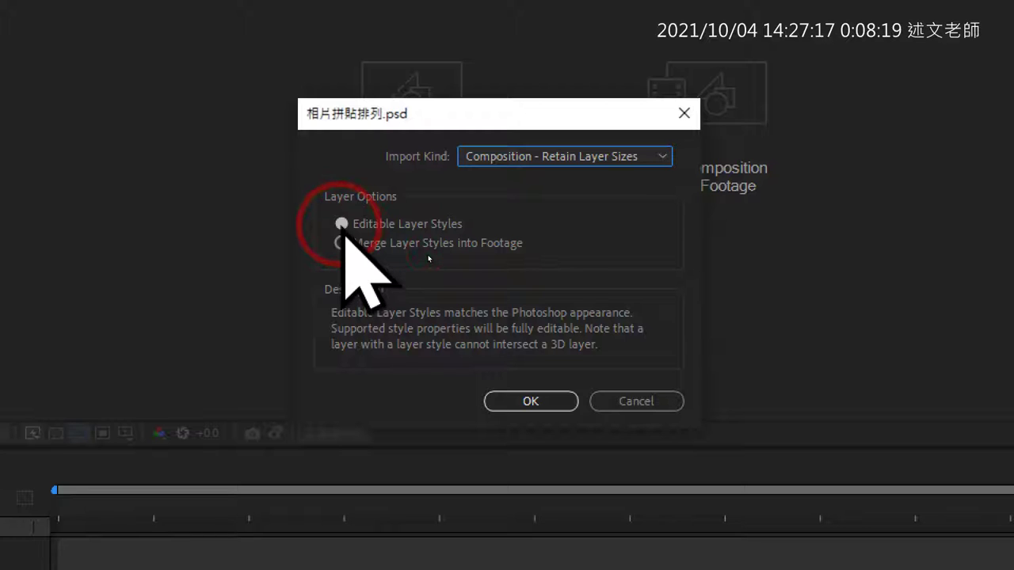
Compare Merge Layer Styles into Footage, then import the PSD with Editable Layer Styles
{"action": "left_click", "coordinate": [341, 224]}
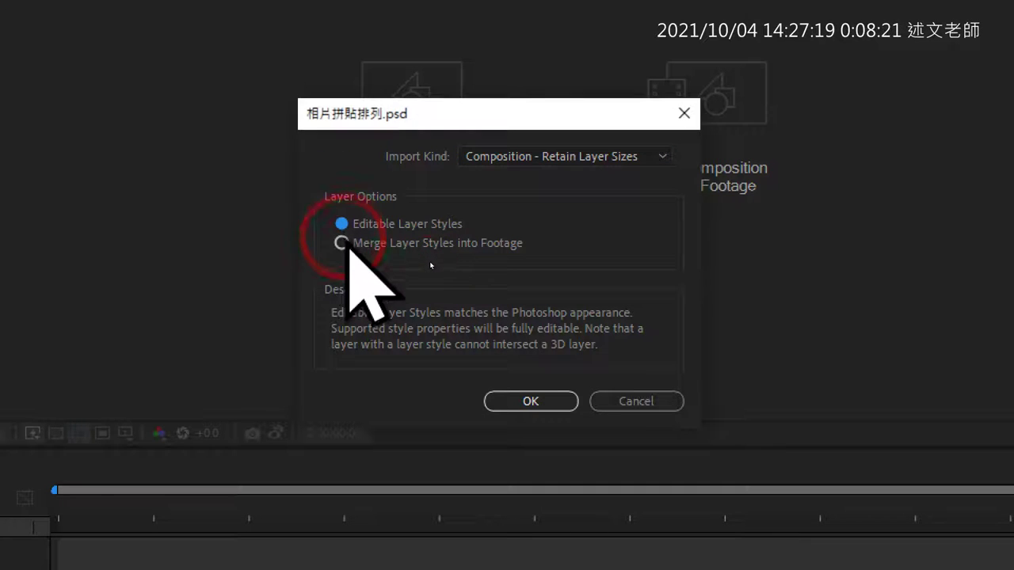
{"action": "left_click", "coordinate": [341, 243]}
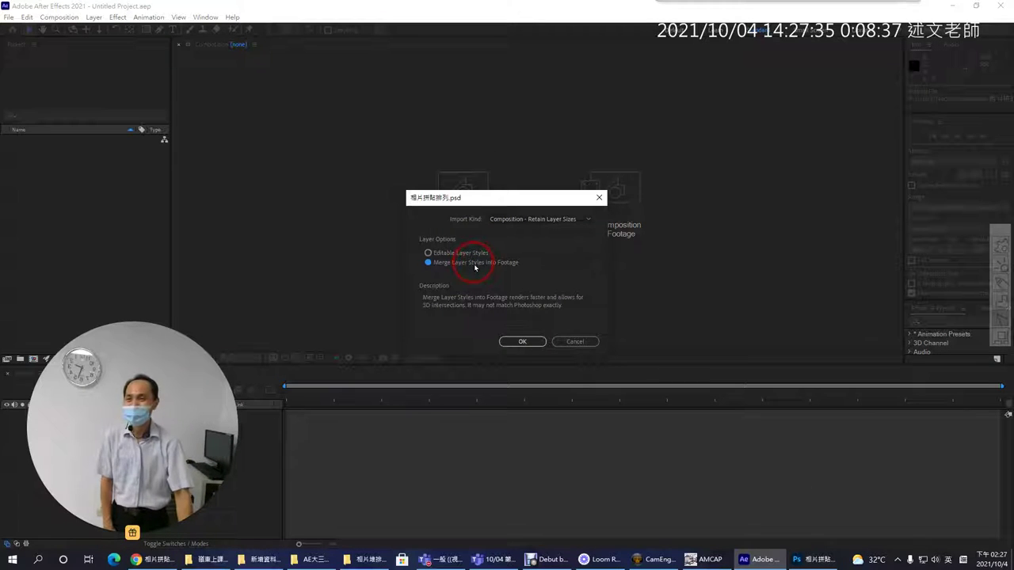
{"action": "left_click", "coordinate": [435, 253]}
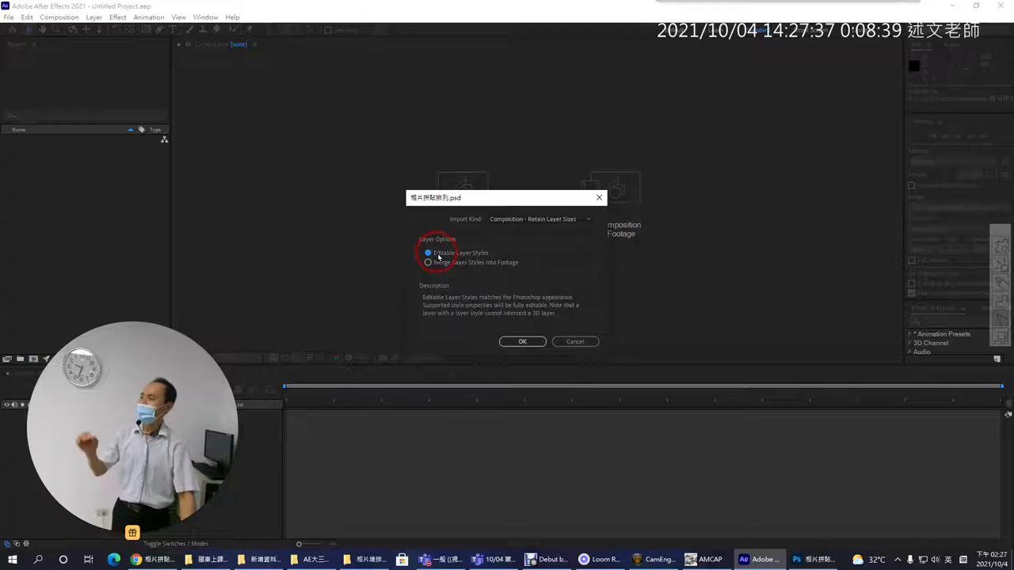
{"action": "left_click", "coordinate": [530, 344]}
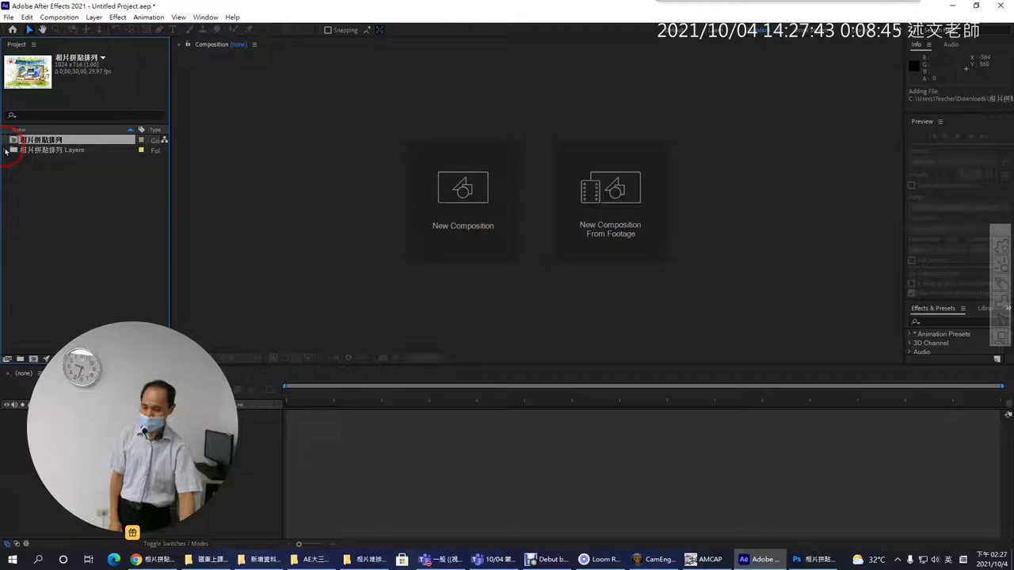
Expand the 相片拼貼排列 Layers folder and select the 相片拼貼排列 composition
{"action": "left_click", "coordinate": [6, 150]}
{"action": "left_click_drag", "start_coordinate": [90, 397], "coordinate": [404, 162]}
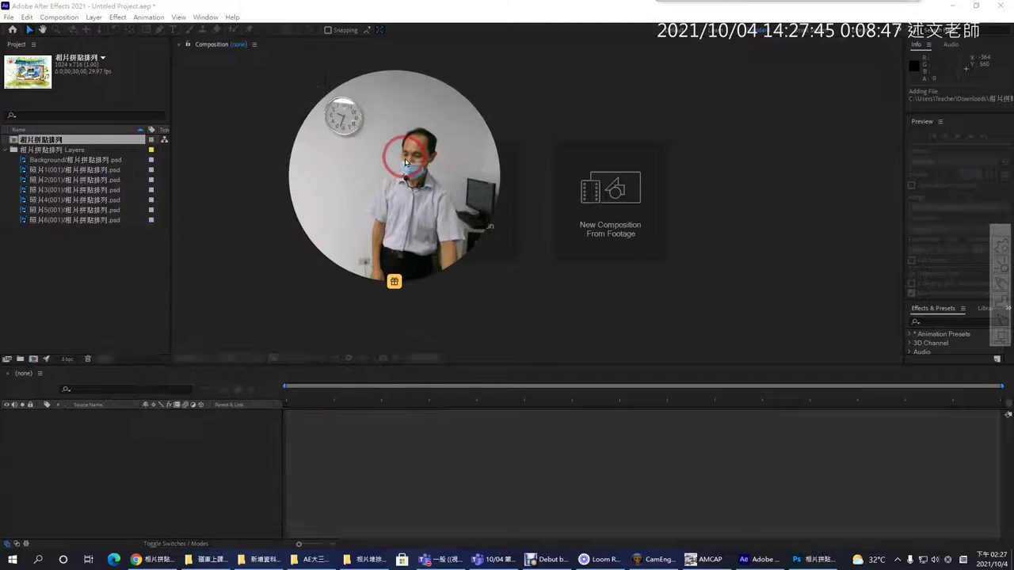
{"action": "left_click", "coordinate": [2, 76]}
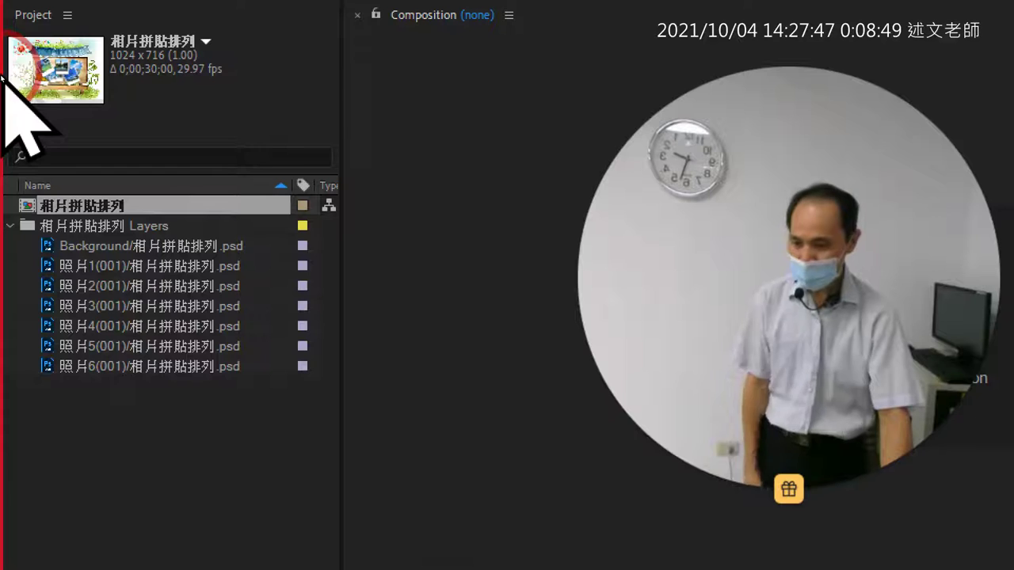
{"action": "left_click", "coordinate": [76, 226]}
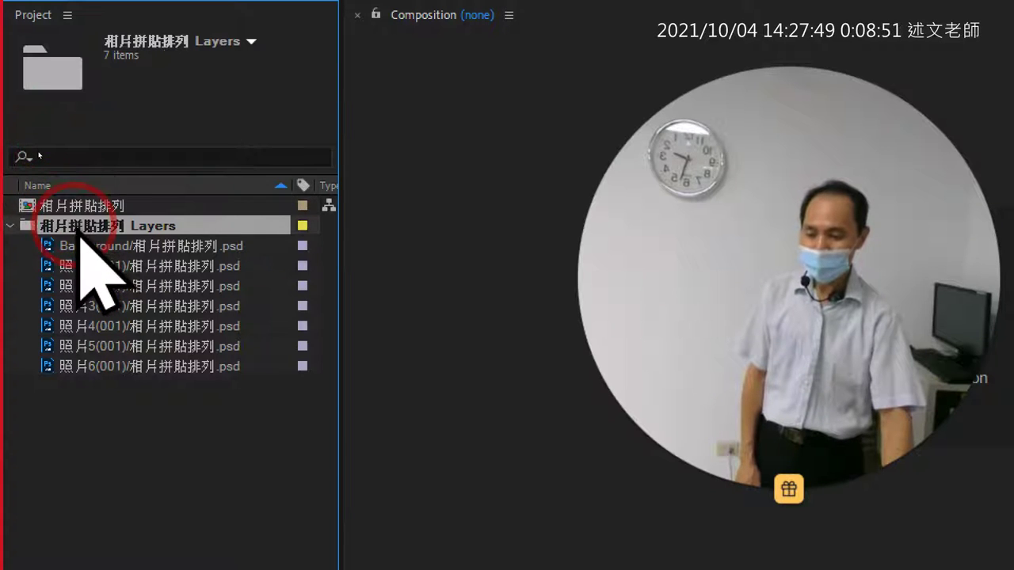
{"action": "left_click", "coordinate": [88, 206]}
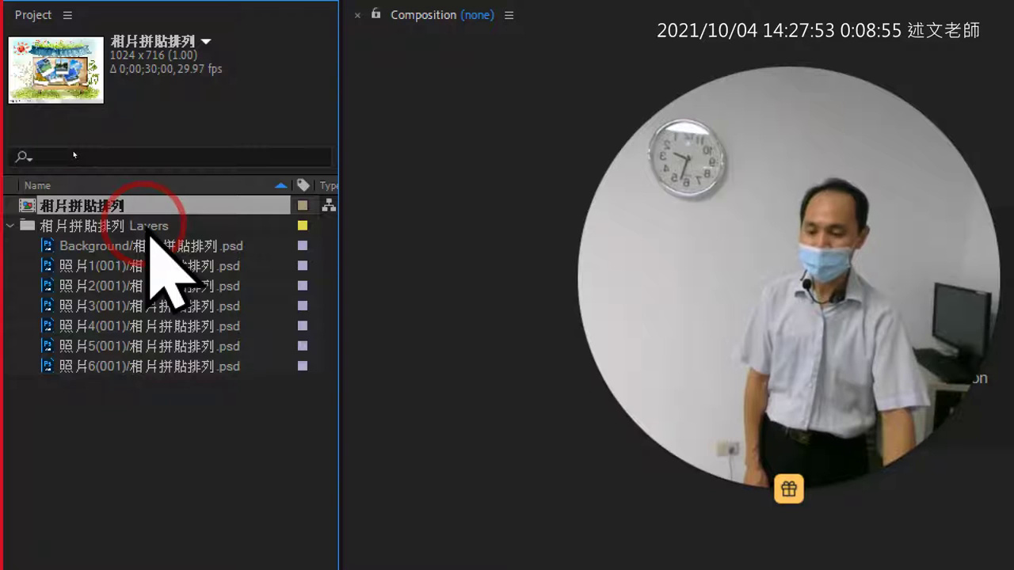
Step through the imported photo layers 照片2(001) to 照片6(001) in the Project panel
{"action": "left_click", "coordinate": [152, 226]}
{"action": "left_click", "coordinate": [159, 245]}
{"action": "left_click", "coordinate": [164, 265]}
{"action": "left_click", "coordinate": [171, 285]}
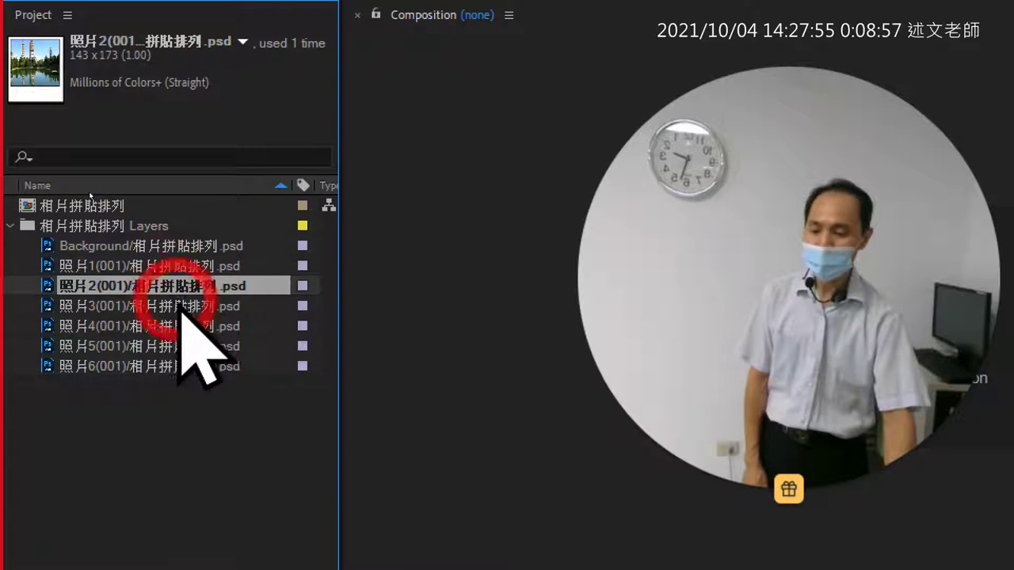
{"action": "left_click", "coordinate": [176, 306]}
{"action": "left_click", "coordinate": [181, 325]}
{"action": "left_click", "coordinate": [187, 345]}
{"action": "left_click", "coordinate": [191, 366]}
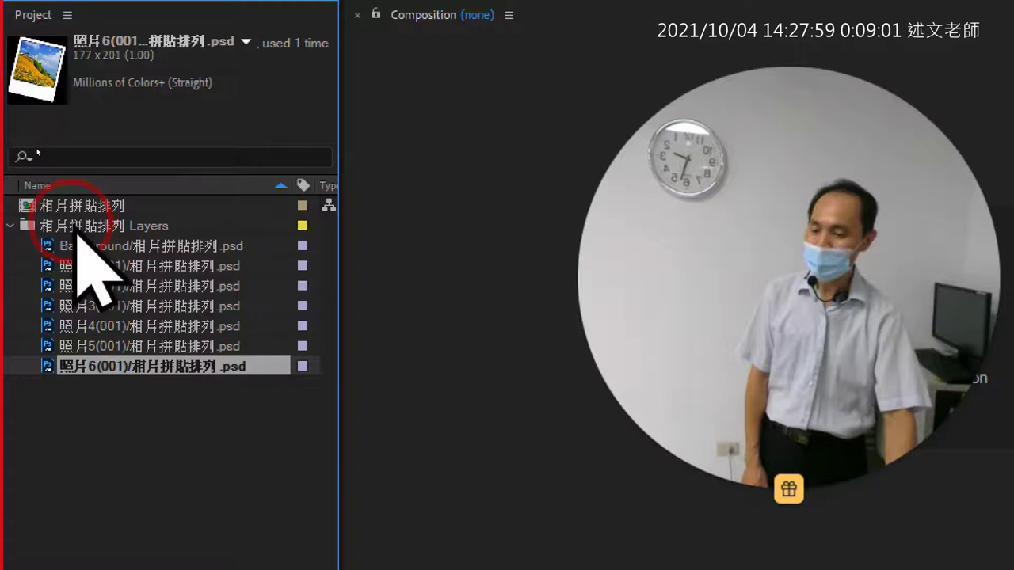
Open the 相片拼貼排列 composition and move the playhead to about 10 seconds
{"action": "left_click", "coordinate": [76, 208]}
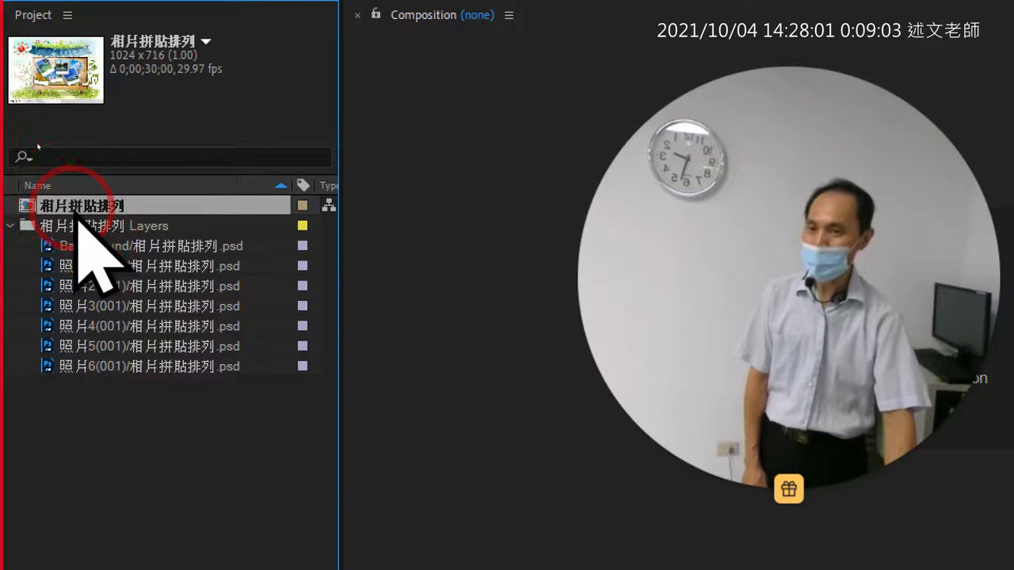
{"action": "double_click", "coordinate": [76, 207]}
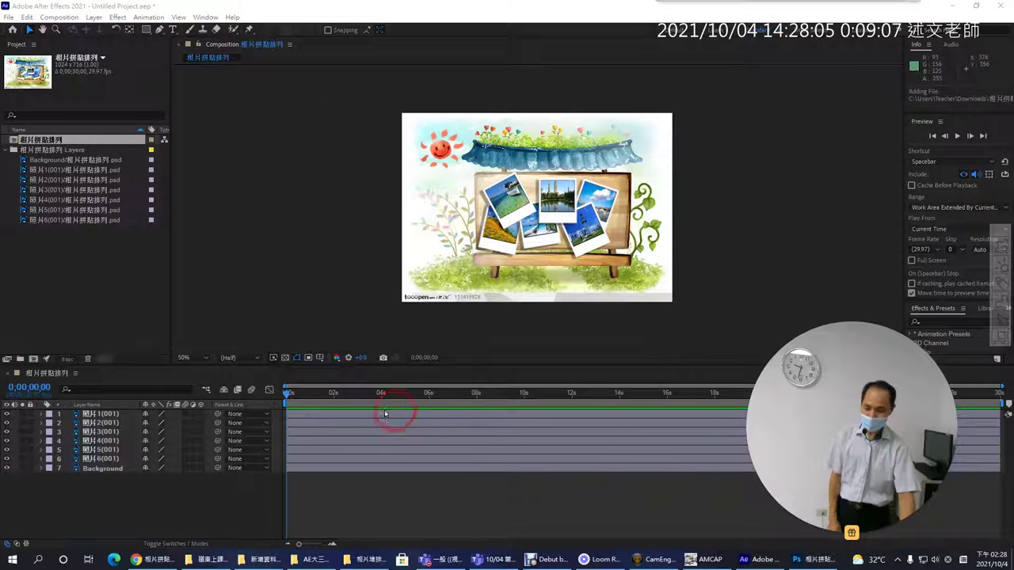
{"action": "left_click_drag", "start_coordinate": [332, 393], "coordinate": [522, 394]}
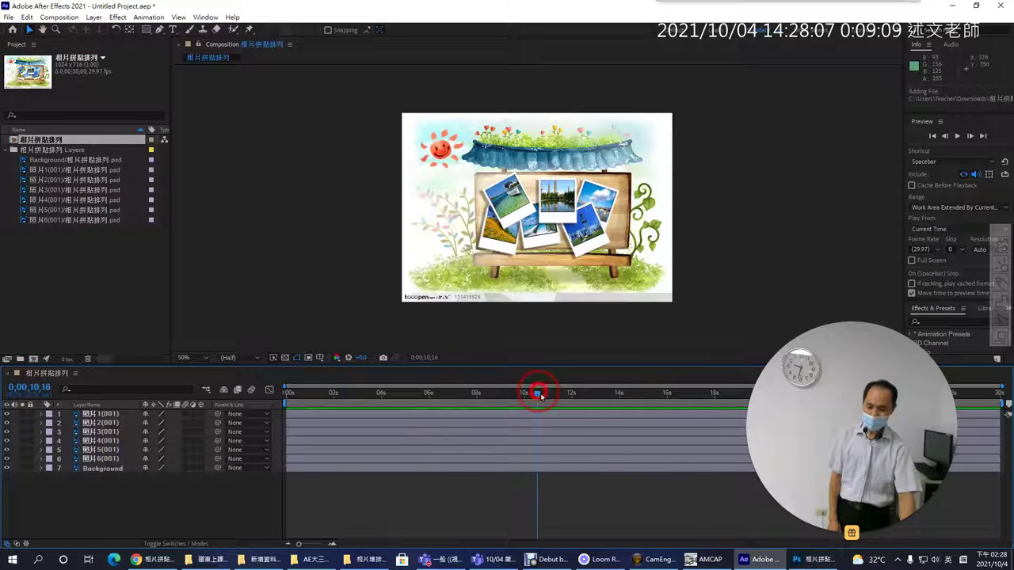
{"action": "left_click", "coordinate": [808, 559]}
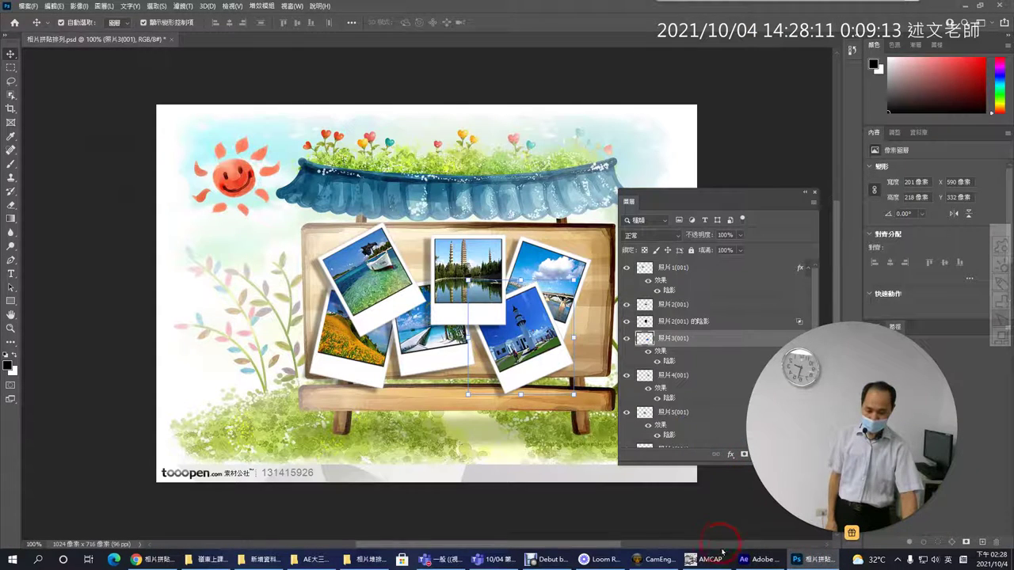
Compare the After Effects composition with the Photoshop collage, ending on Photoshop
{"action": "left_click", "coordinate": [756, 560]}
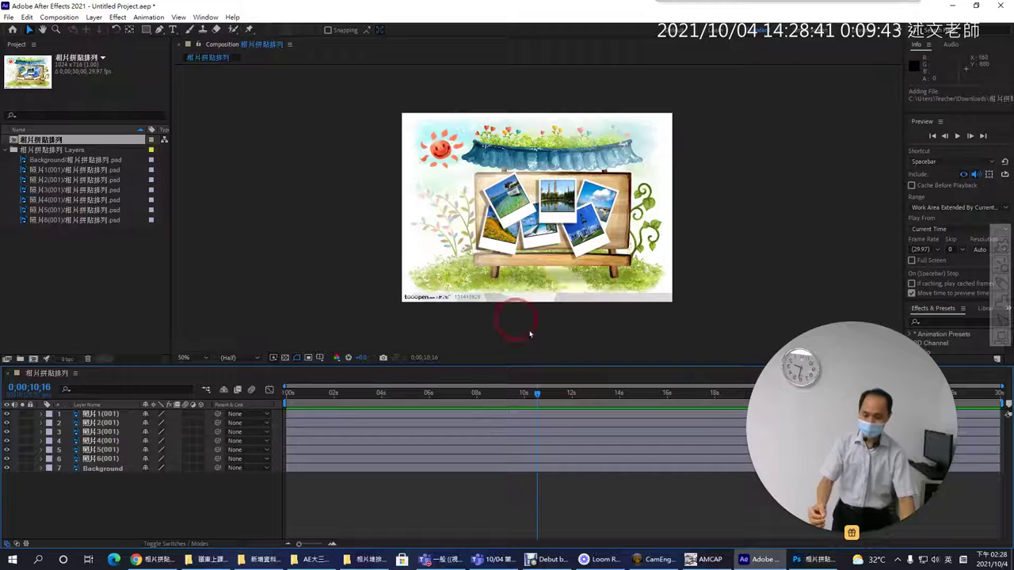
{"action": "left_click", "coordinate": [812, 559]}
Read the collage's Image Size in pixels (1024 × 716), then return to After Effects
{"action": "left_click", "coordinate": [211, 35]}
{"action": "left_click", "coordinate": [117, 10]}
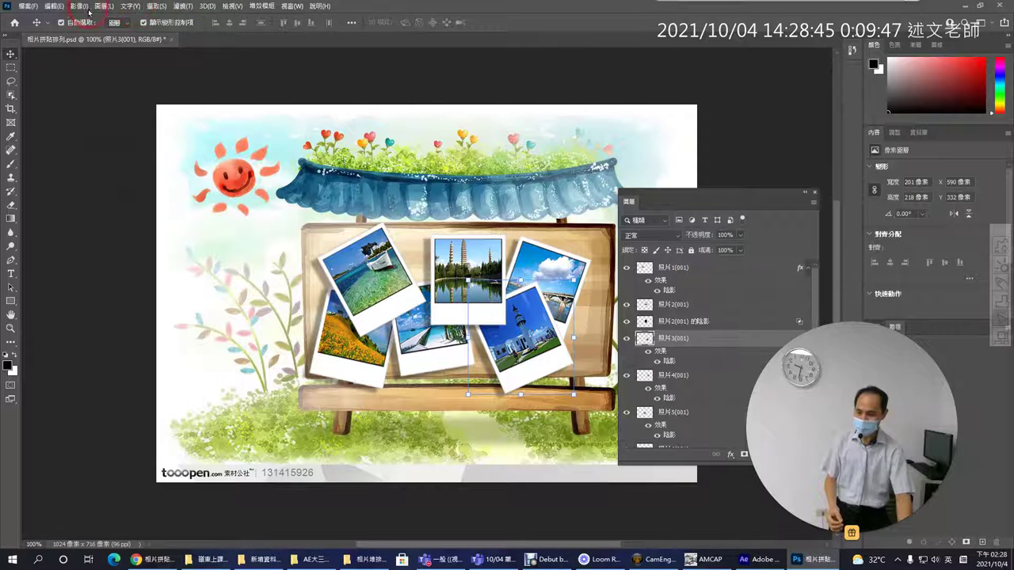
{"action": "left_click", "coordinate": [81, 6]}
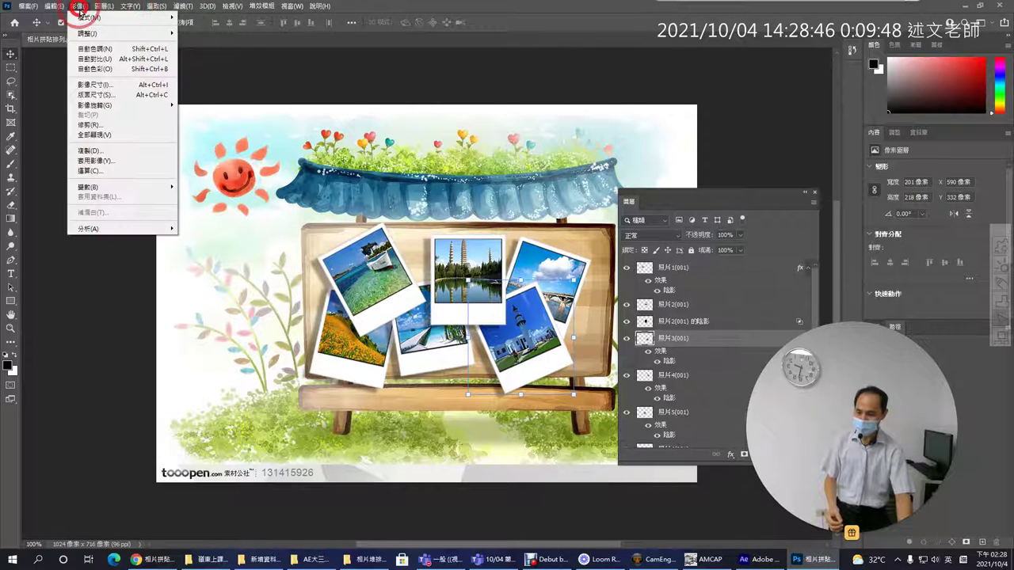
{"action": "left_click", "coordinate": [131, 84]}
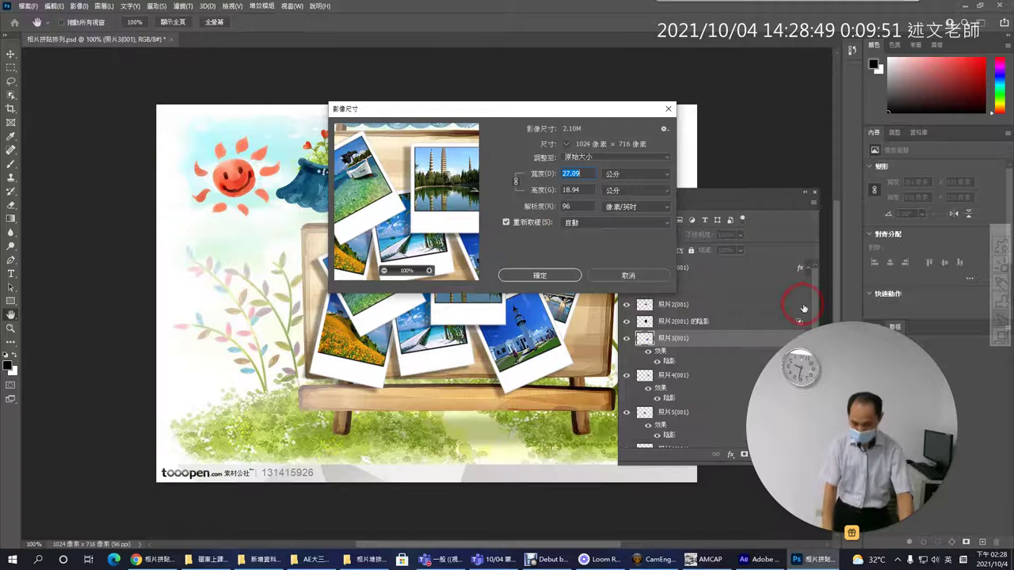
{"action": "left_click", "coordinate": [657, 173]}
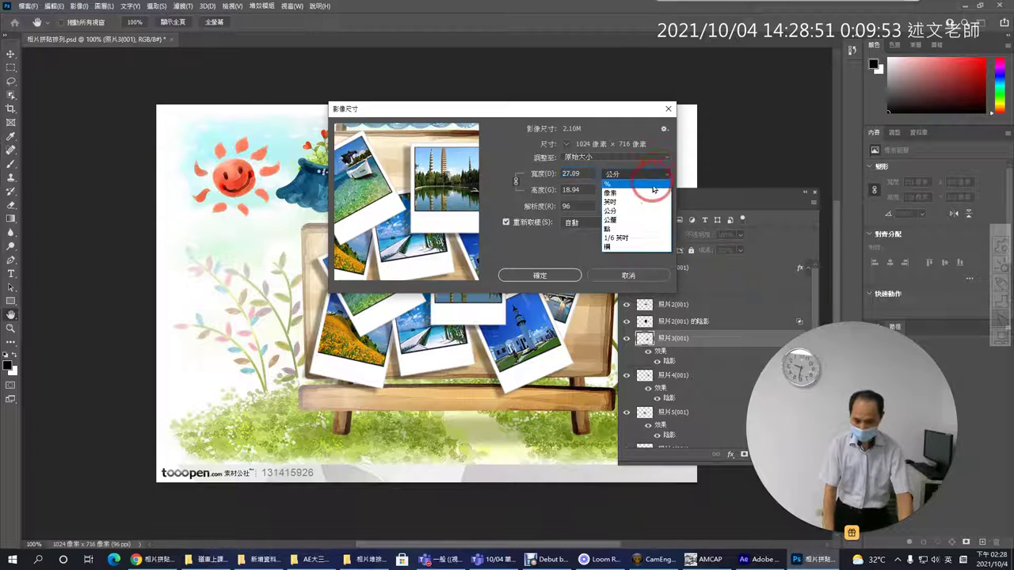
{"action": "left_click", "coordinate": [643, 192]}
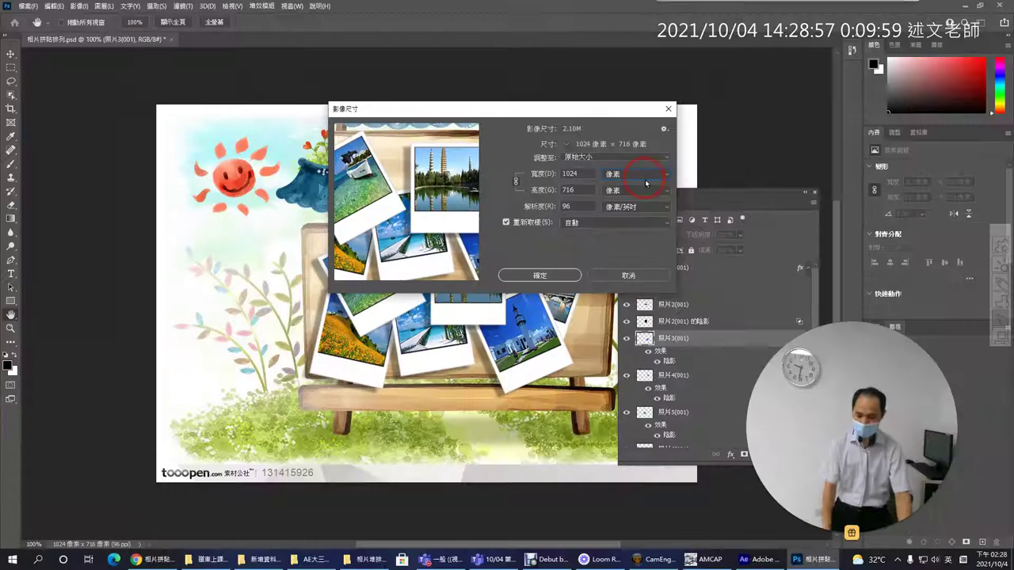
{"action": "left_click", "coordinate": [747, 561]}
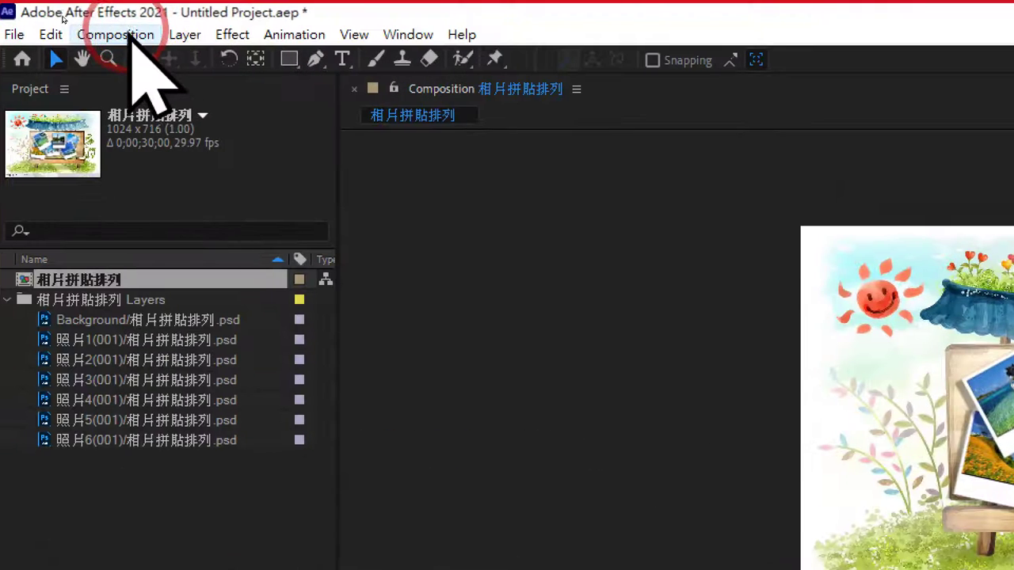
{"action": "left_click", "coordinate": [126, 35]}
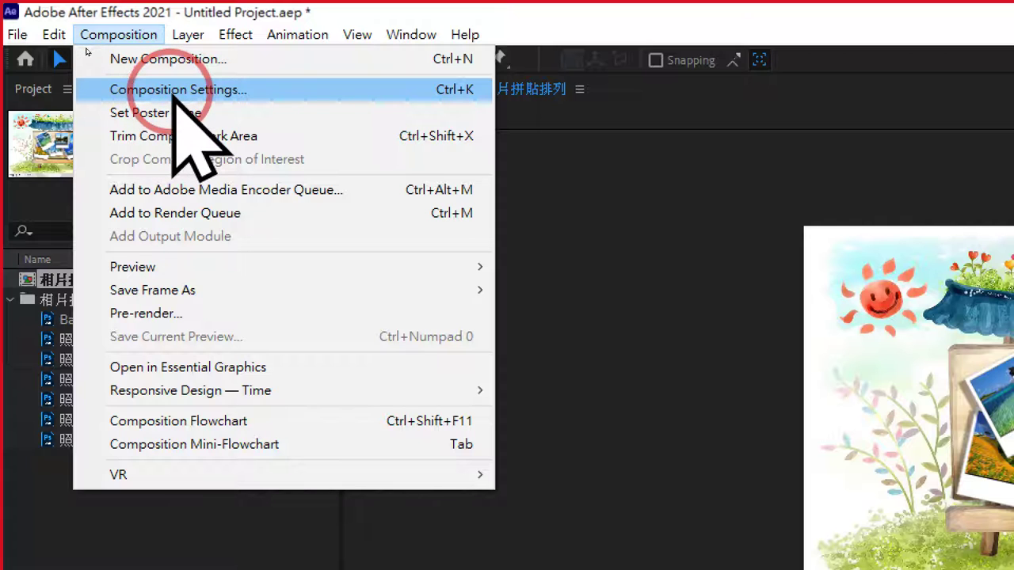
{"action": "left_click", "coordinate": [173, 92]}
{"action": "left_click", "coordinate": [457, 222]}
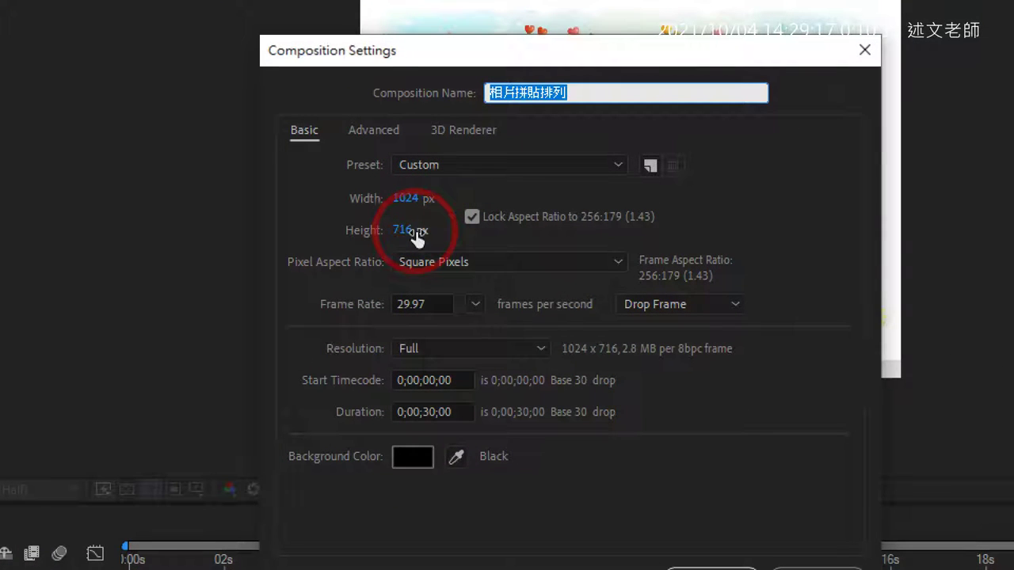
{"action": "left_click", "coordinate": [864, 49]}
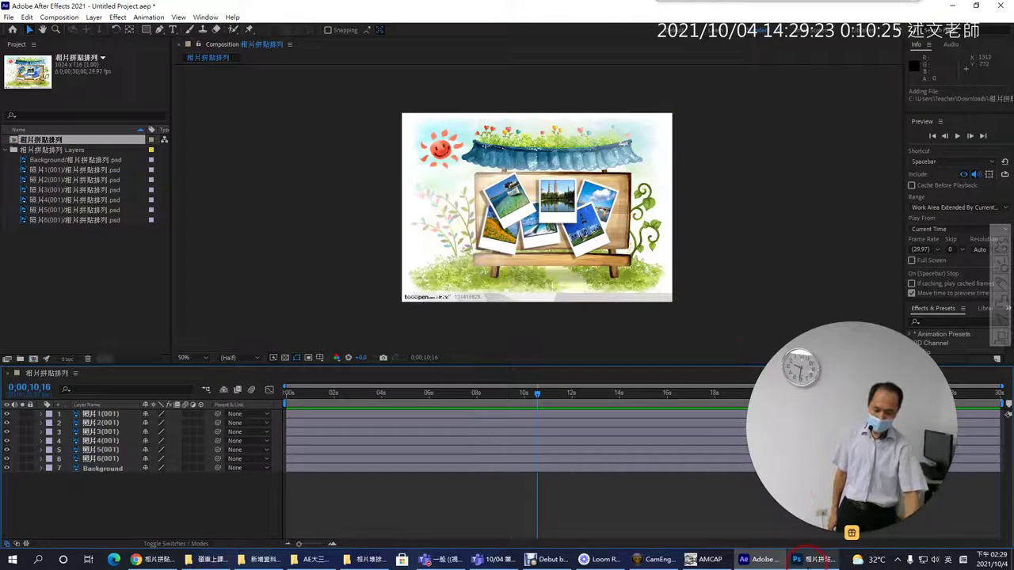
Close Image Size in Photoshop and browse the New Document 影片和視訊 presets
{"action": "left_click", "coordinate": [806, 561]}
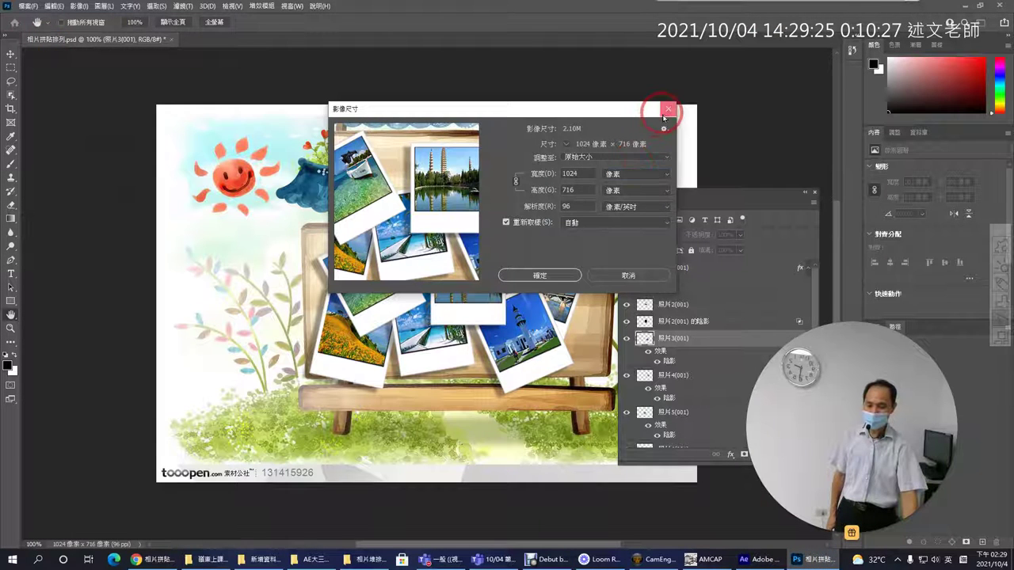
{"action": "left_click", "coordinate": [666, 111]}
{"action": "left_click", "coordinate": [27, 6]}
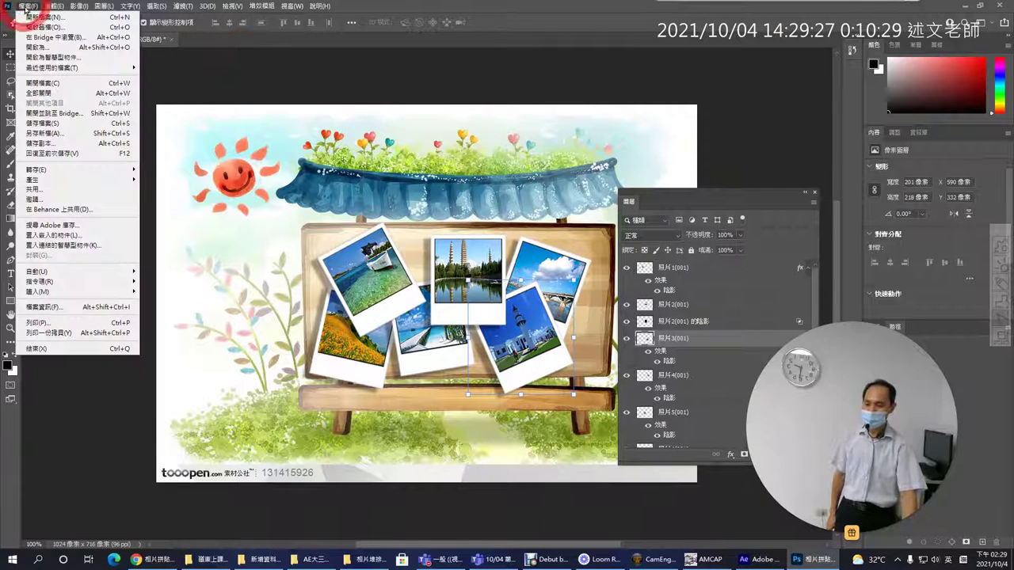
{"action": "left_click", "coordinate": [39, 16]}
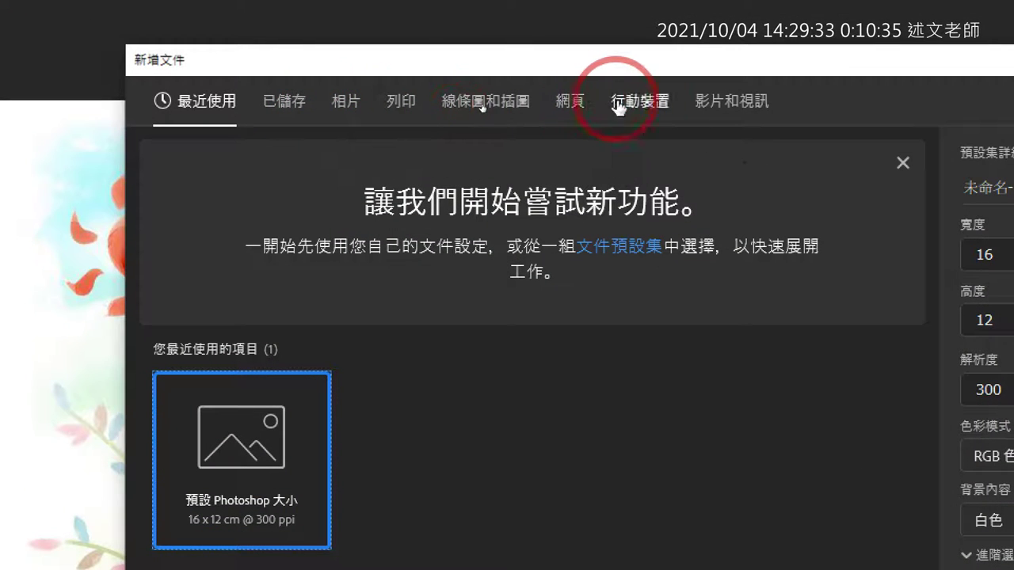
{"action": "left_click", "coordinate": [707, 106]}
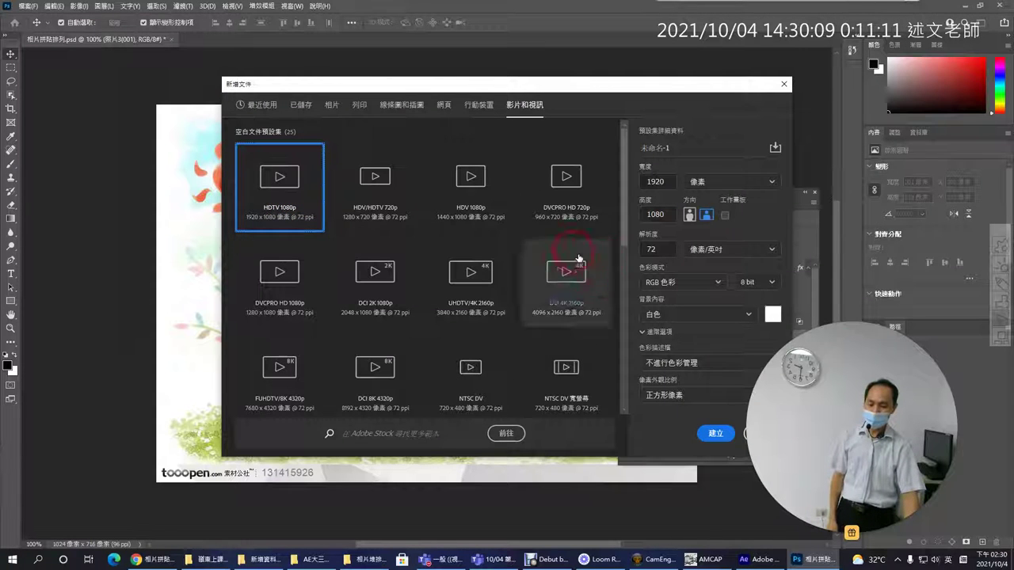
Inspect the 1920 × 1080, 72 ppi preset values, then cancel without creating a document
{"action": "left_click", "coordinate": [658, 248]}
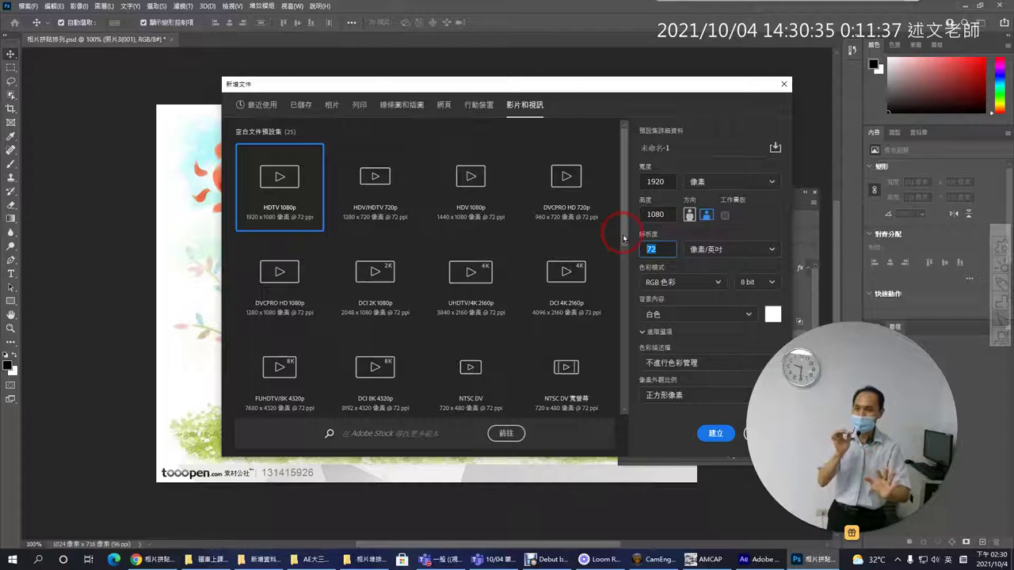
{"action": "mouse_move", "coordinate": [657, 181]}
{"action": "left_mouse_down"}
{"action": "mouse_move", "coordinate": [663, 204]}
{"action": "mouse_move", "coordinate": [631, 226]}
{"action": "left_mouse_up"}
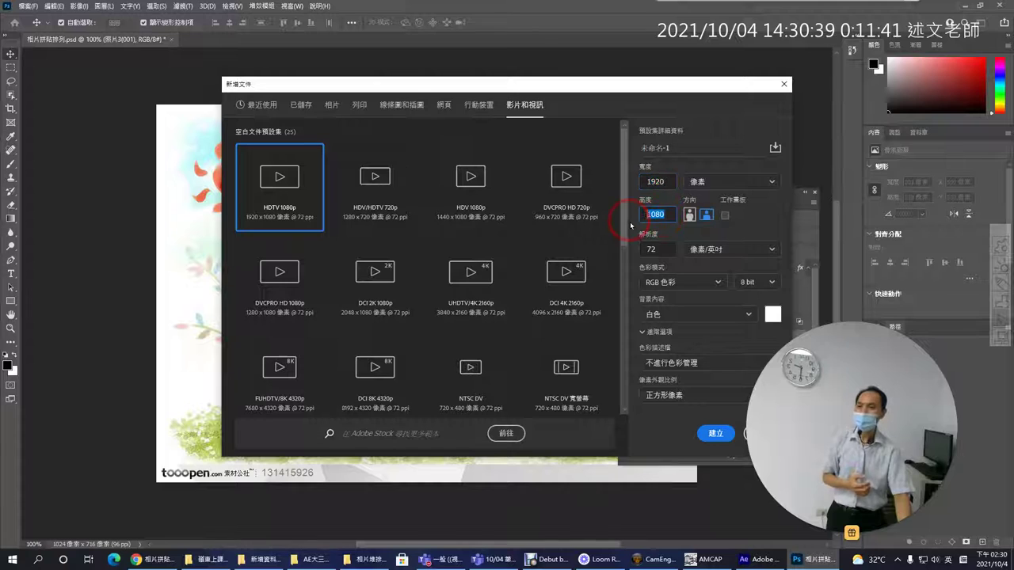
{"action": "left_click", "coordinate": [631, 225]}
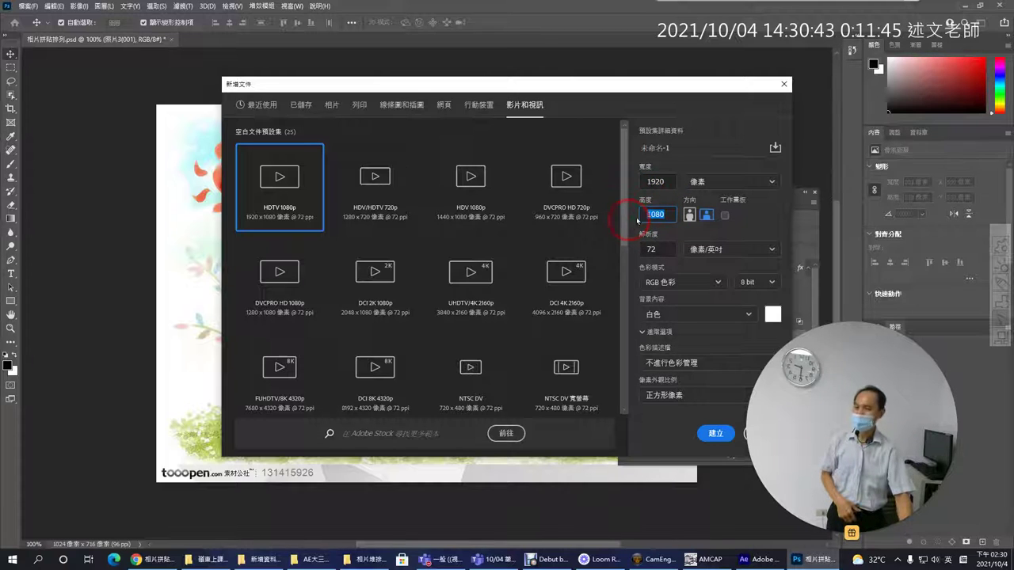
{"action": "left_click", "coordinate": [783, 84]}
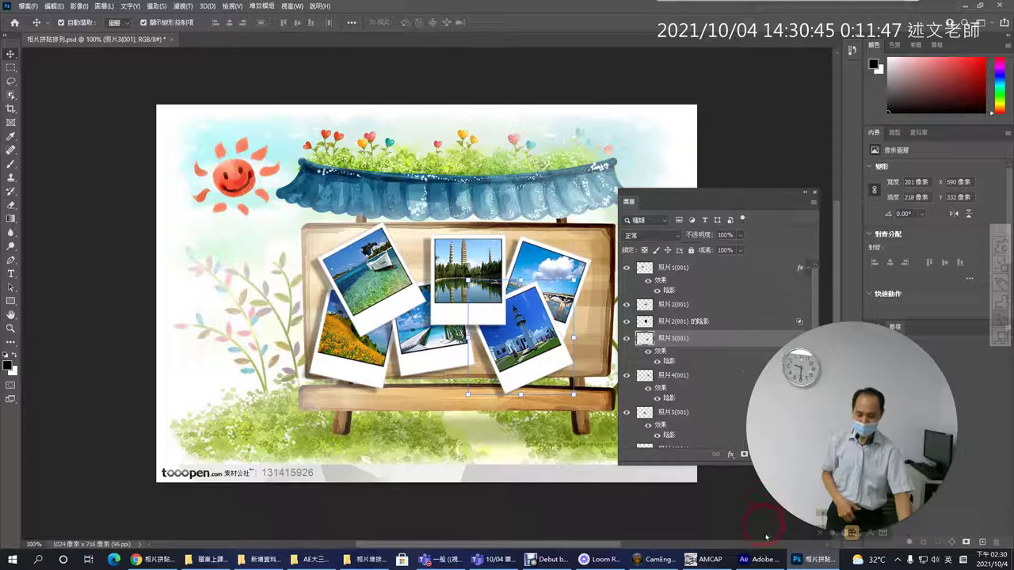
Return to After Effects to view the 相片拼貼排列 composition
{"action": "left_click", "coordinate": [765, 560]}
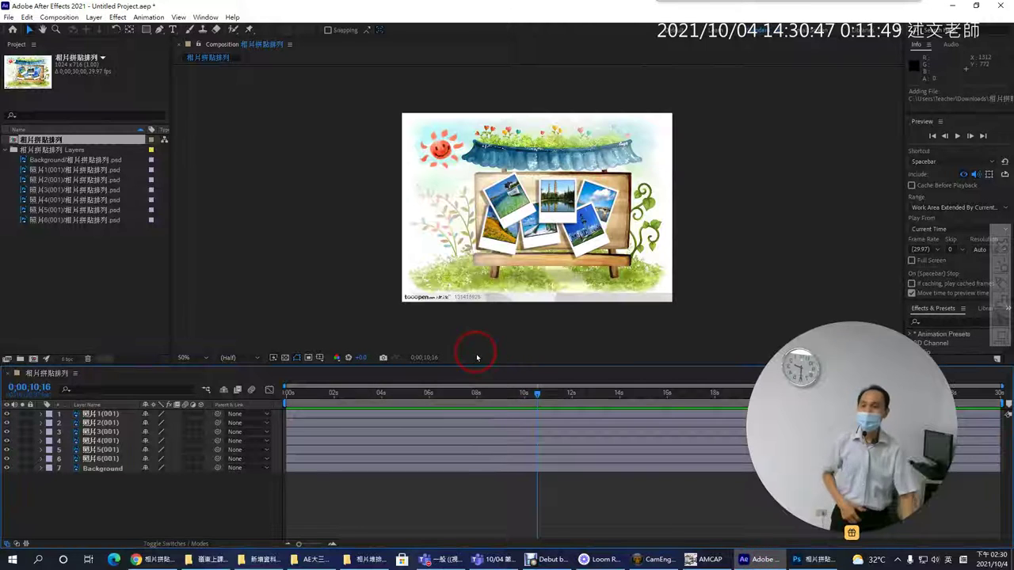